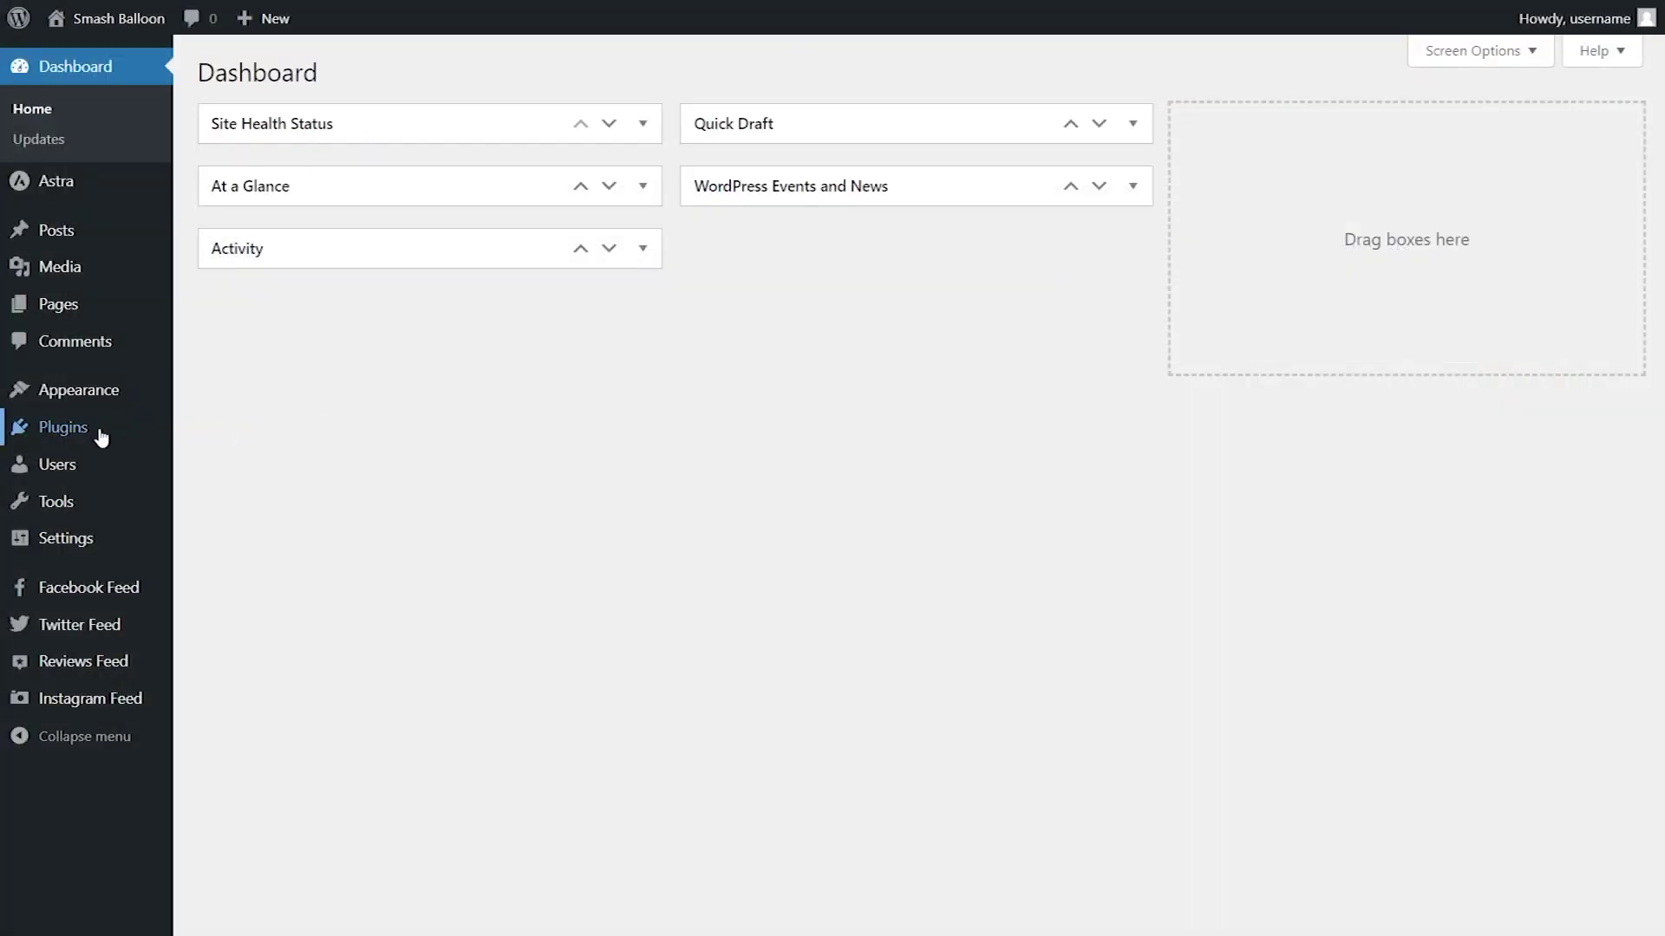
- Upload YouTube-Feed-Pro-2.0.7-Developer.zip as a new plugin, install it and activate it
mouse_move(101, 438)
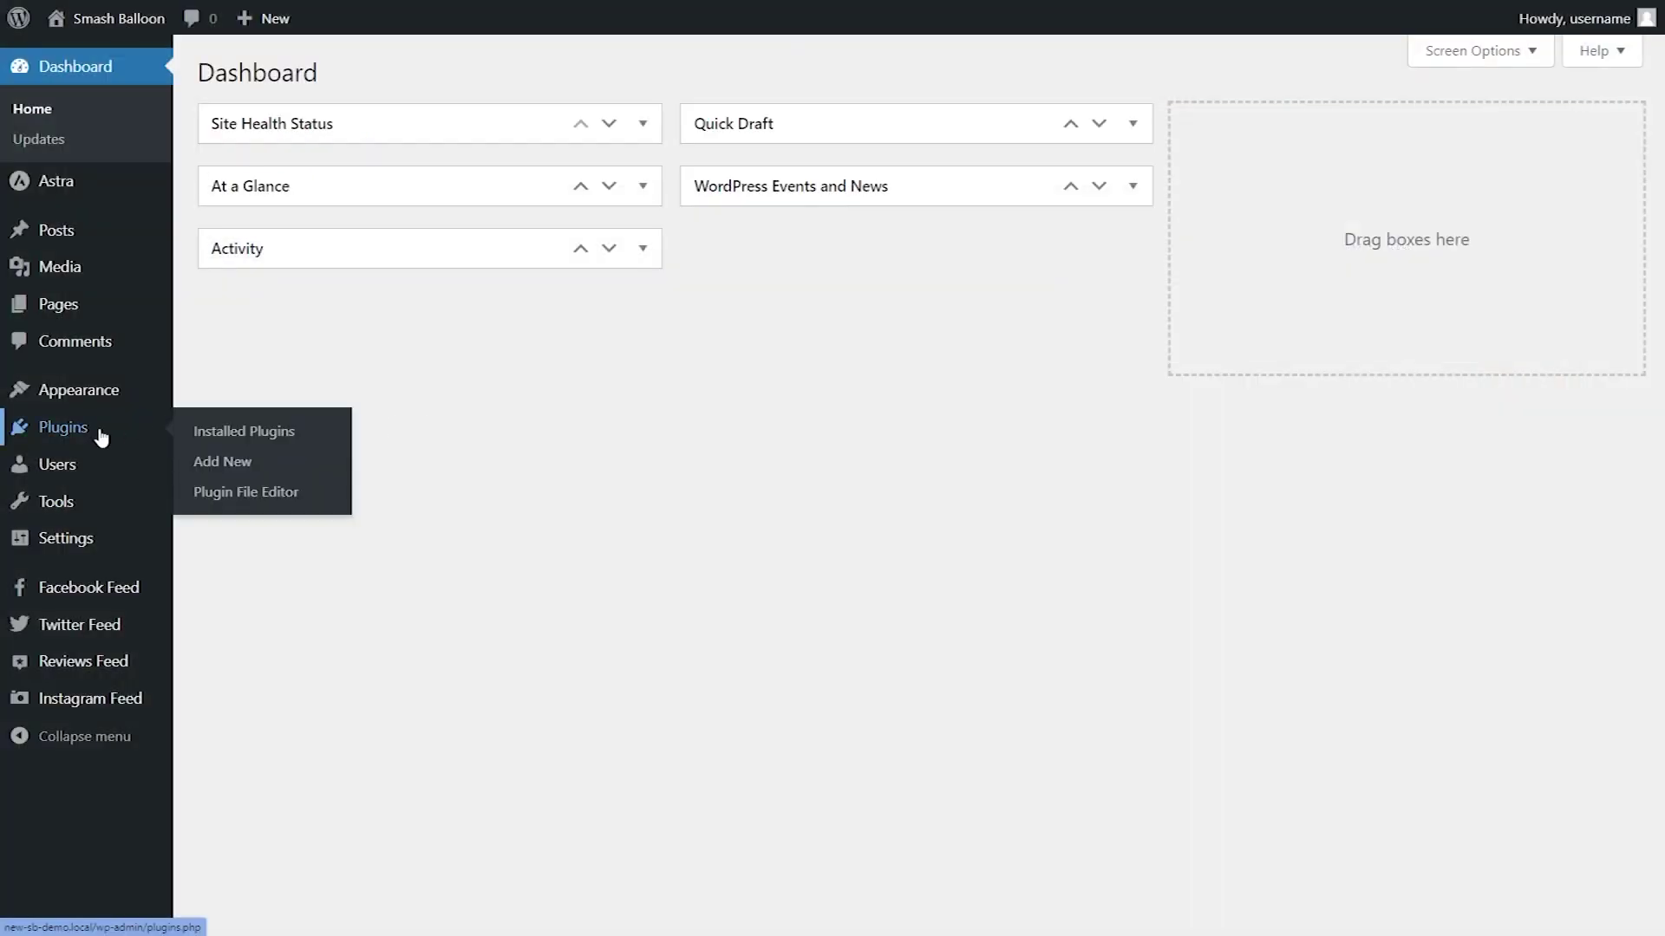
click(223, 460)
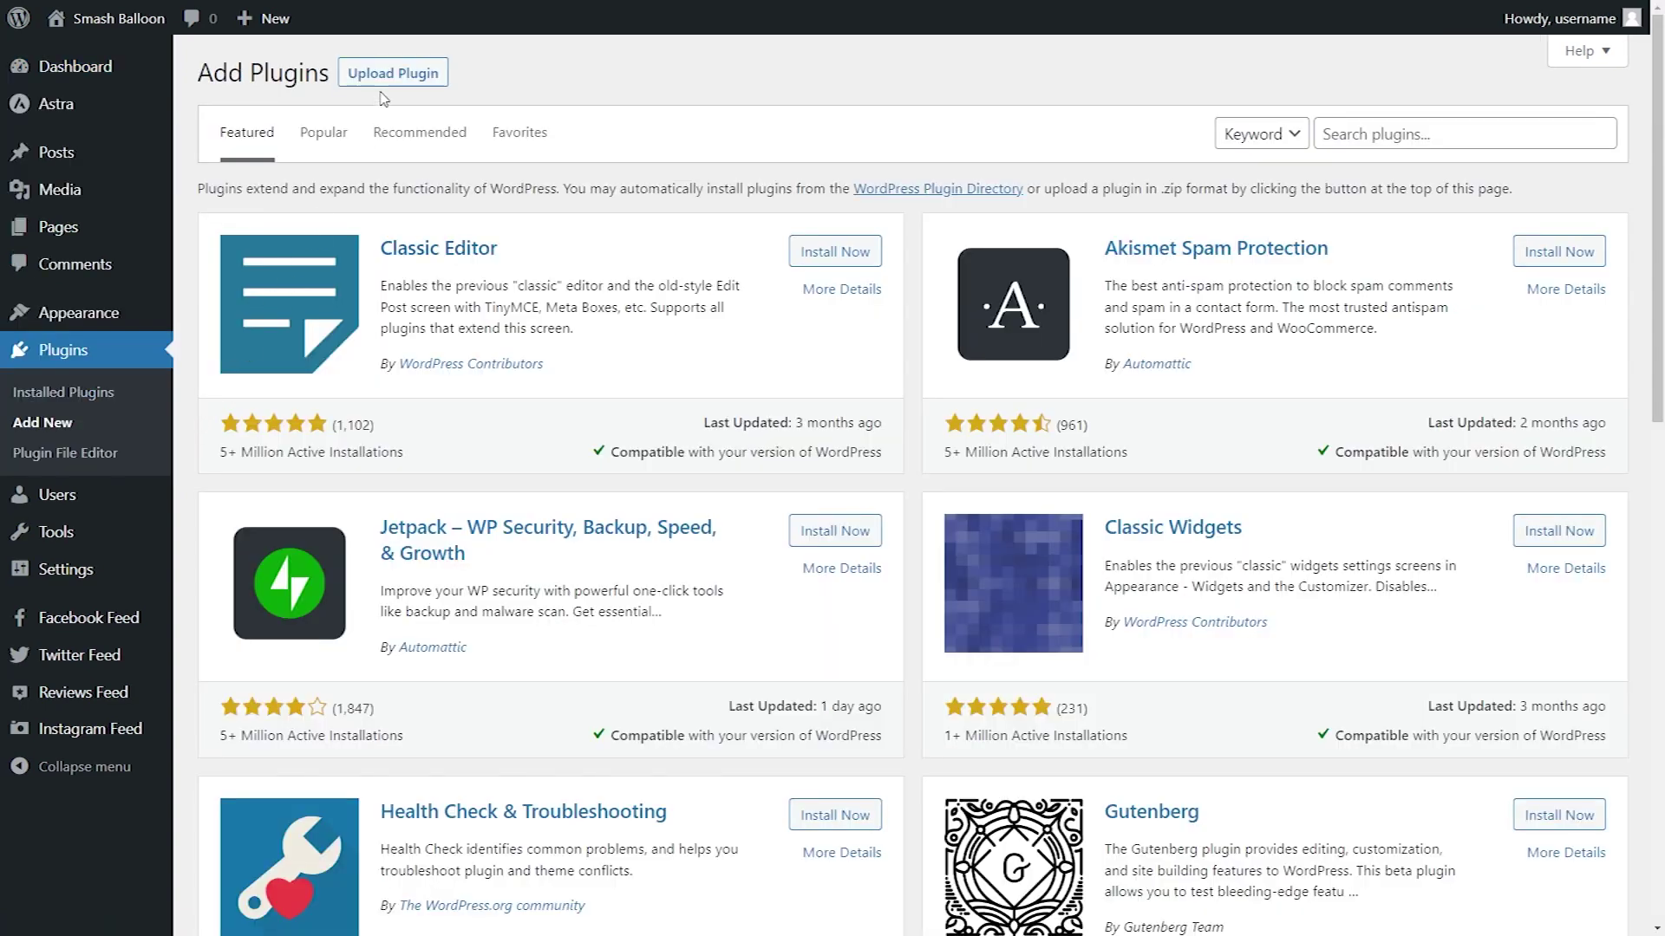
click(417, 82)
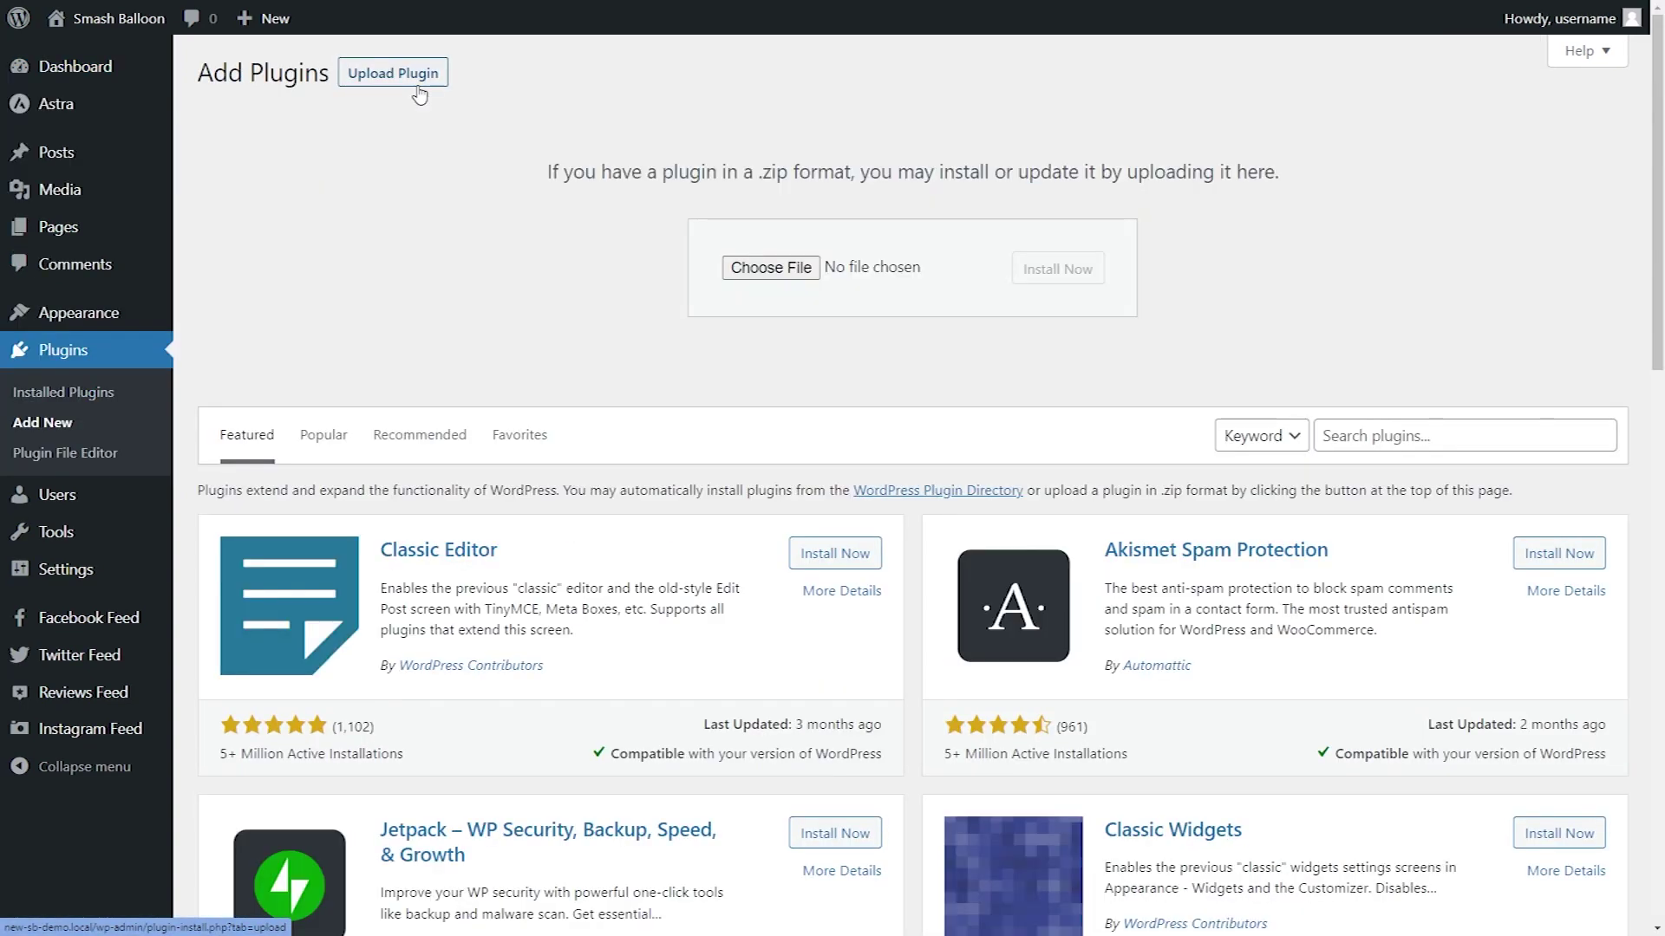
click(771, 268)
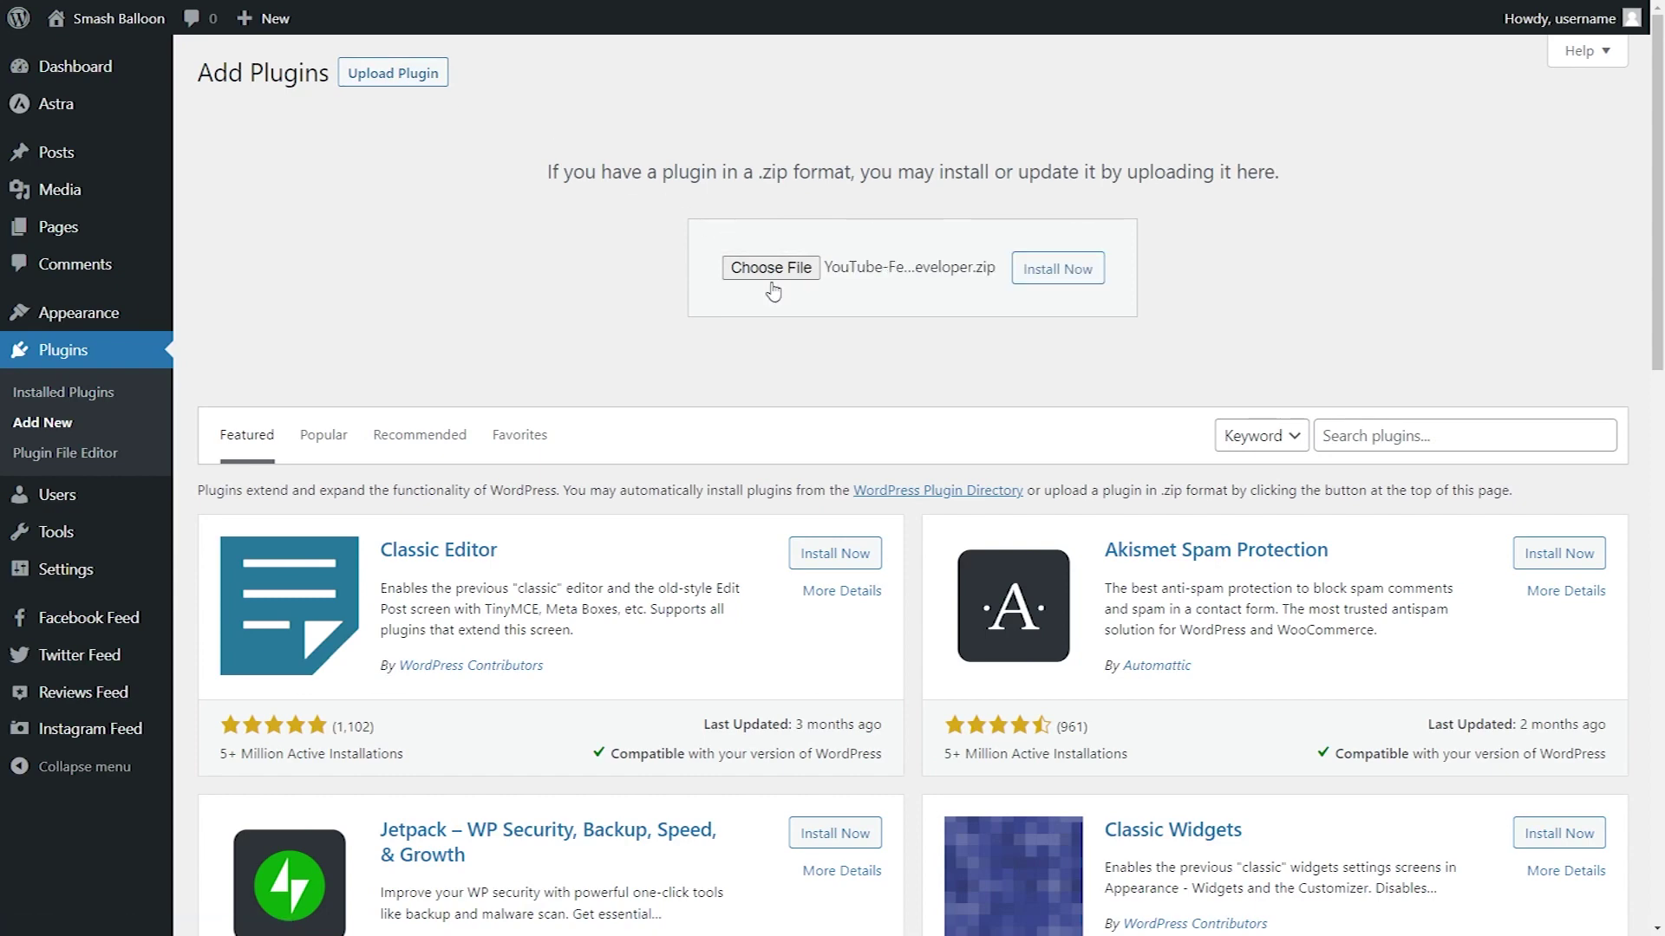
click(1019, 273)
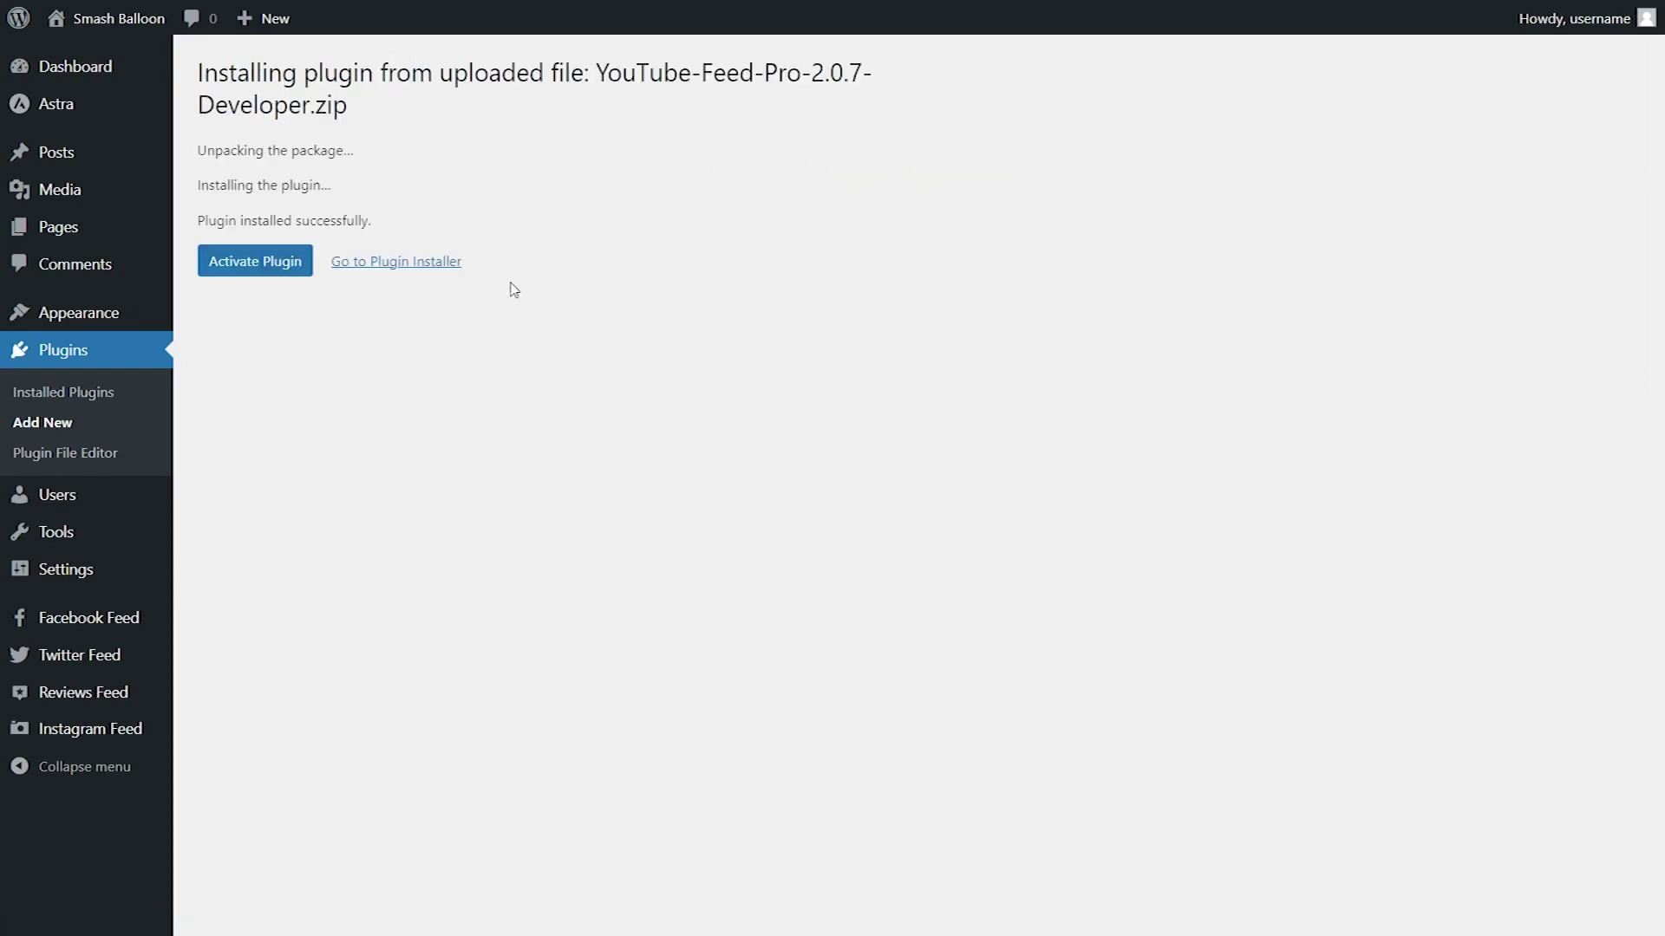
click(278, 271)
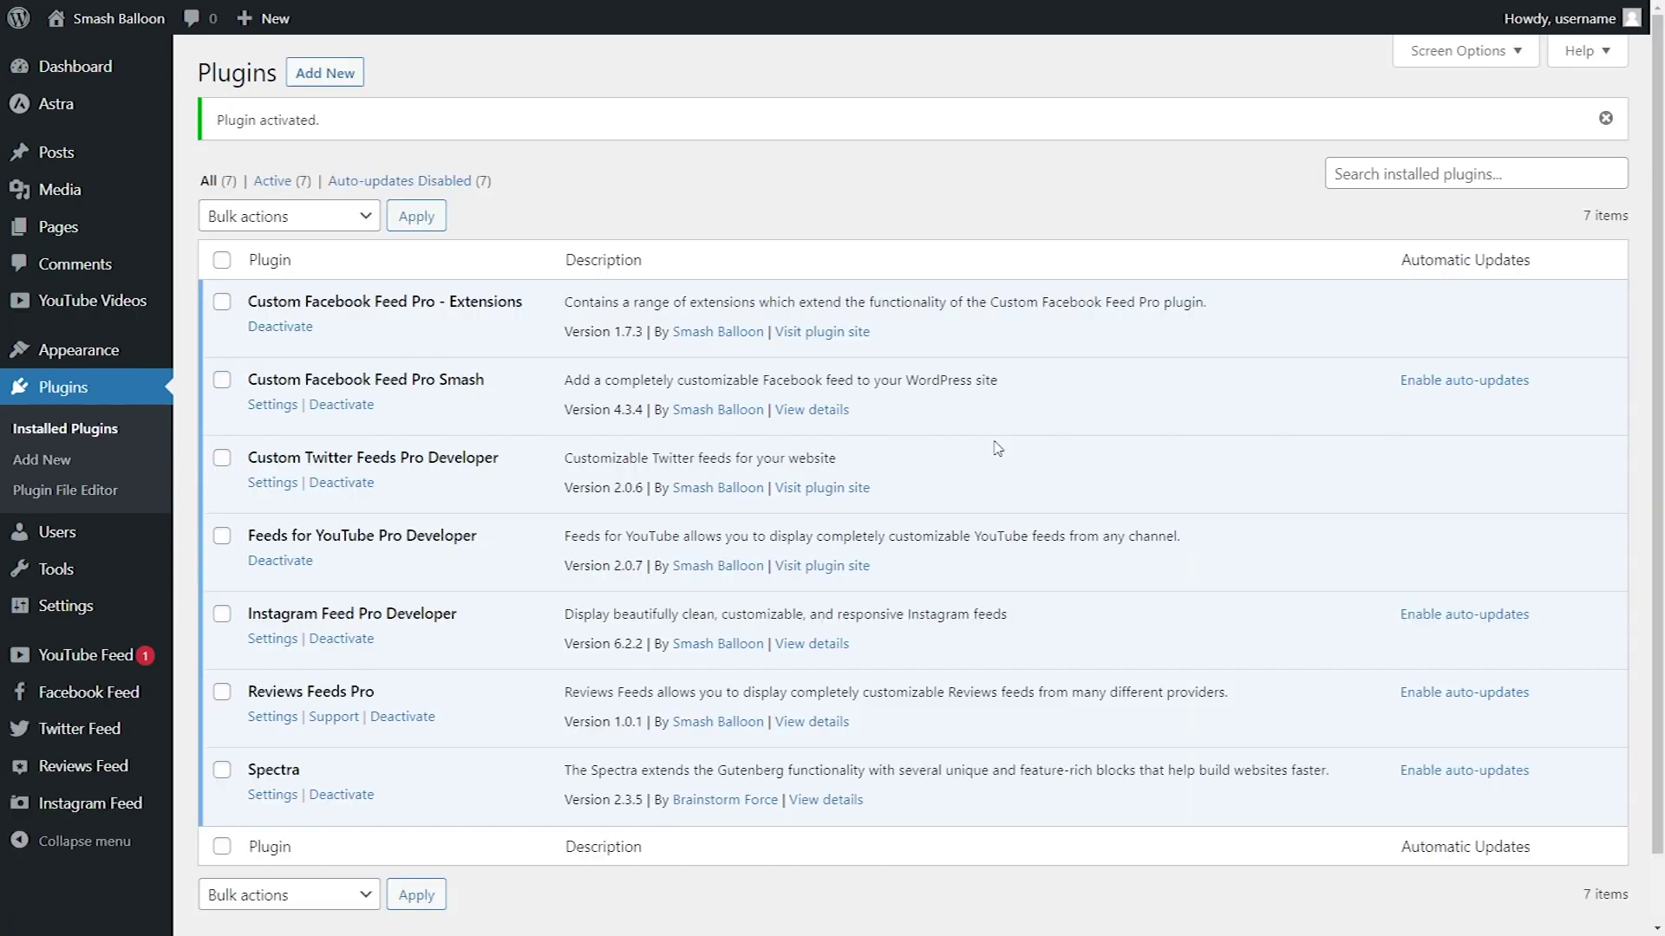
- Autofill the saved license key in YouTube Feed Settings and activate the Pro license
mouse_move(115, 661)
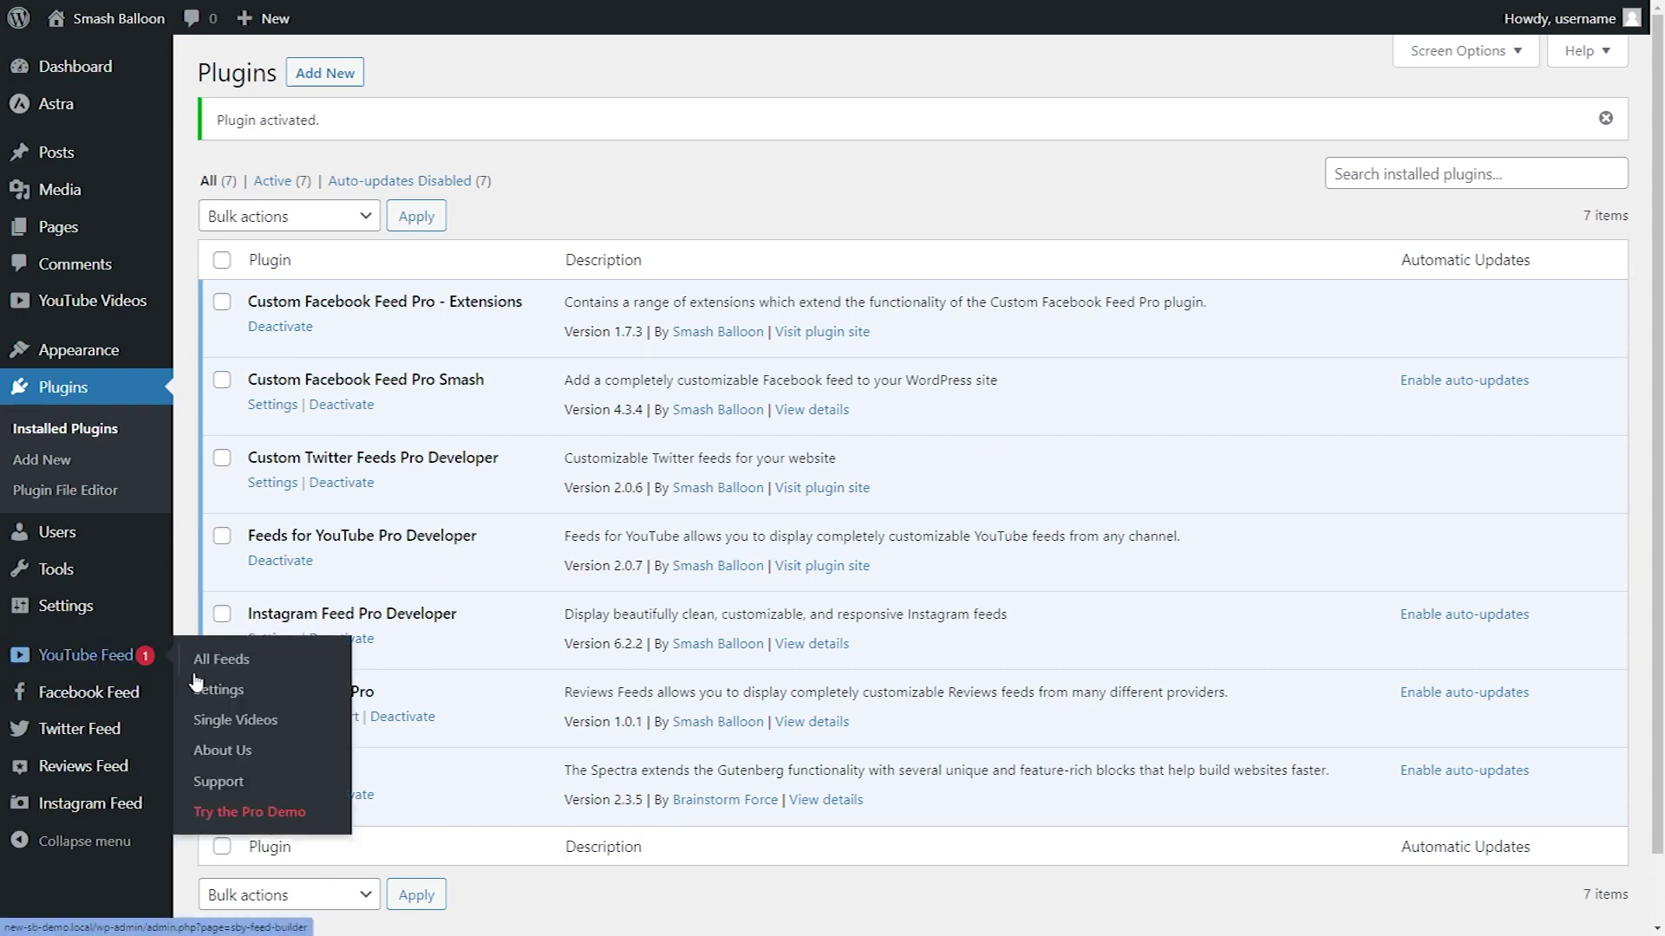
click(227, 691)
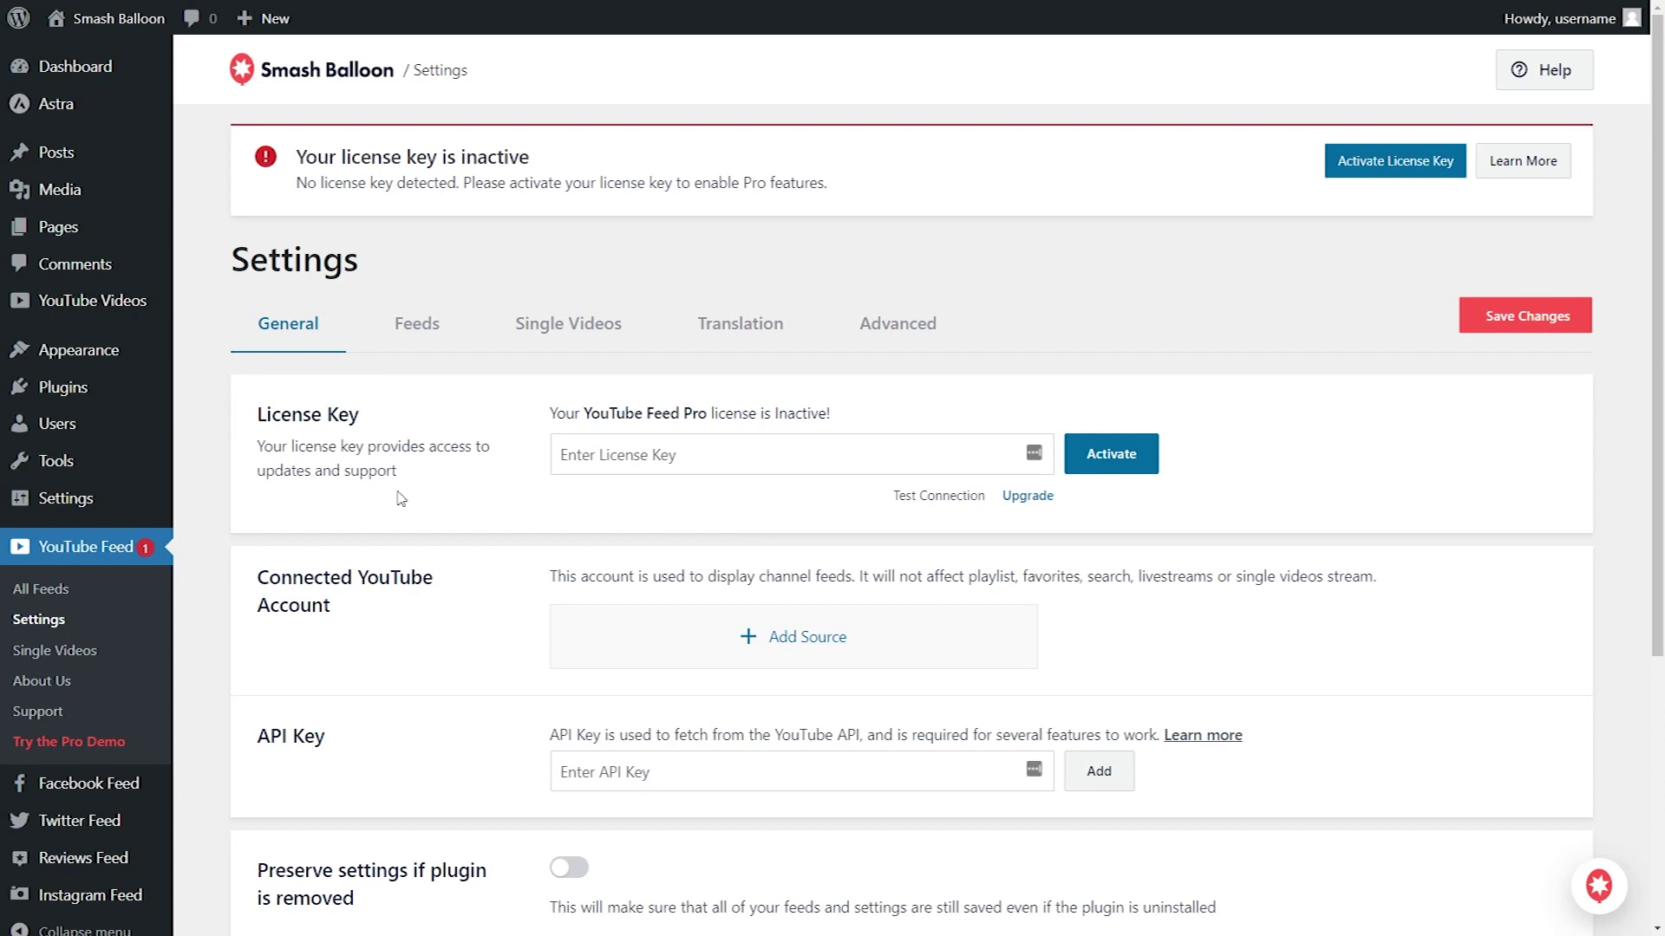
click(632, 459)
click(666, 502)
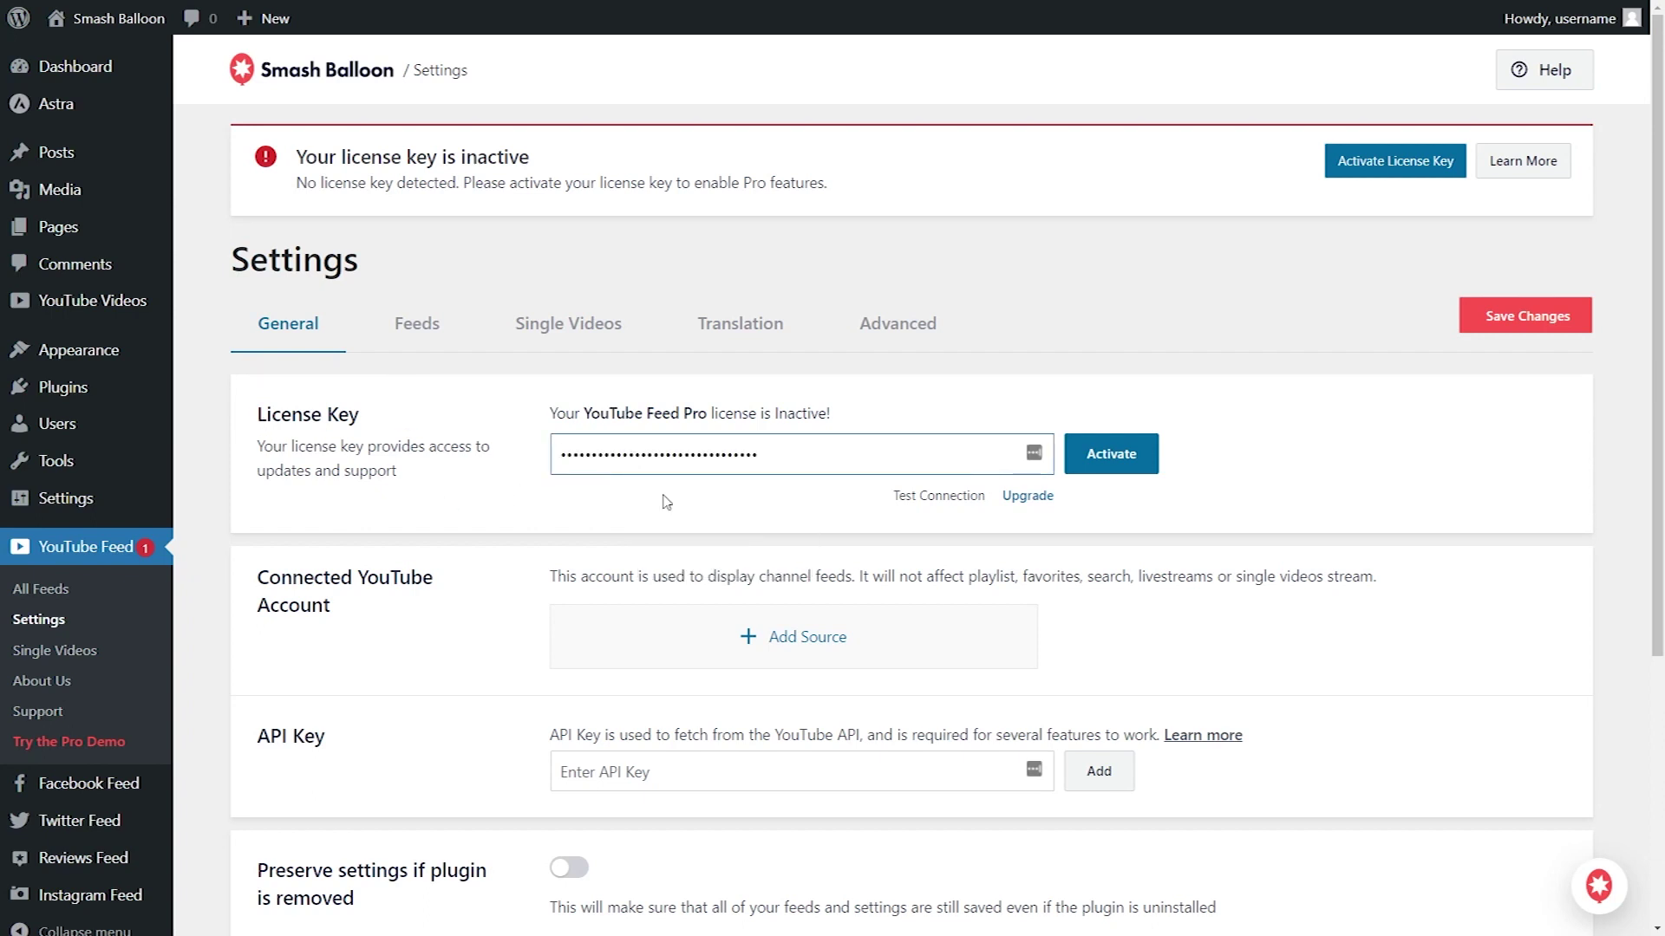
click(1111, 454)
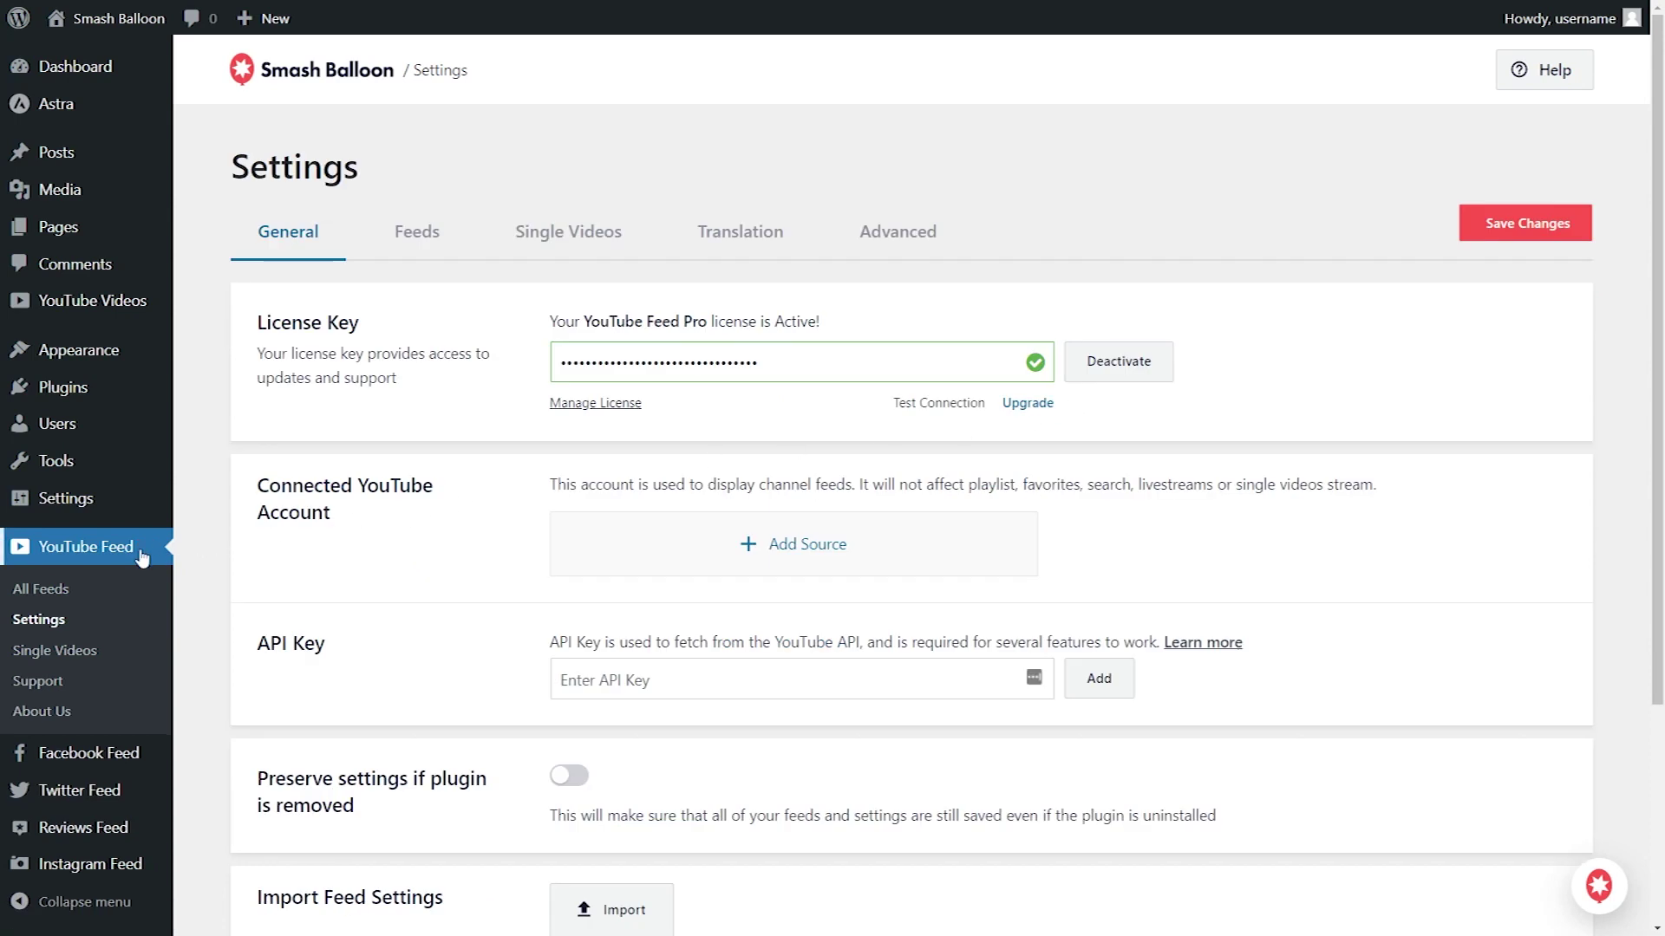
- Start a new YouTube feed with Playlist as the feed type
click(54, 595)
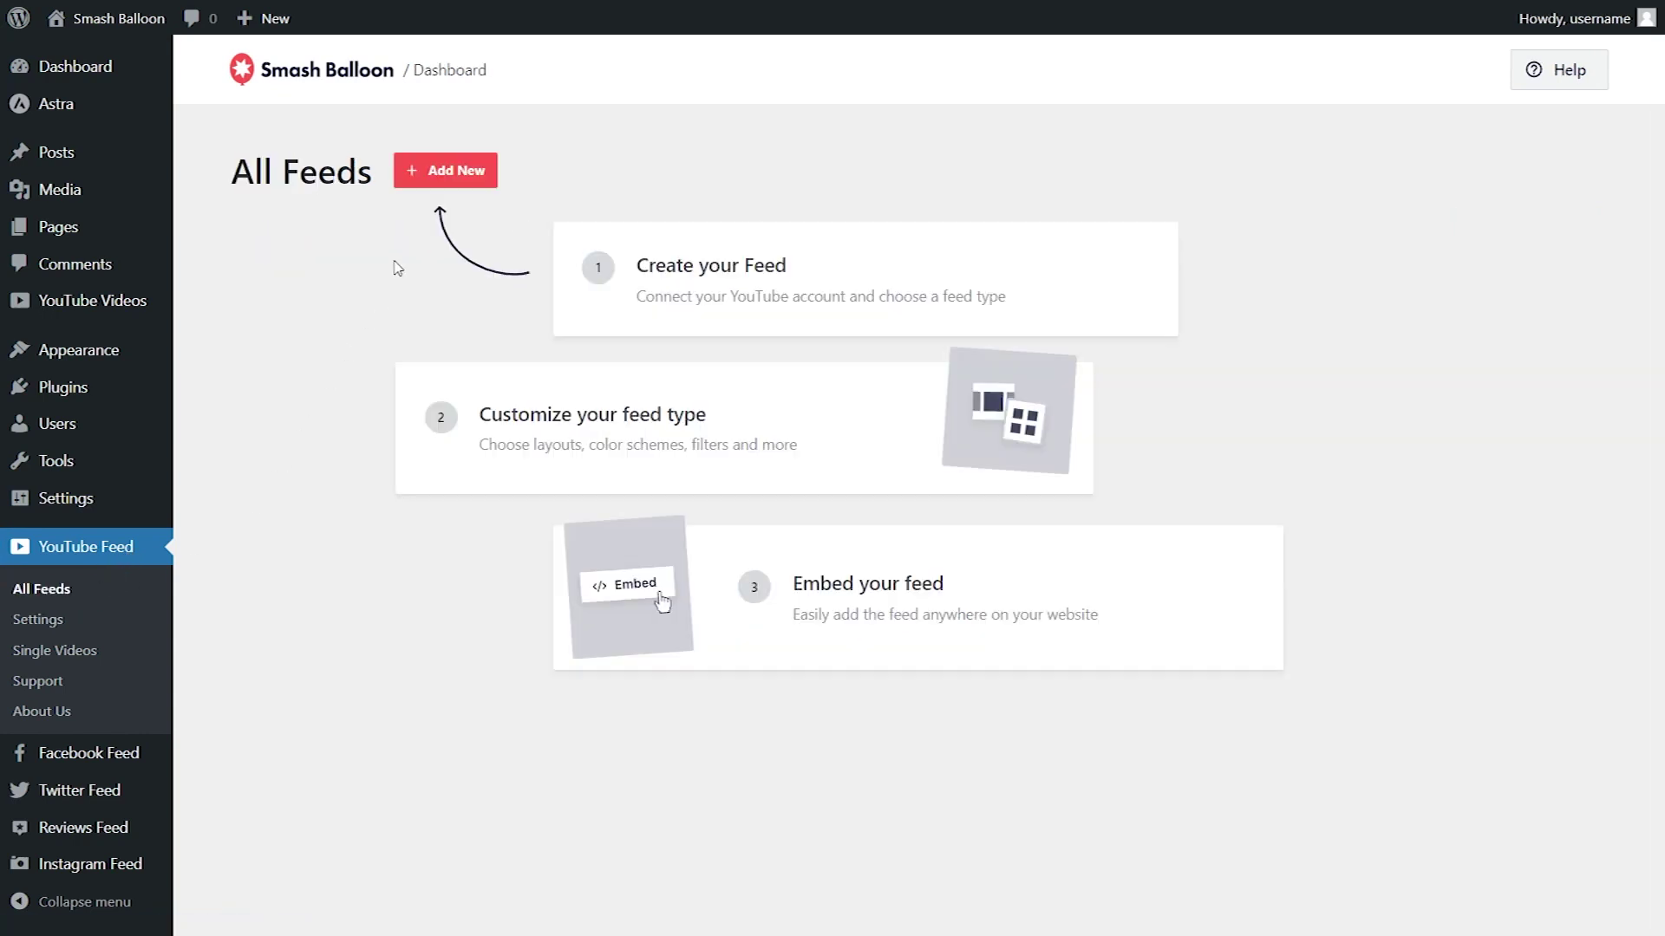
click(442, 178)
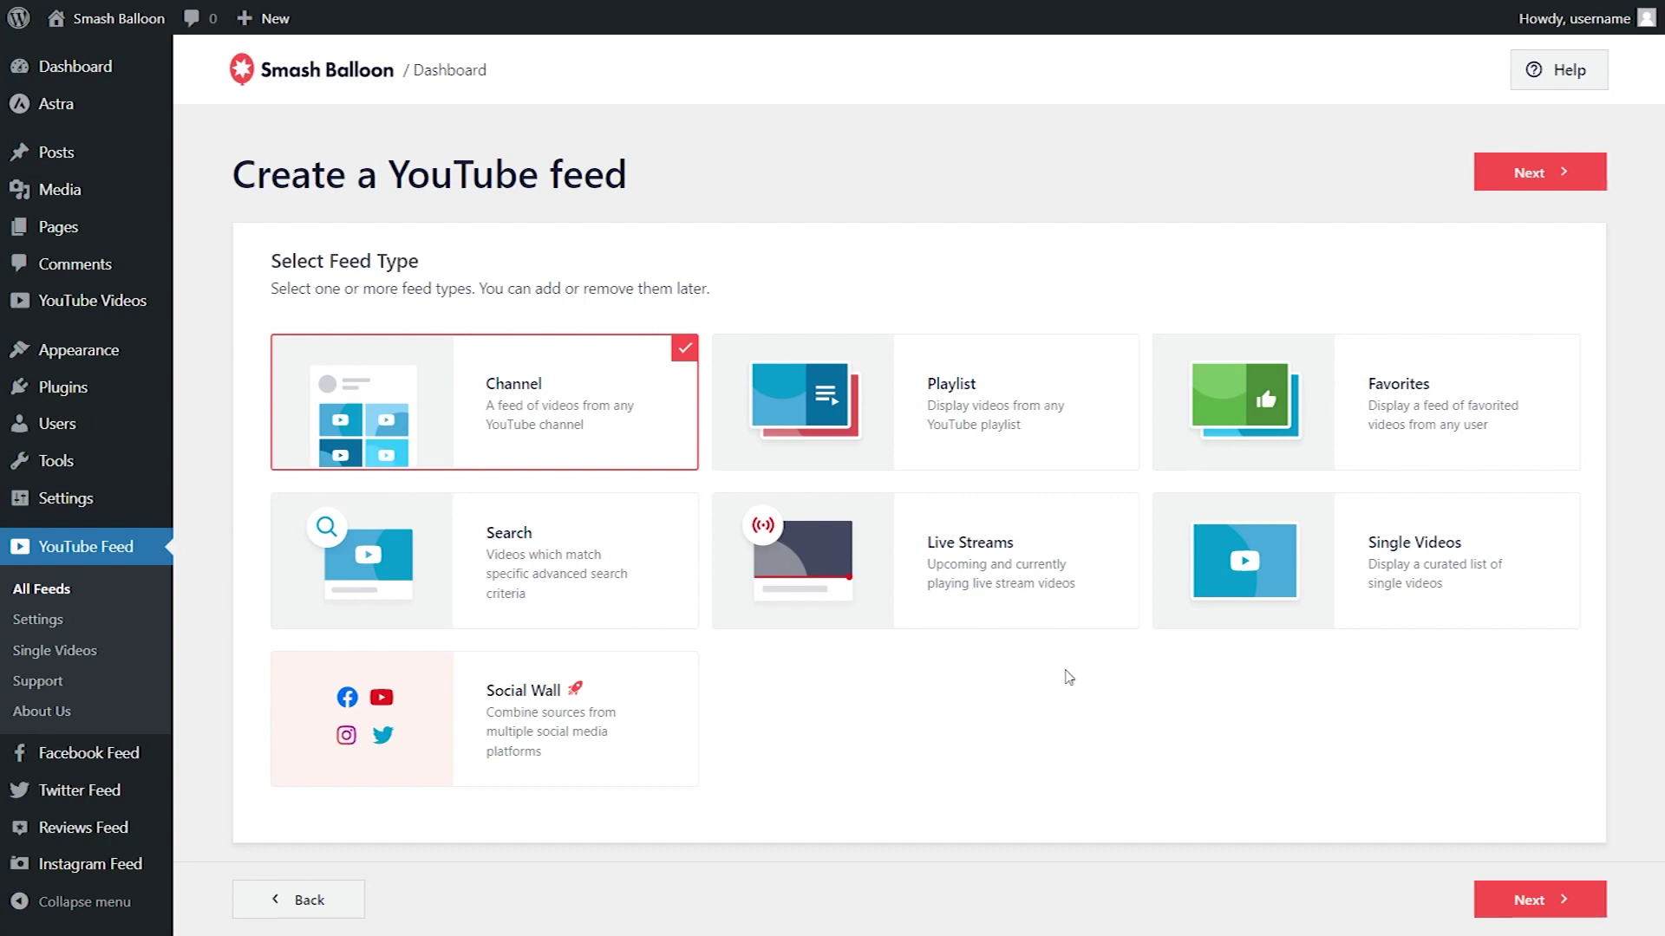
click(981, 448)
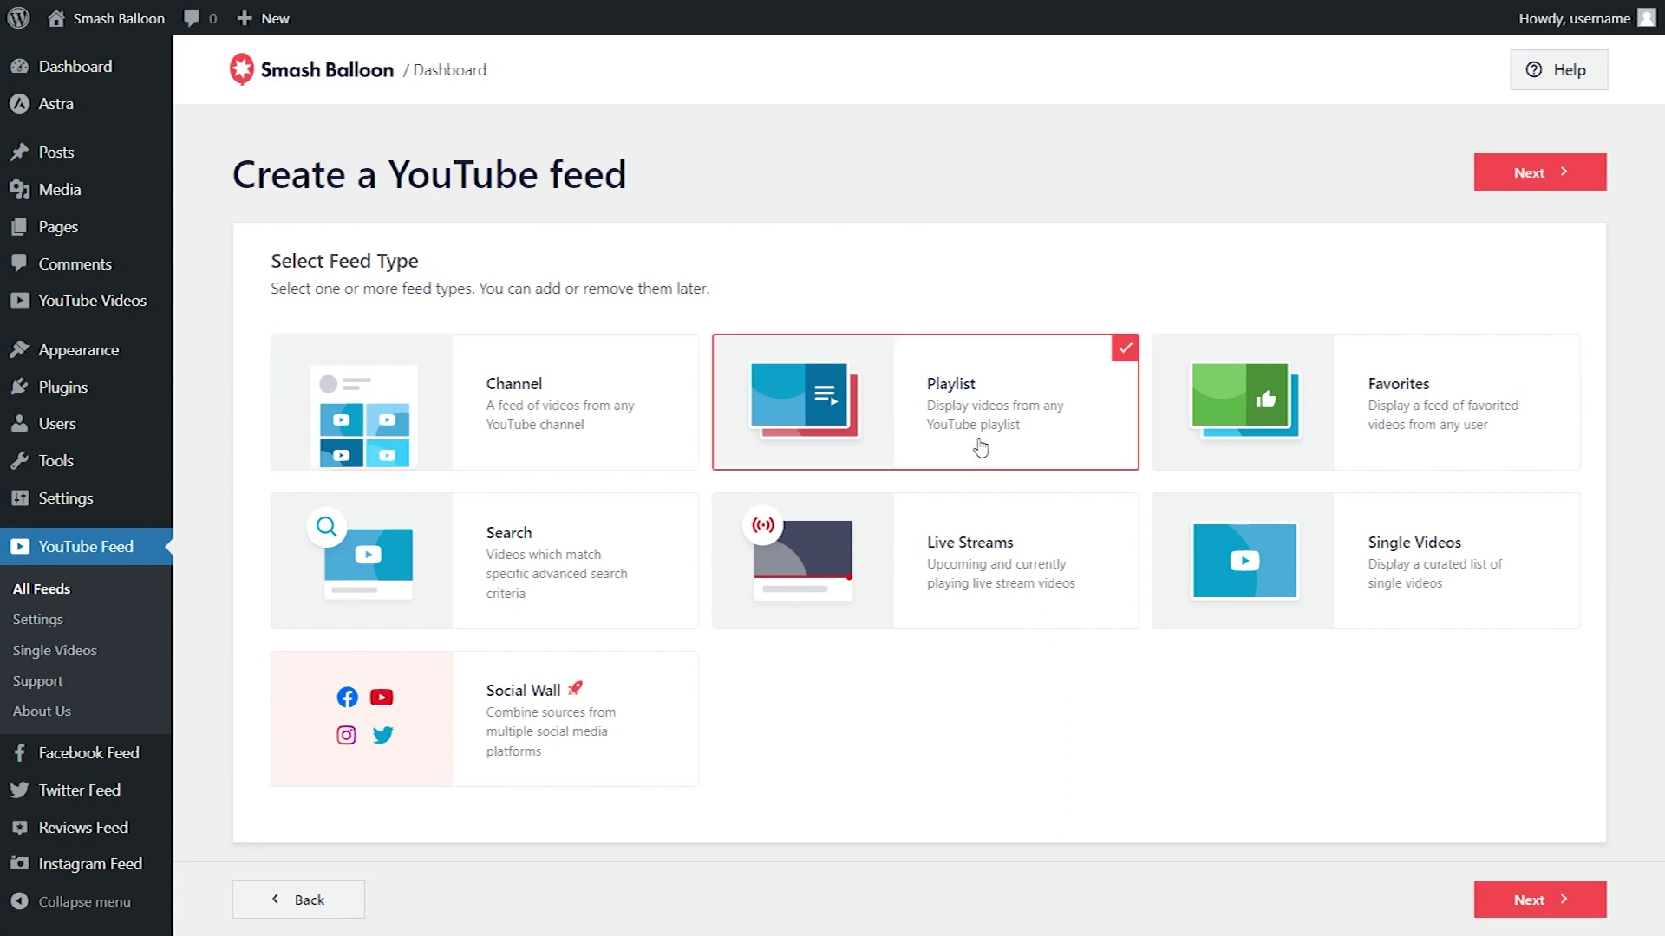
click(1540, 175)
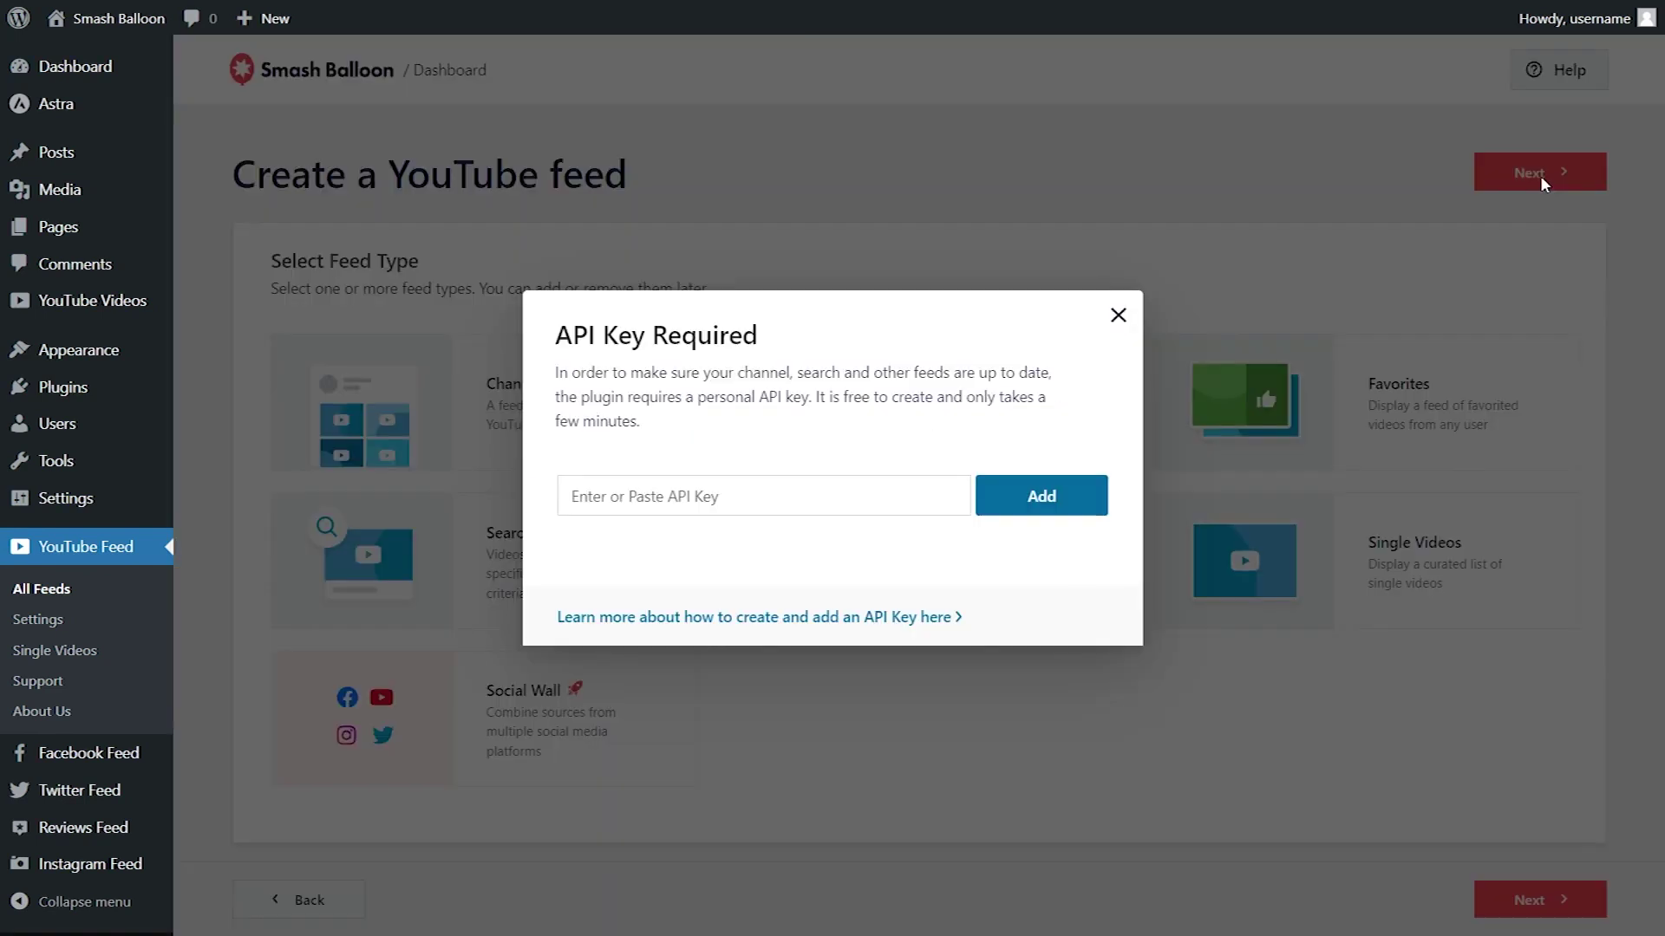
- Paste and add the YouTube API key, then paste the playlist ID as the source
click(754, 507)
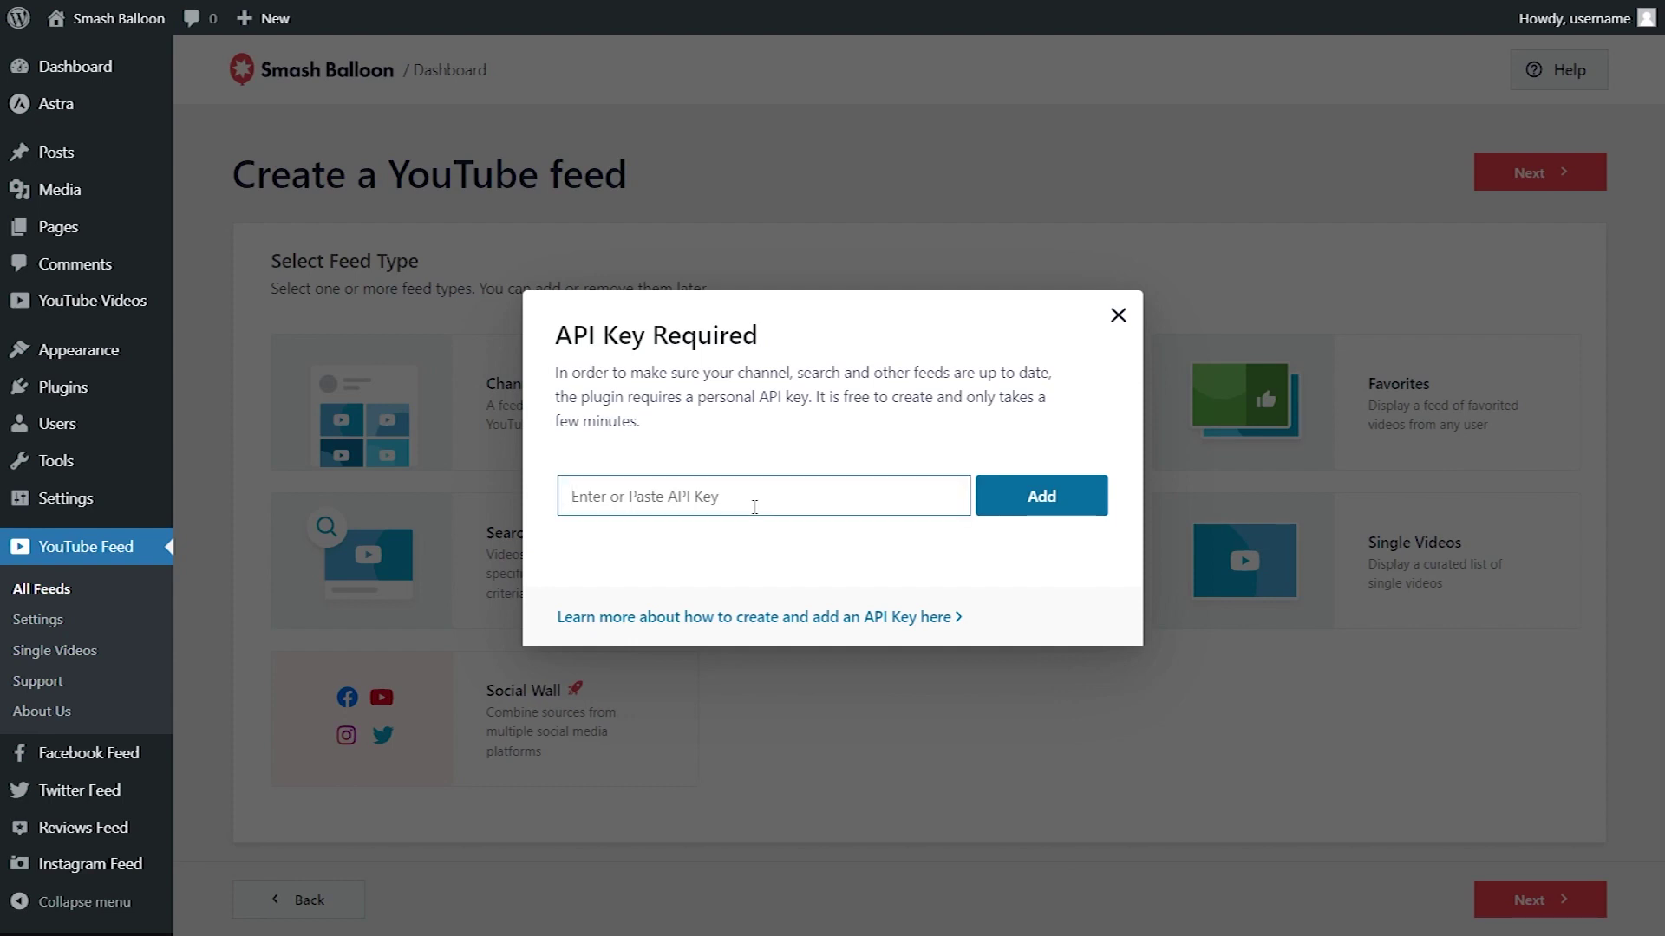
key(ctrl+v)
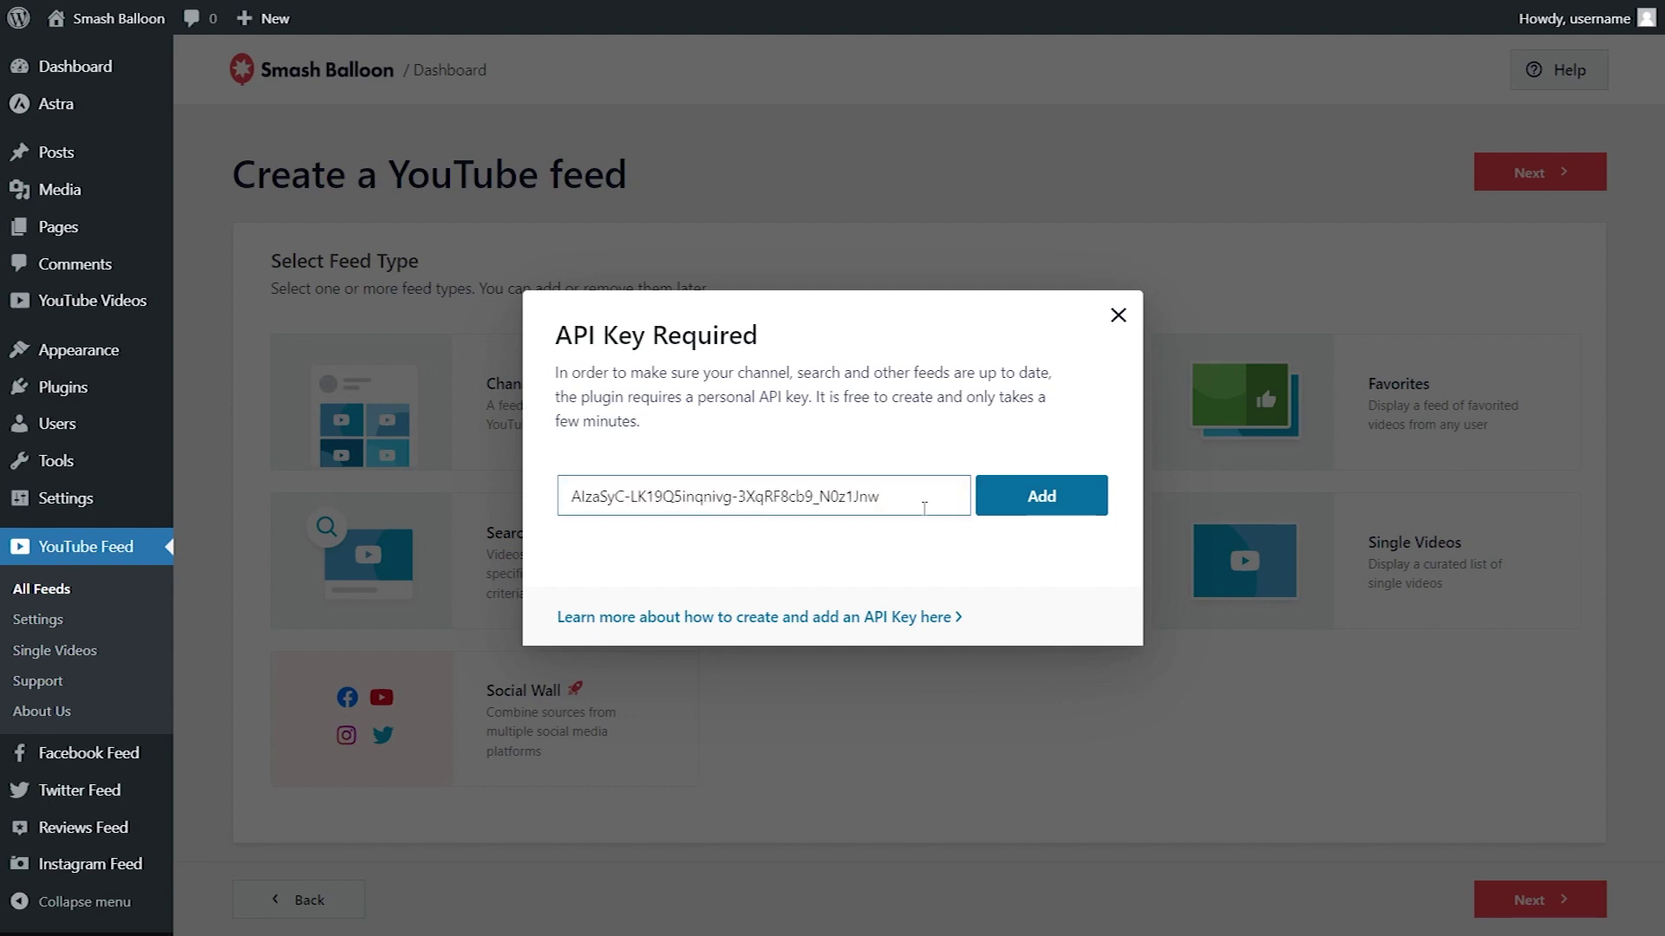
click(1008, 514)
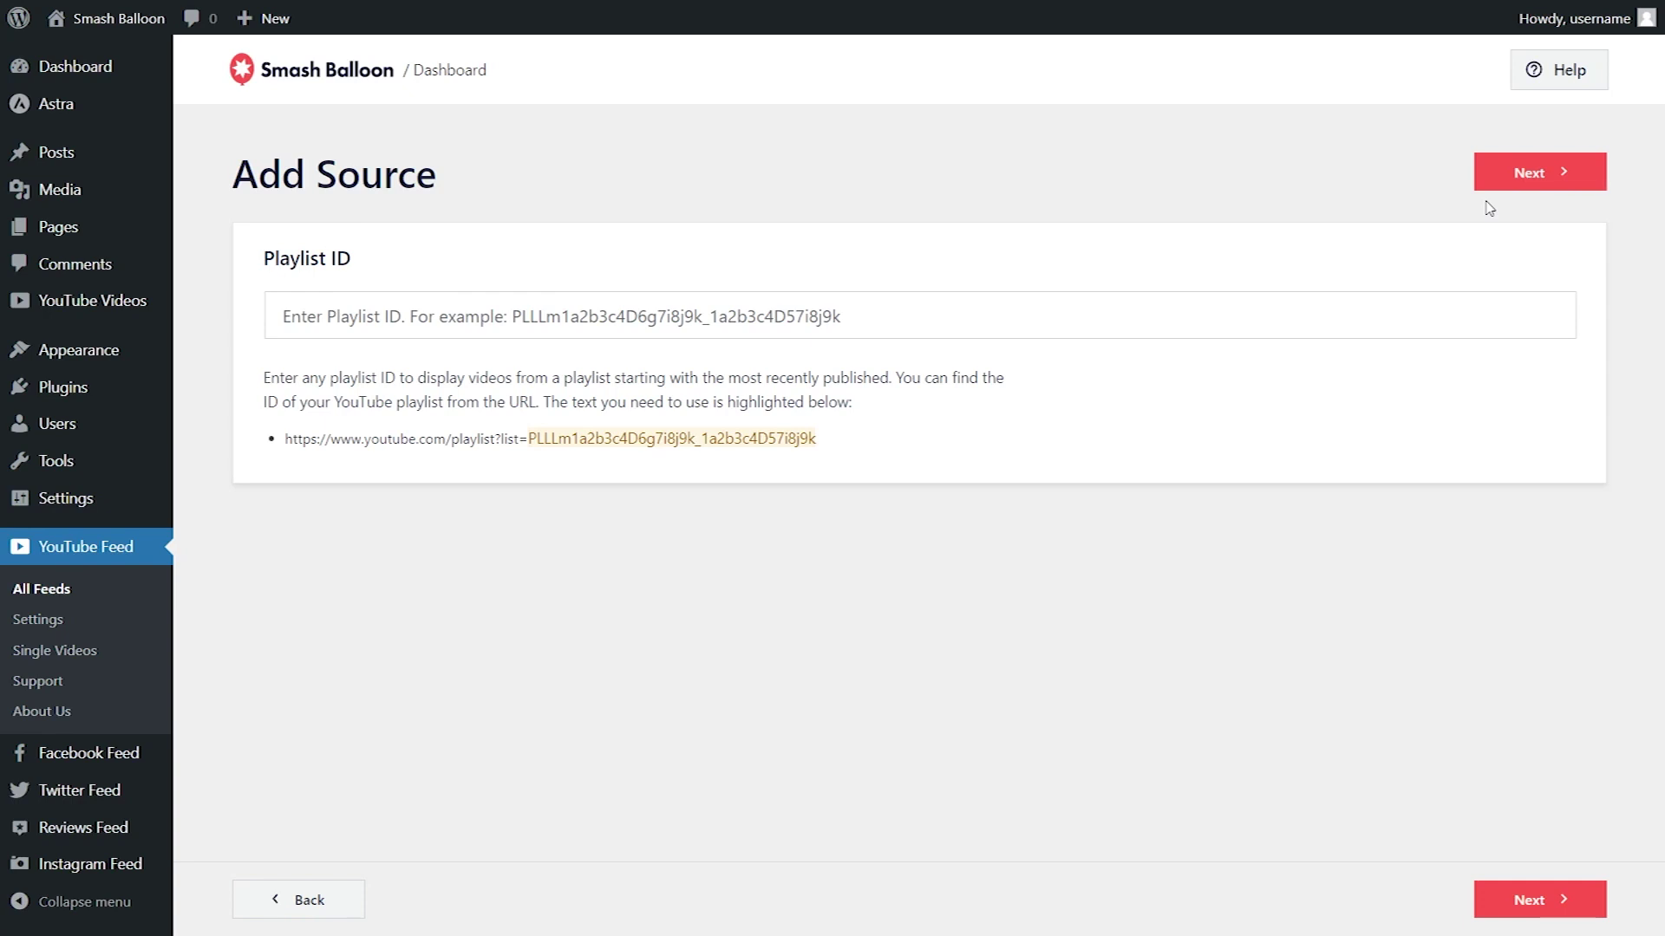
click(809, 312)
text(PLFKVdHENdNxFmz5apRhkuNMlDlnk7GzGg)
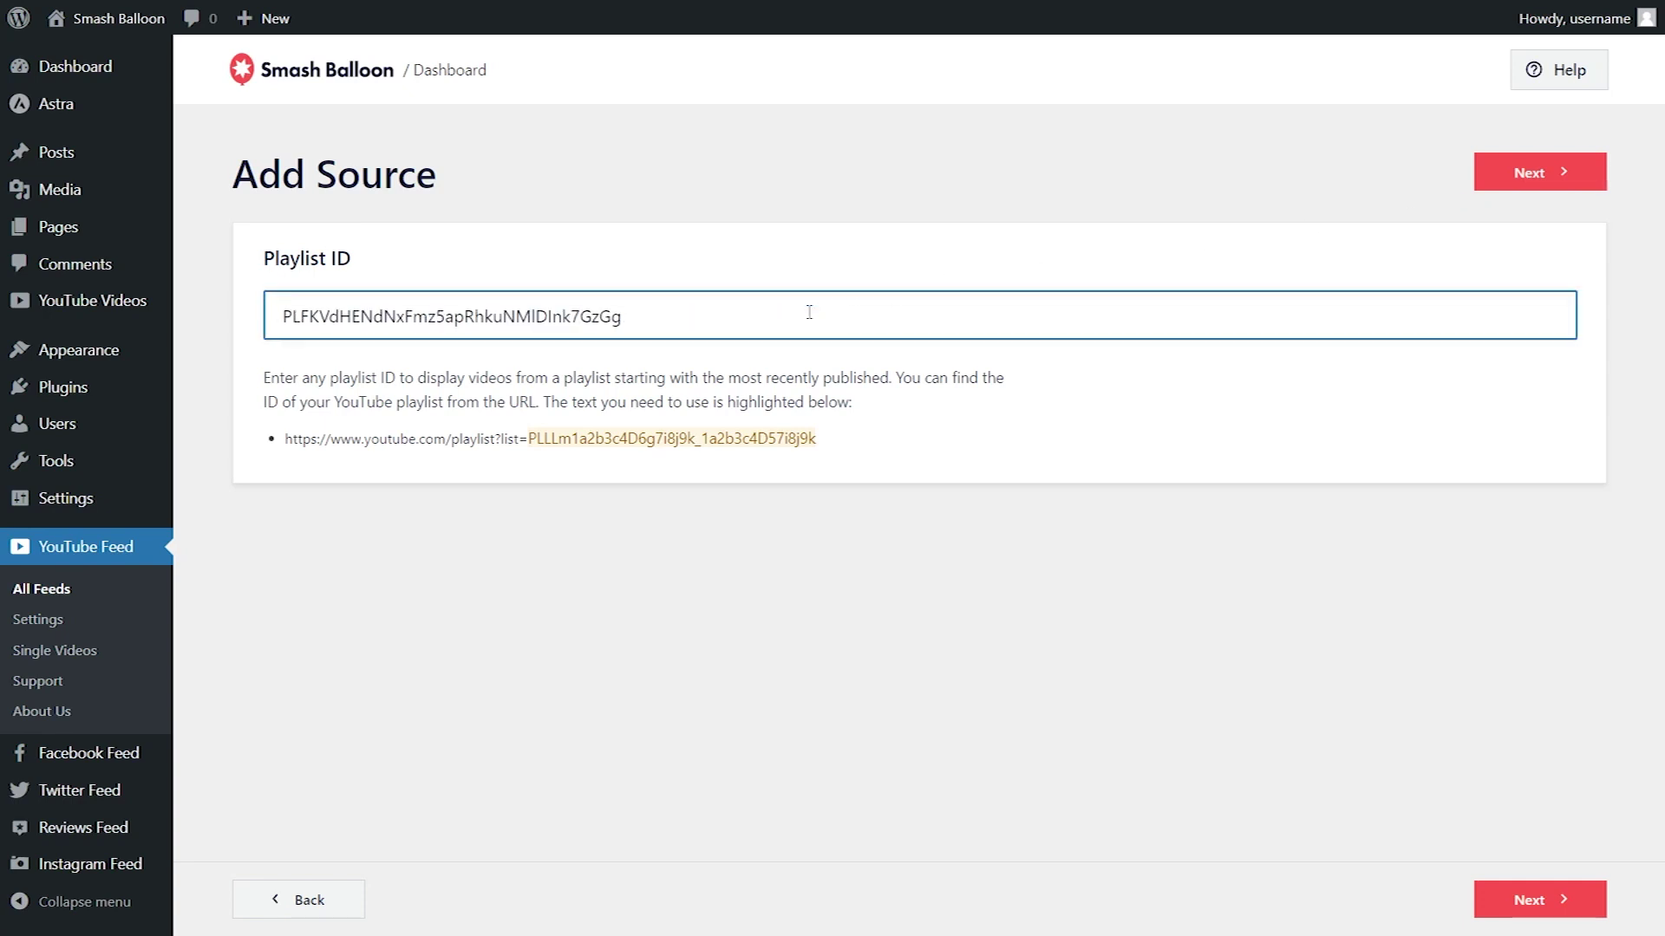
click(1533, 177)
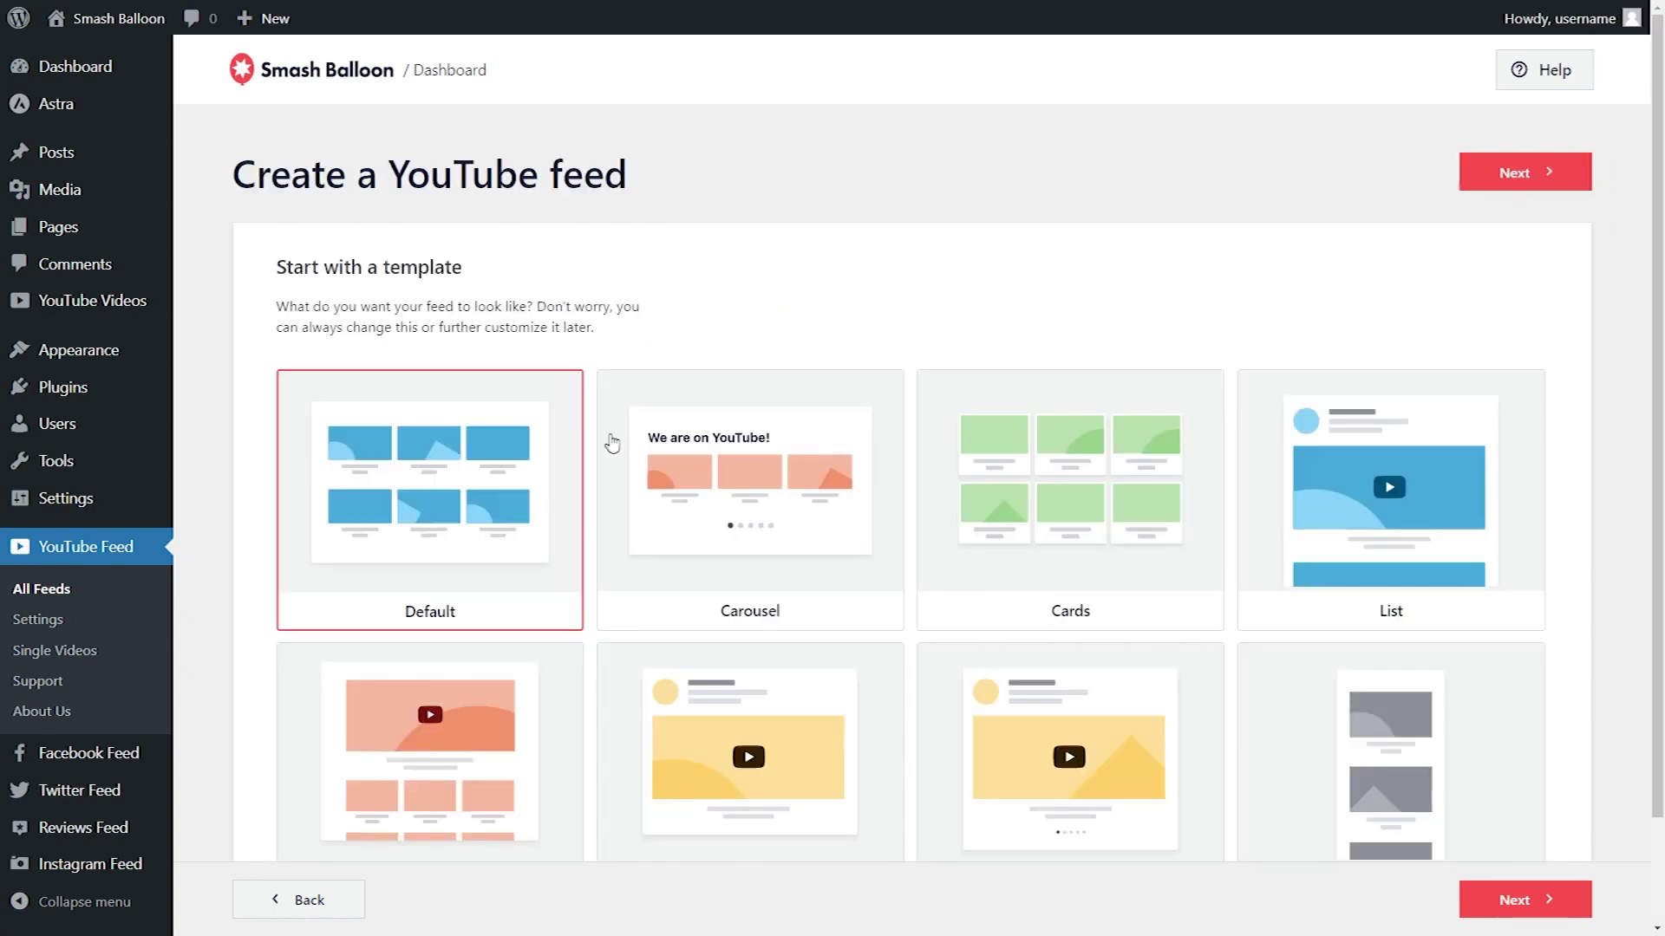
- Pick the Cards template and create the playlist feed in the customizer
scroll(1066, 460, down, 1)
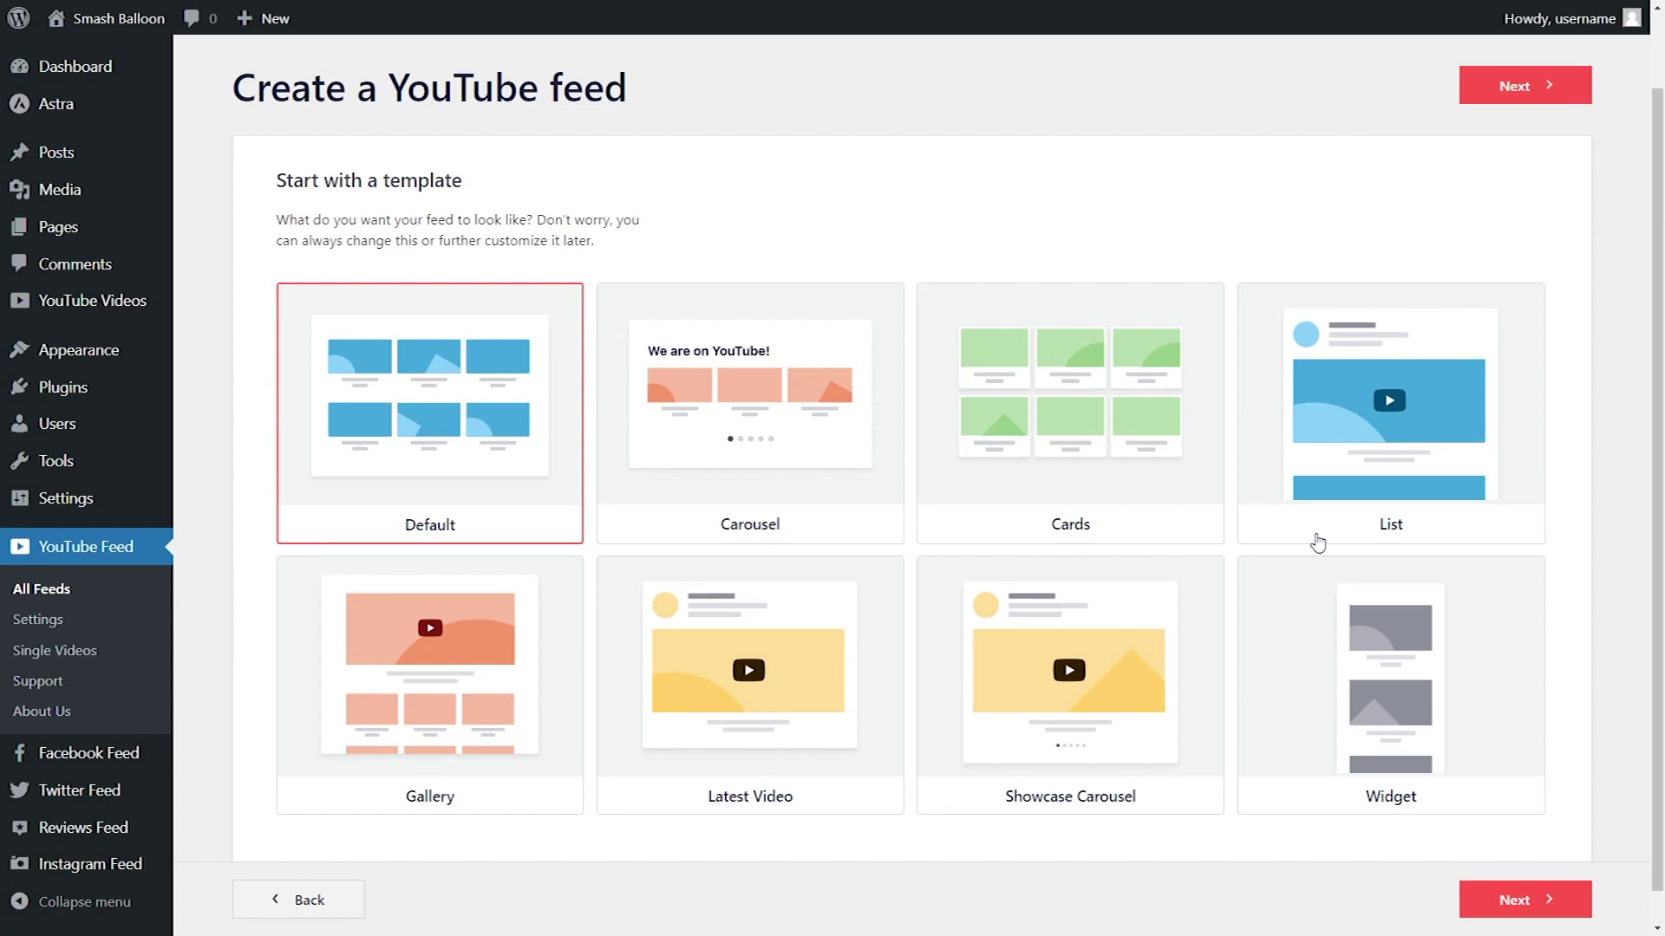
click(1024, 395)
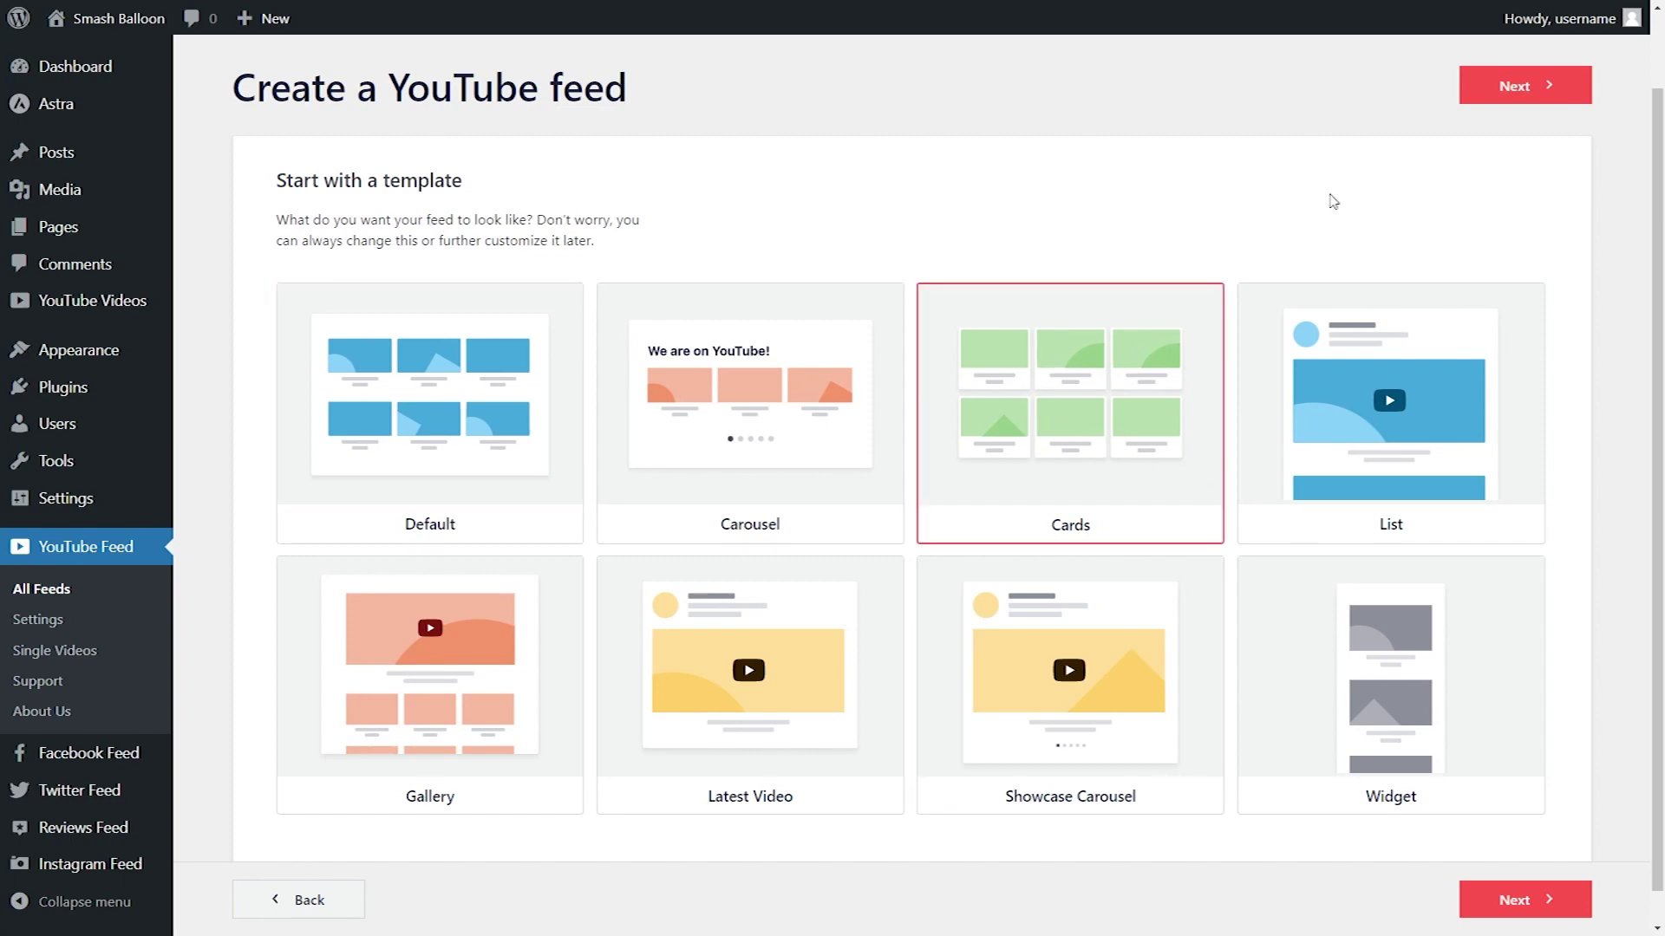
click(1515, 89)
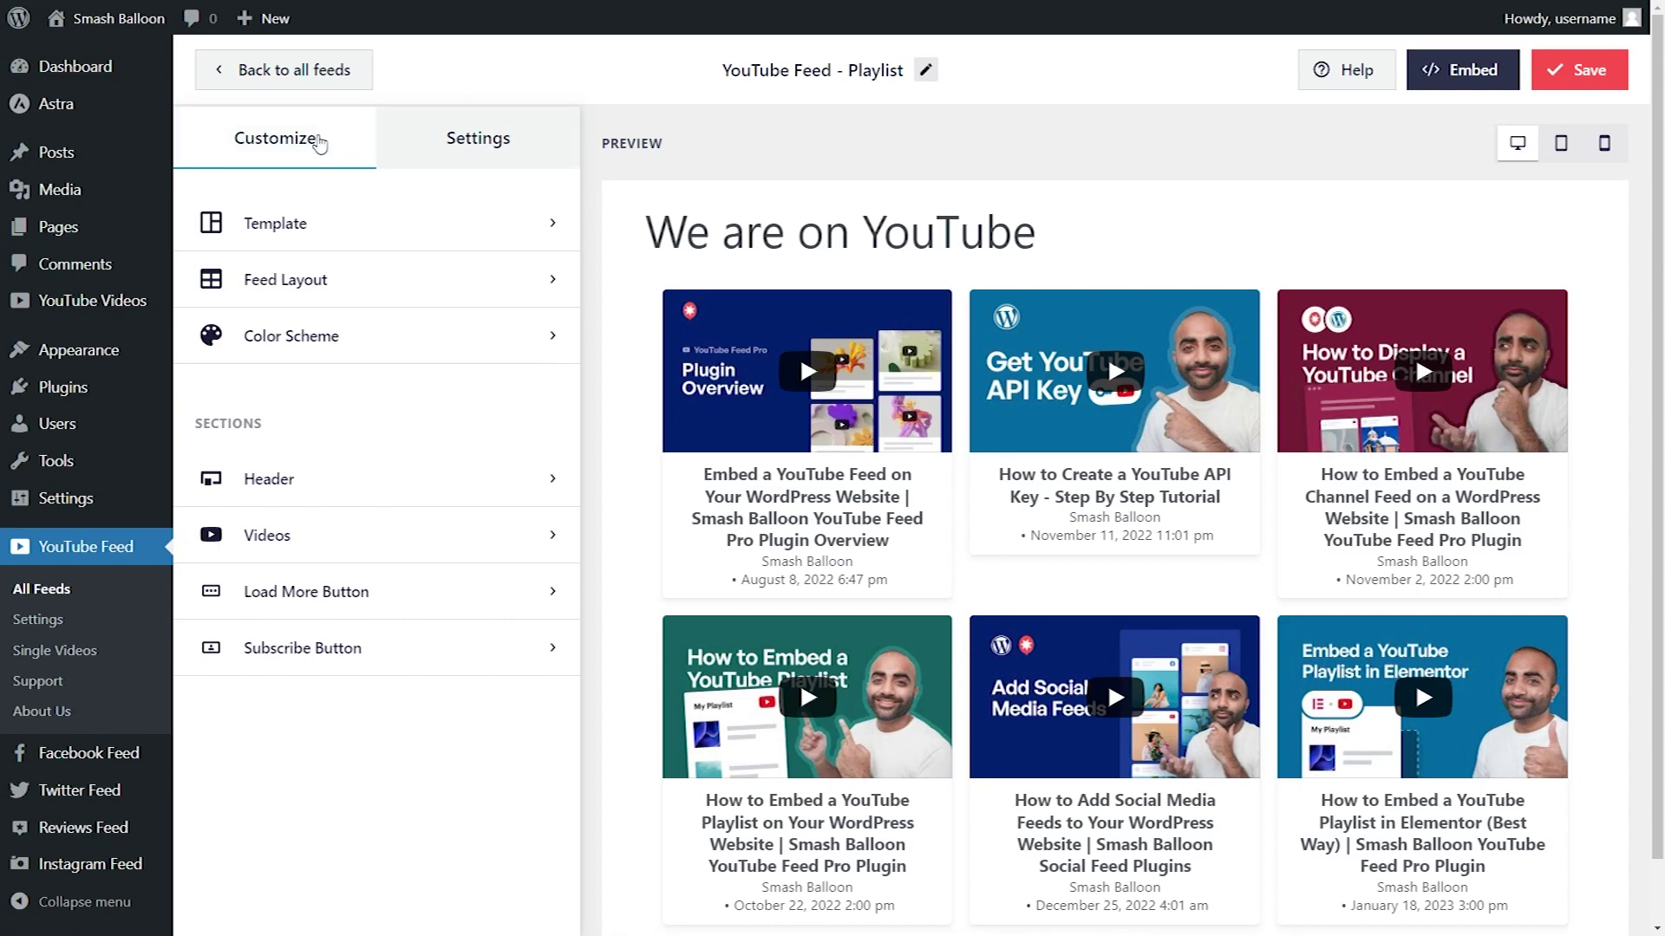
- Switch the feed layout through Gallery, List and then Carousel
click(345, 278)
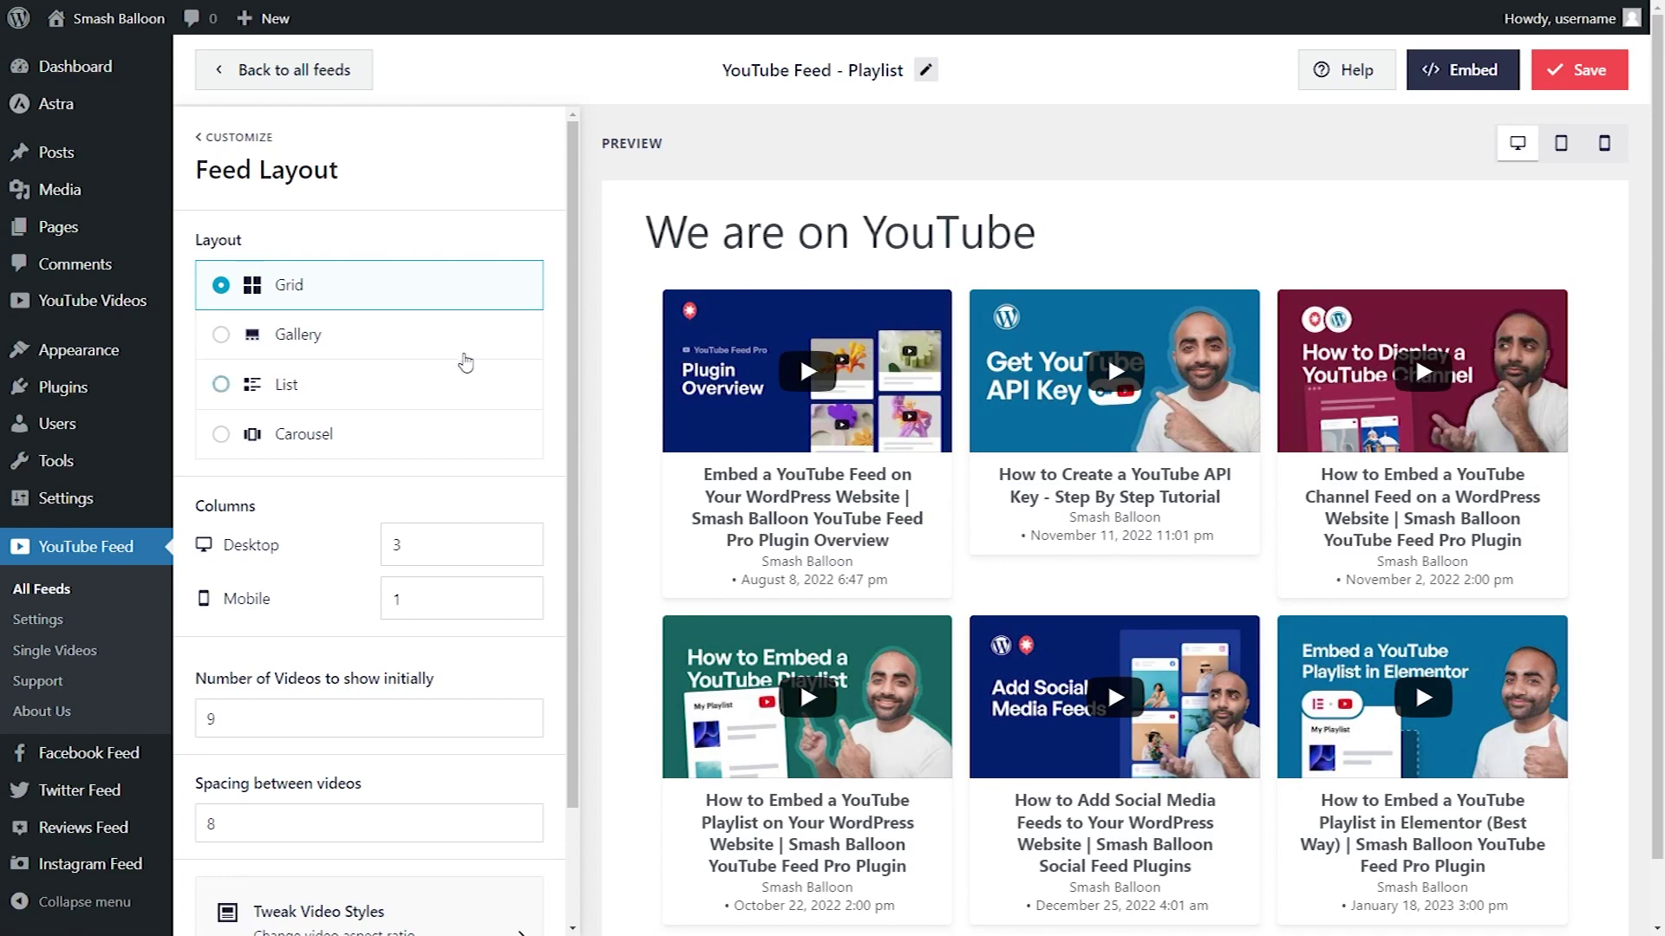
click(450, 353)
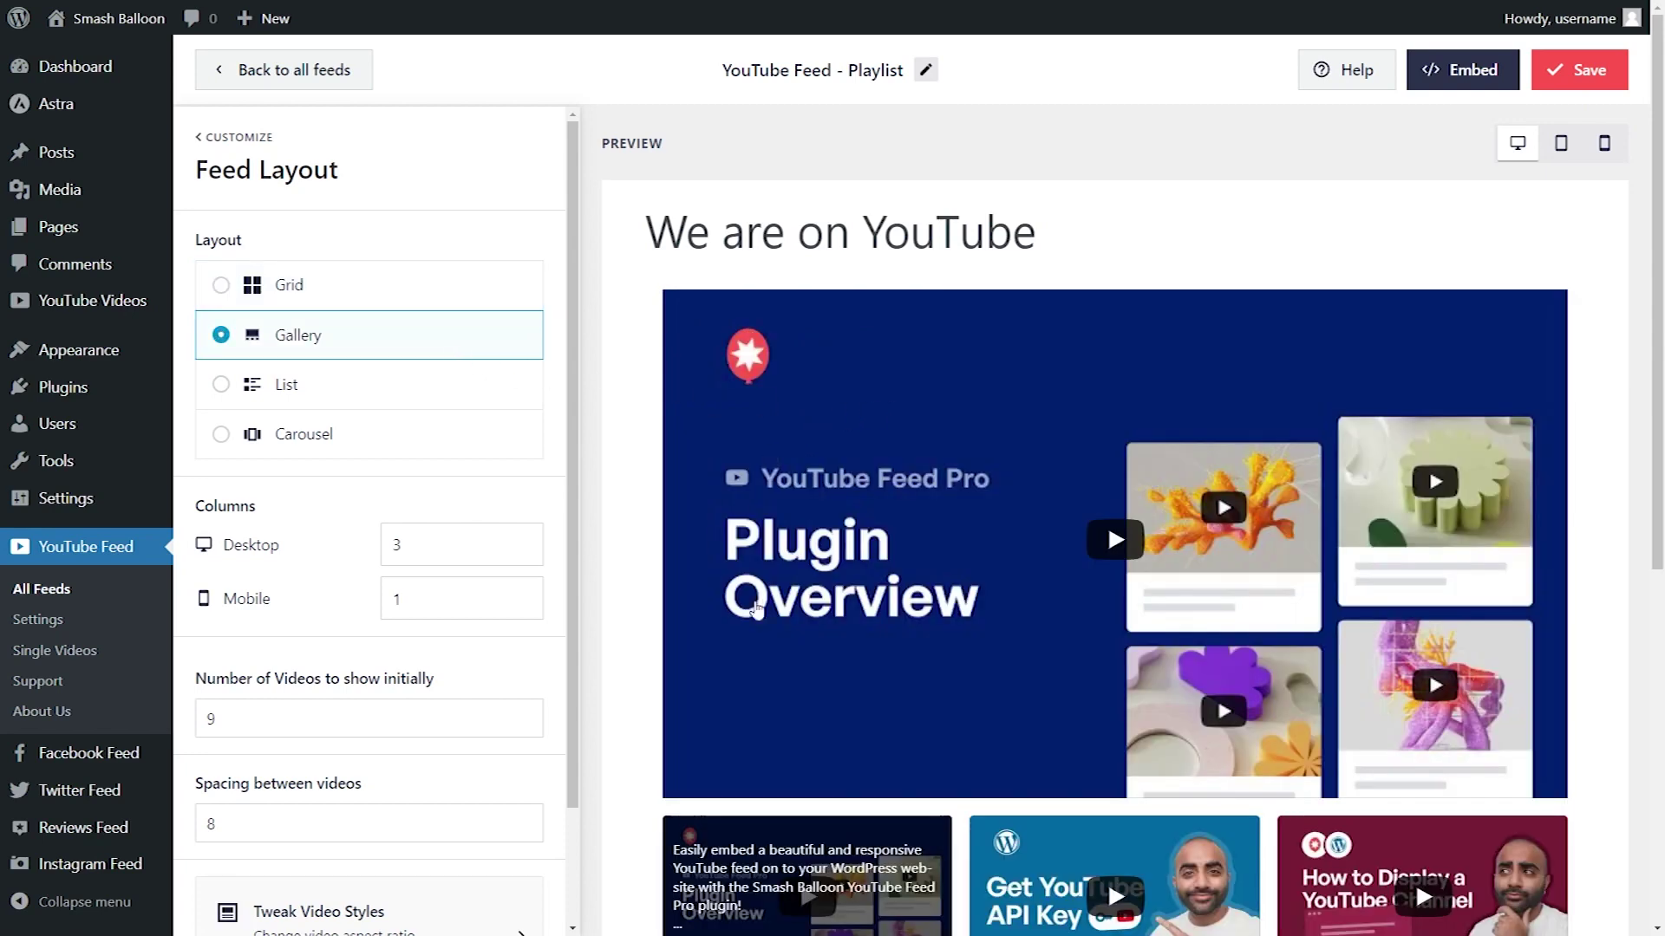
scroll(1613, 566, down, 1)
scroll(1613, 566, down, 1)
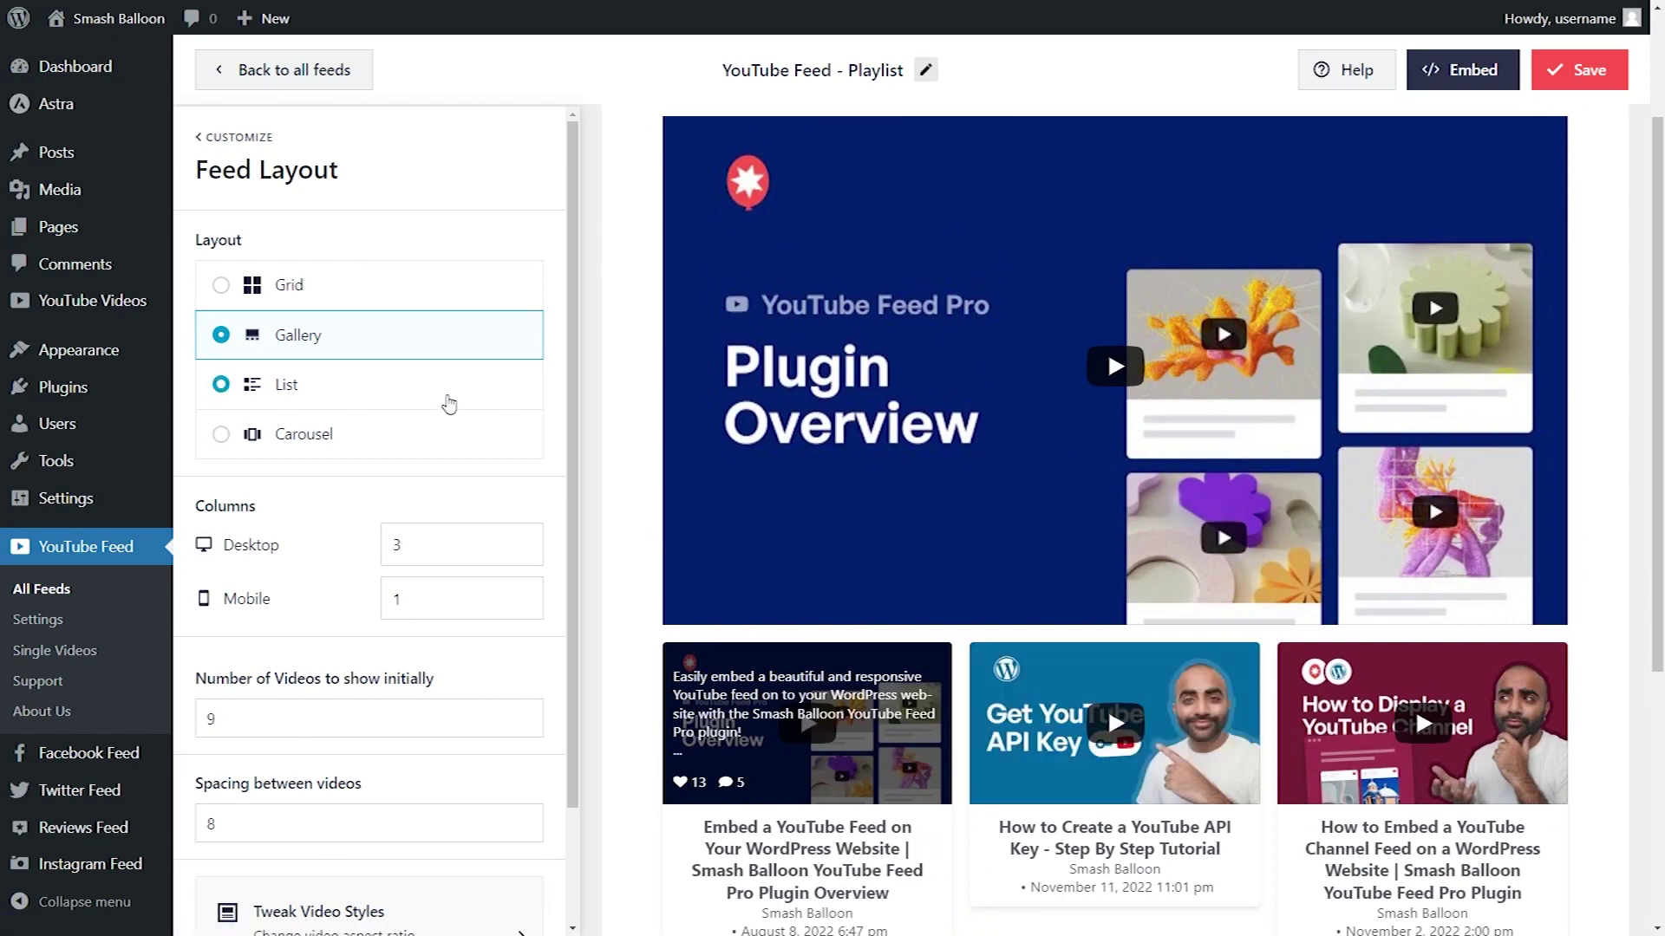
click(445, 394)
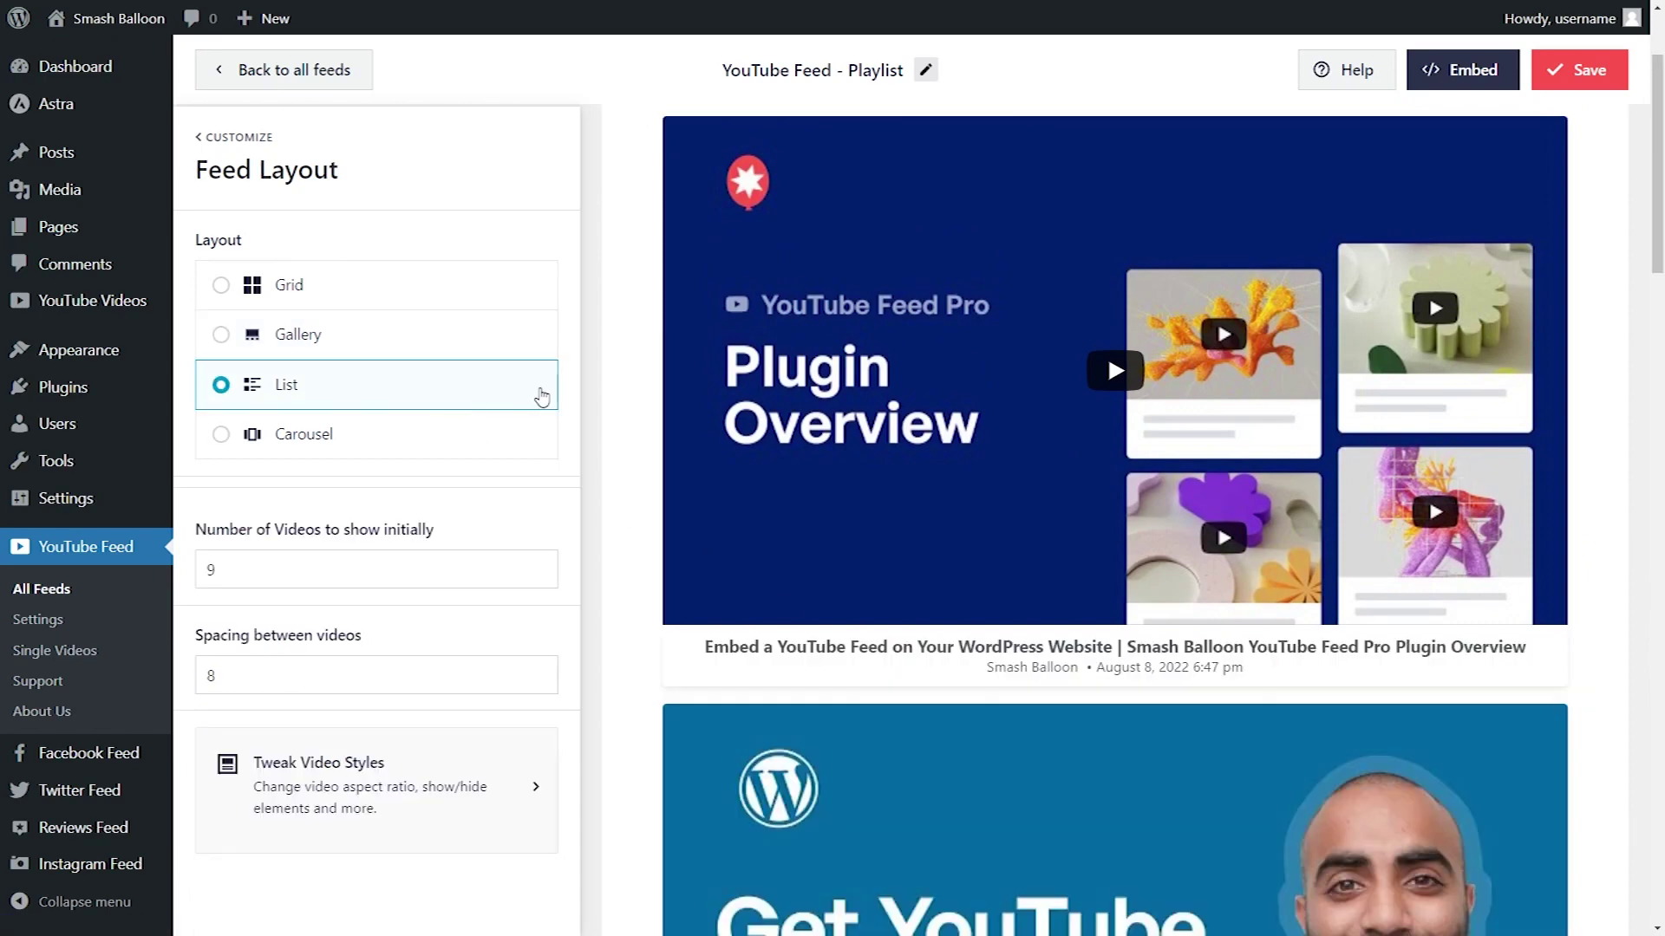
scroll(1607, 457, down, 4)
scroll(1606, 457, down, 3)
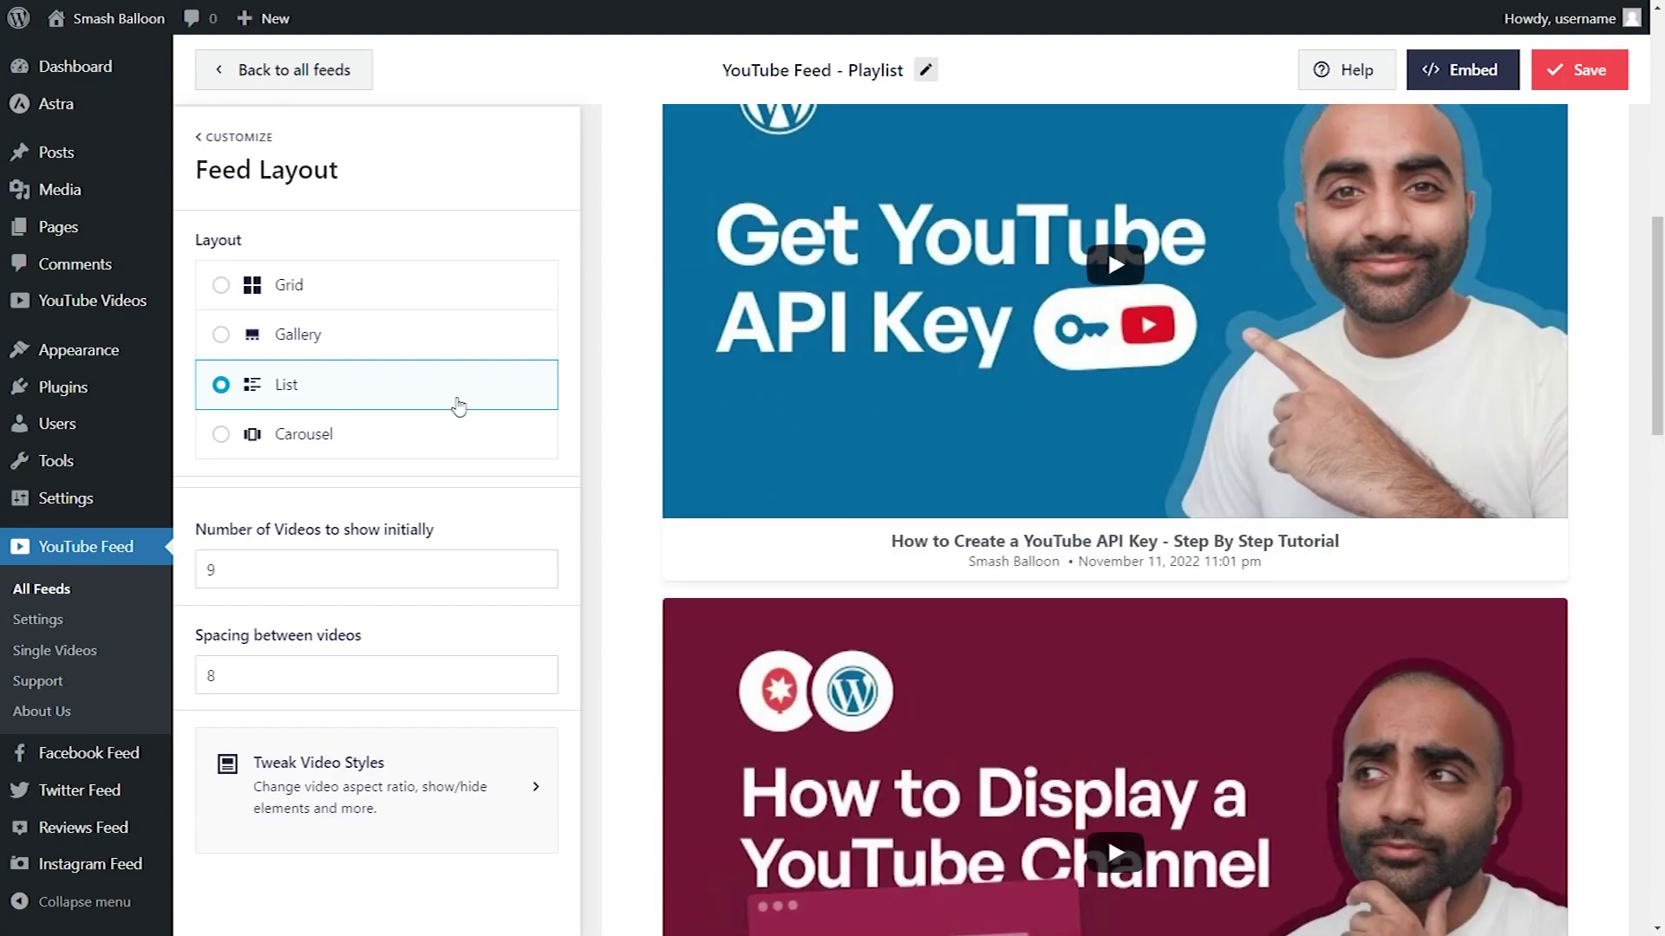
click(450, 442)
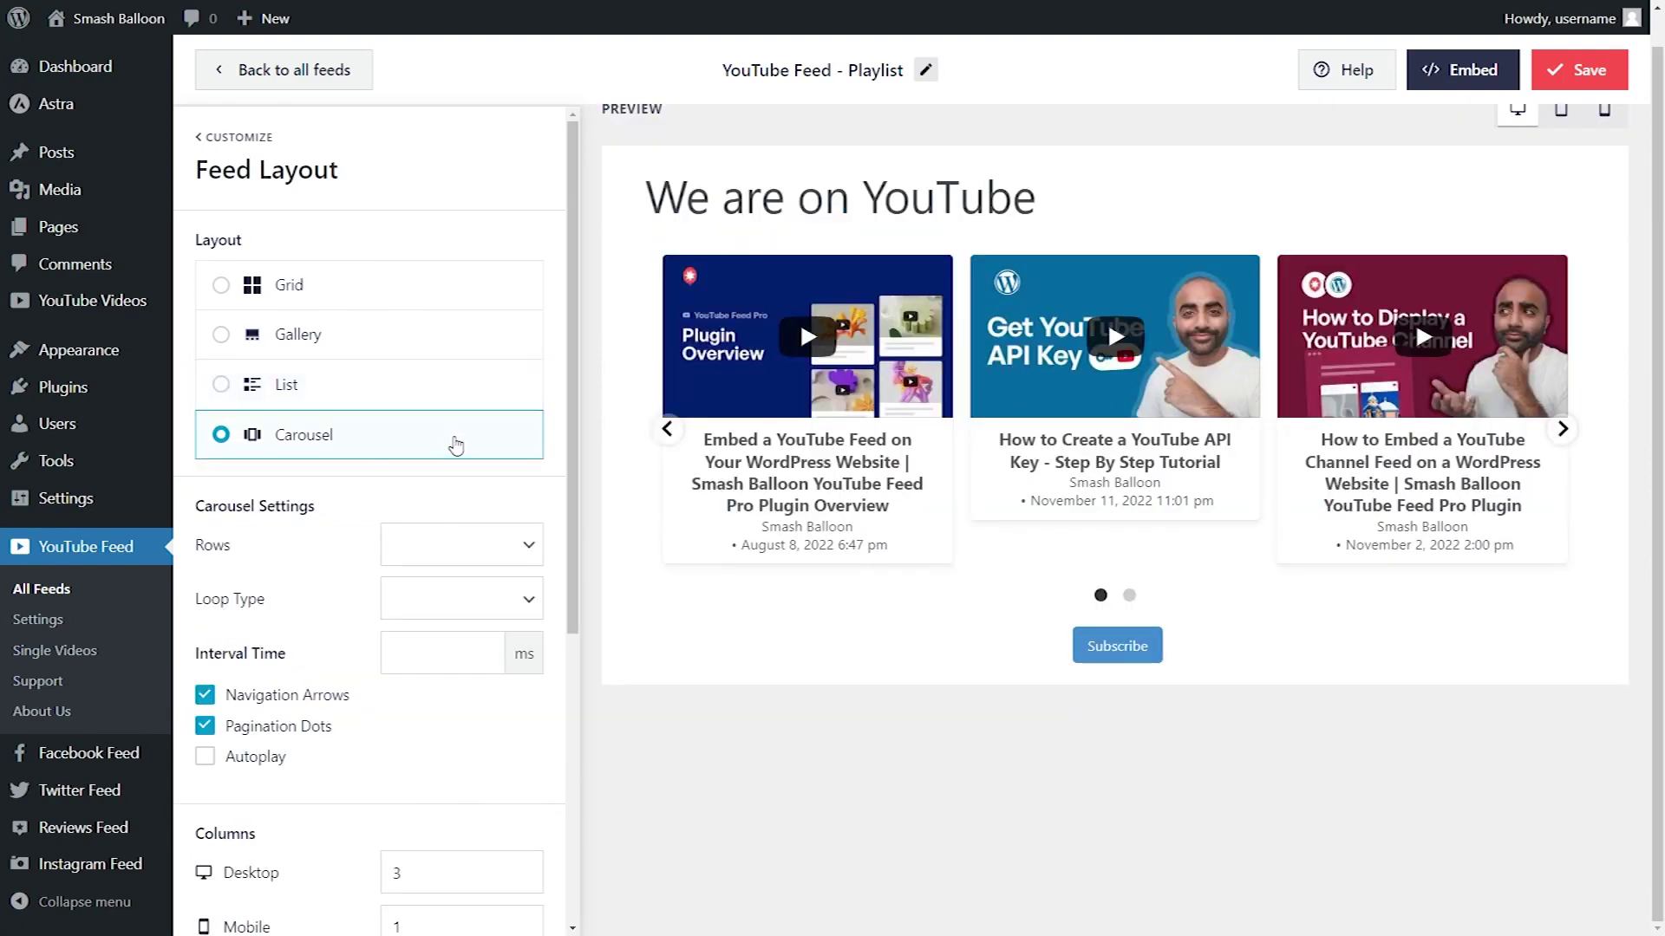
- Advance the carousel preview, save the feed and copy shortcode [youtube-feed feed=1]
click(1563, 431)
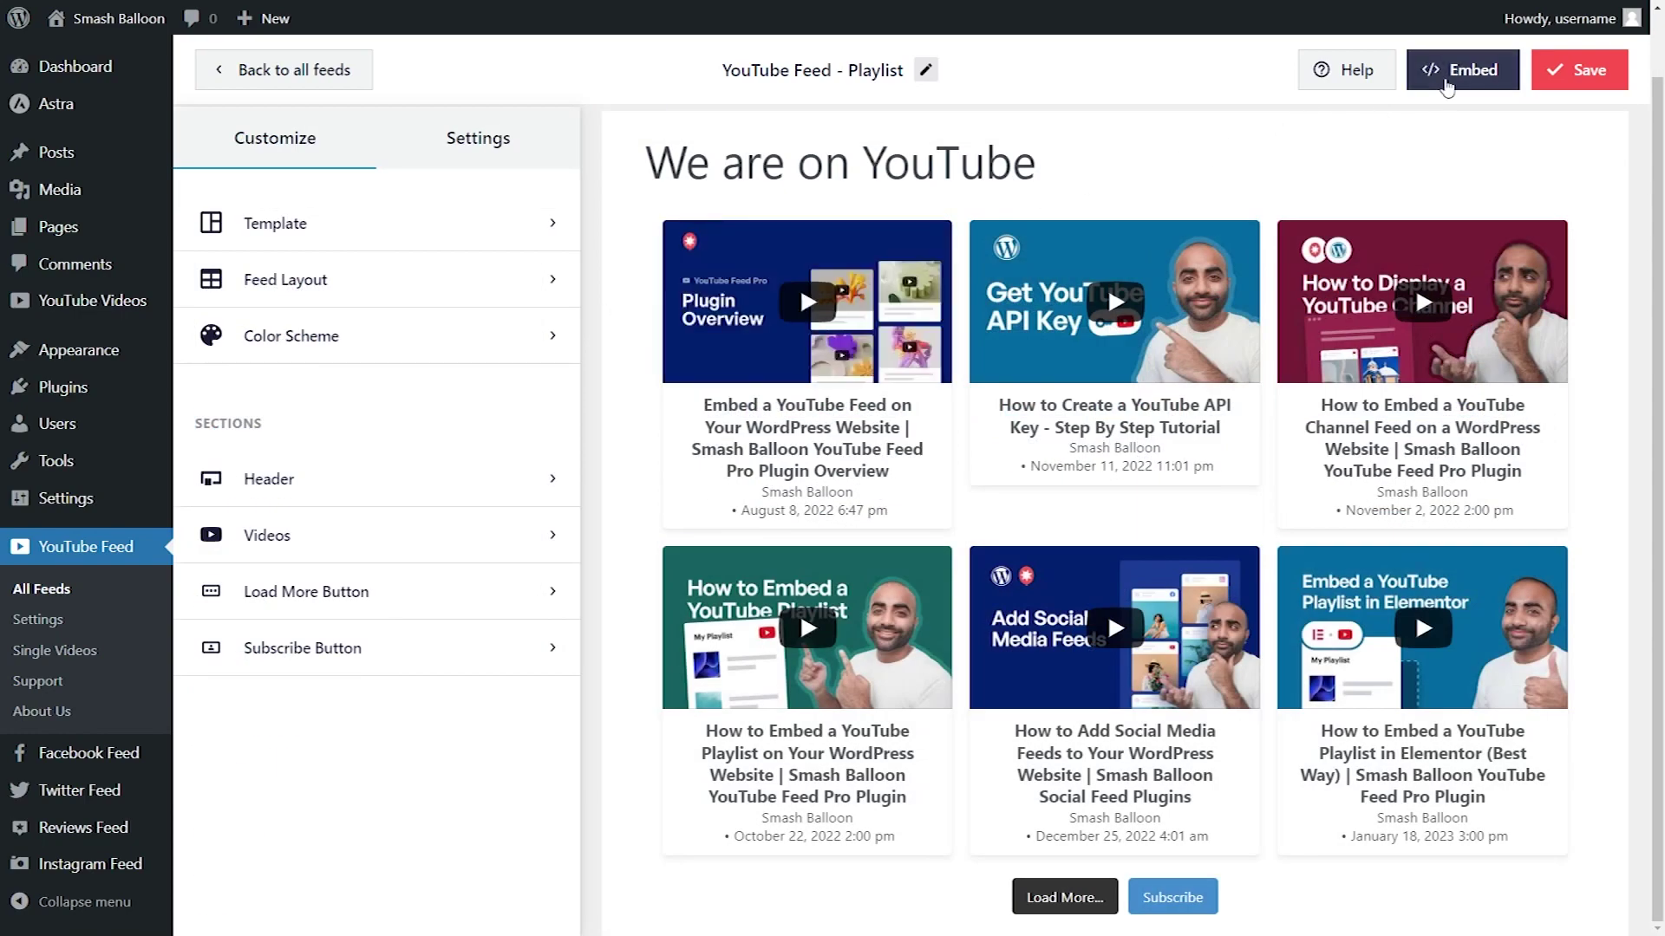
click(1447, 86)
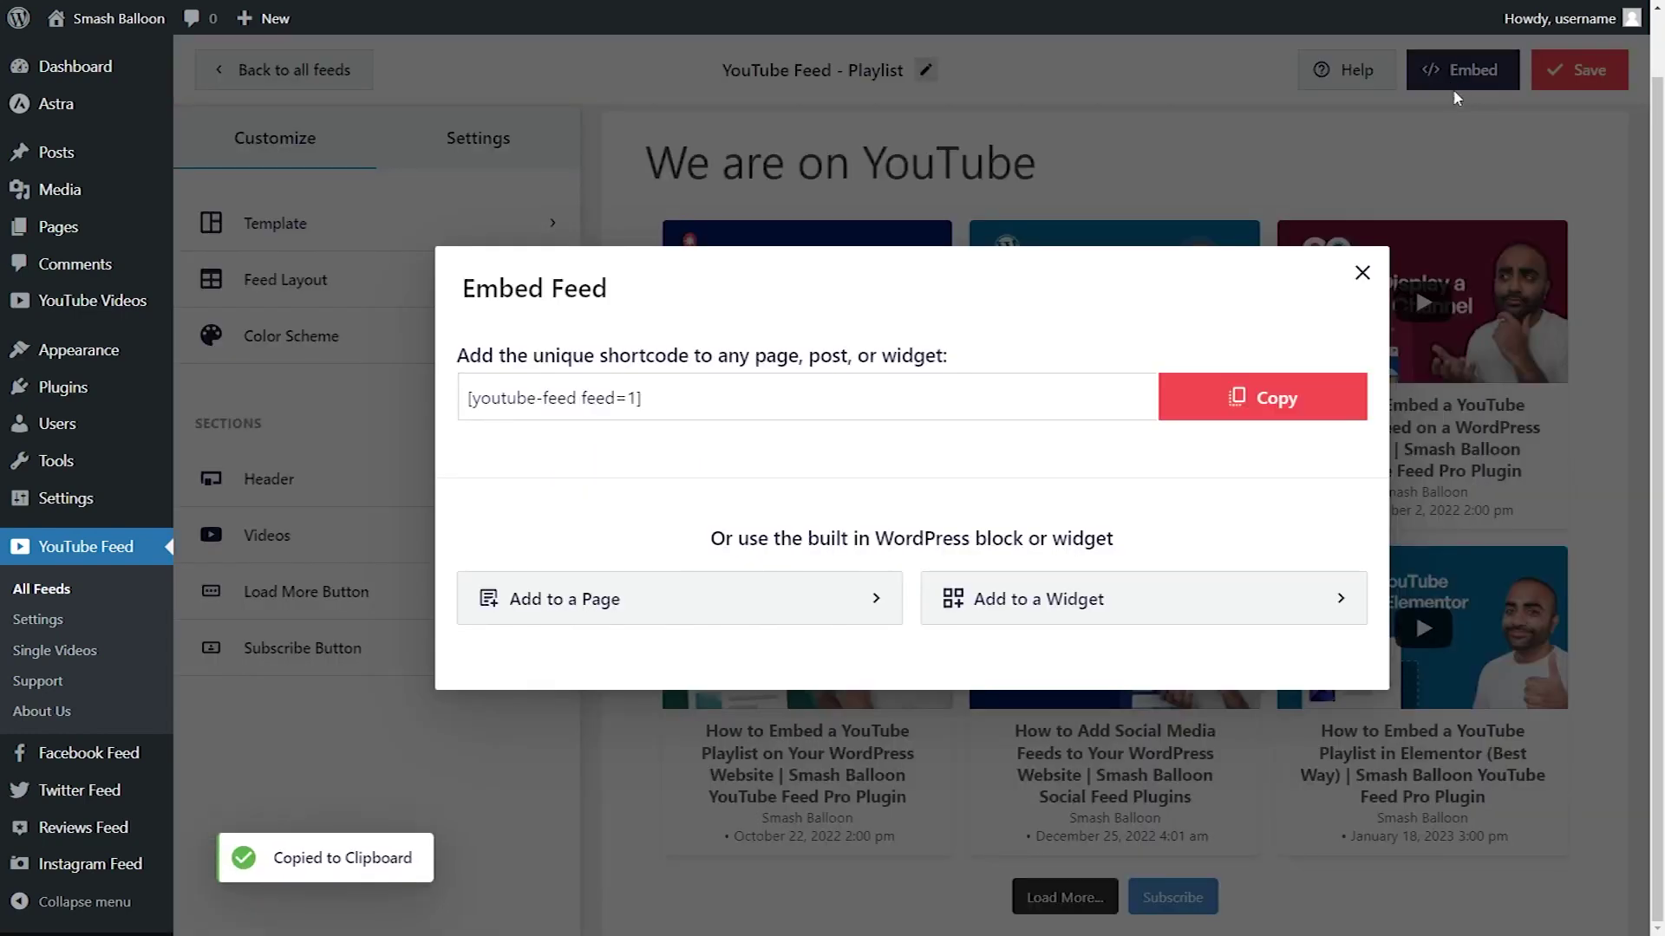
click(1251, 399)
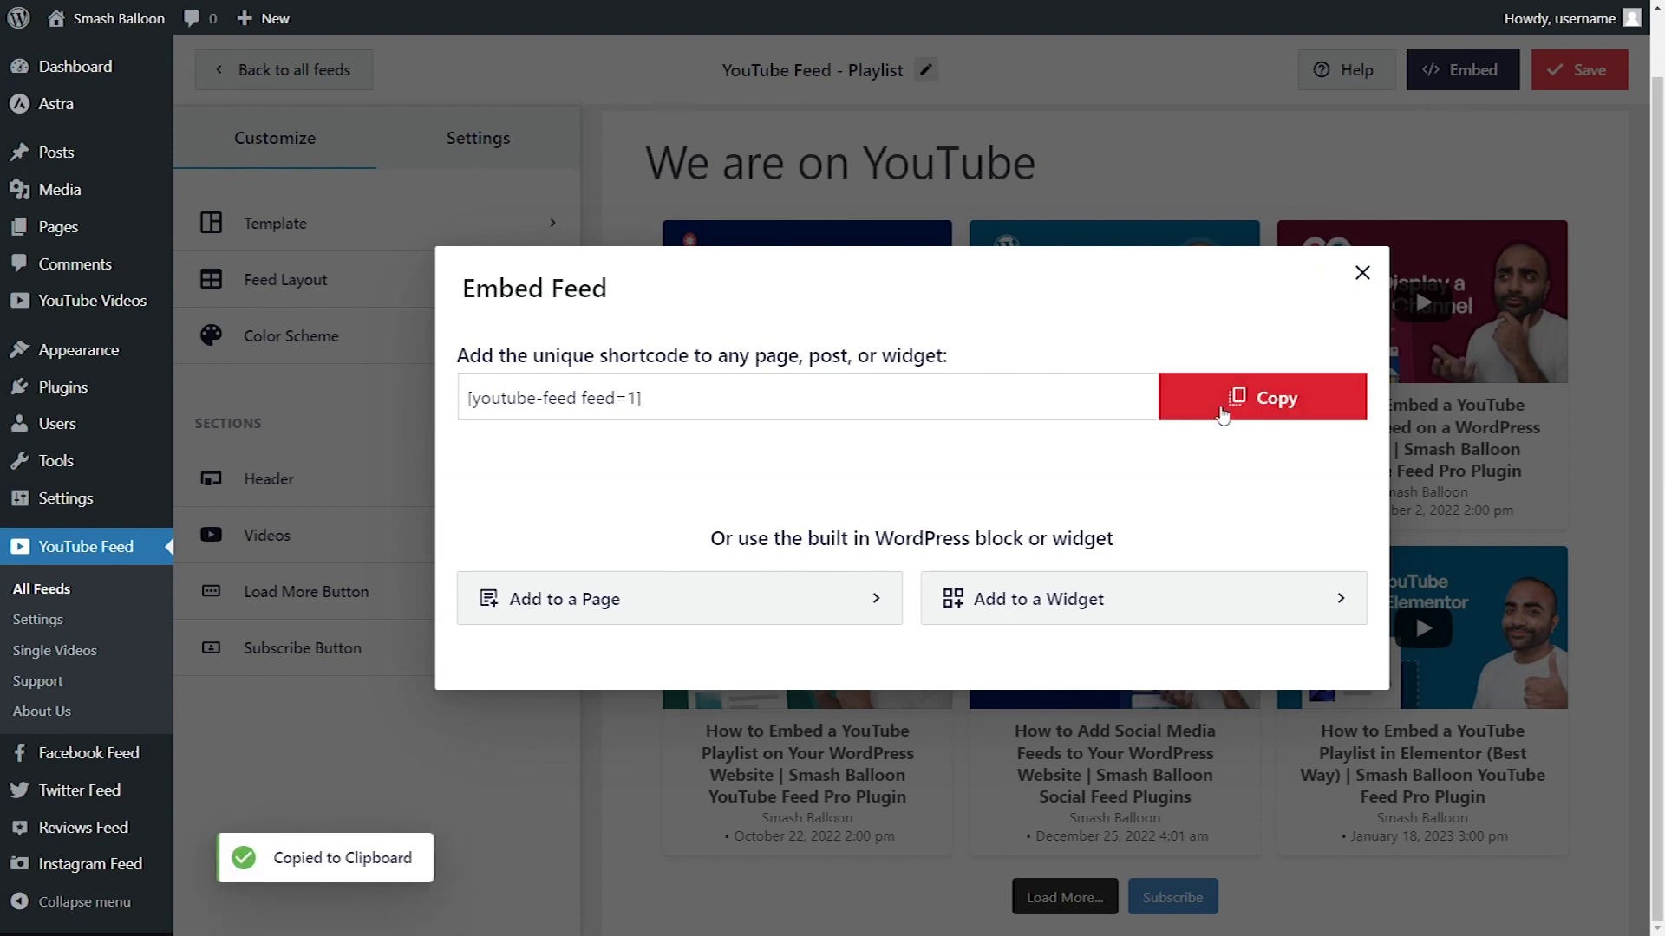
- Add the feed to the YouTube page via Add to a Page
click(728, 597)
click(718, 604)
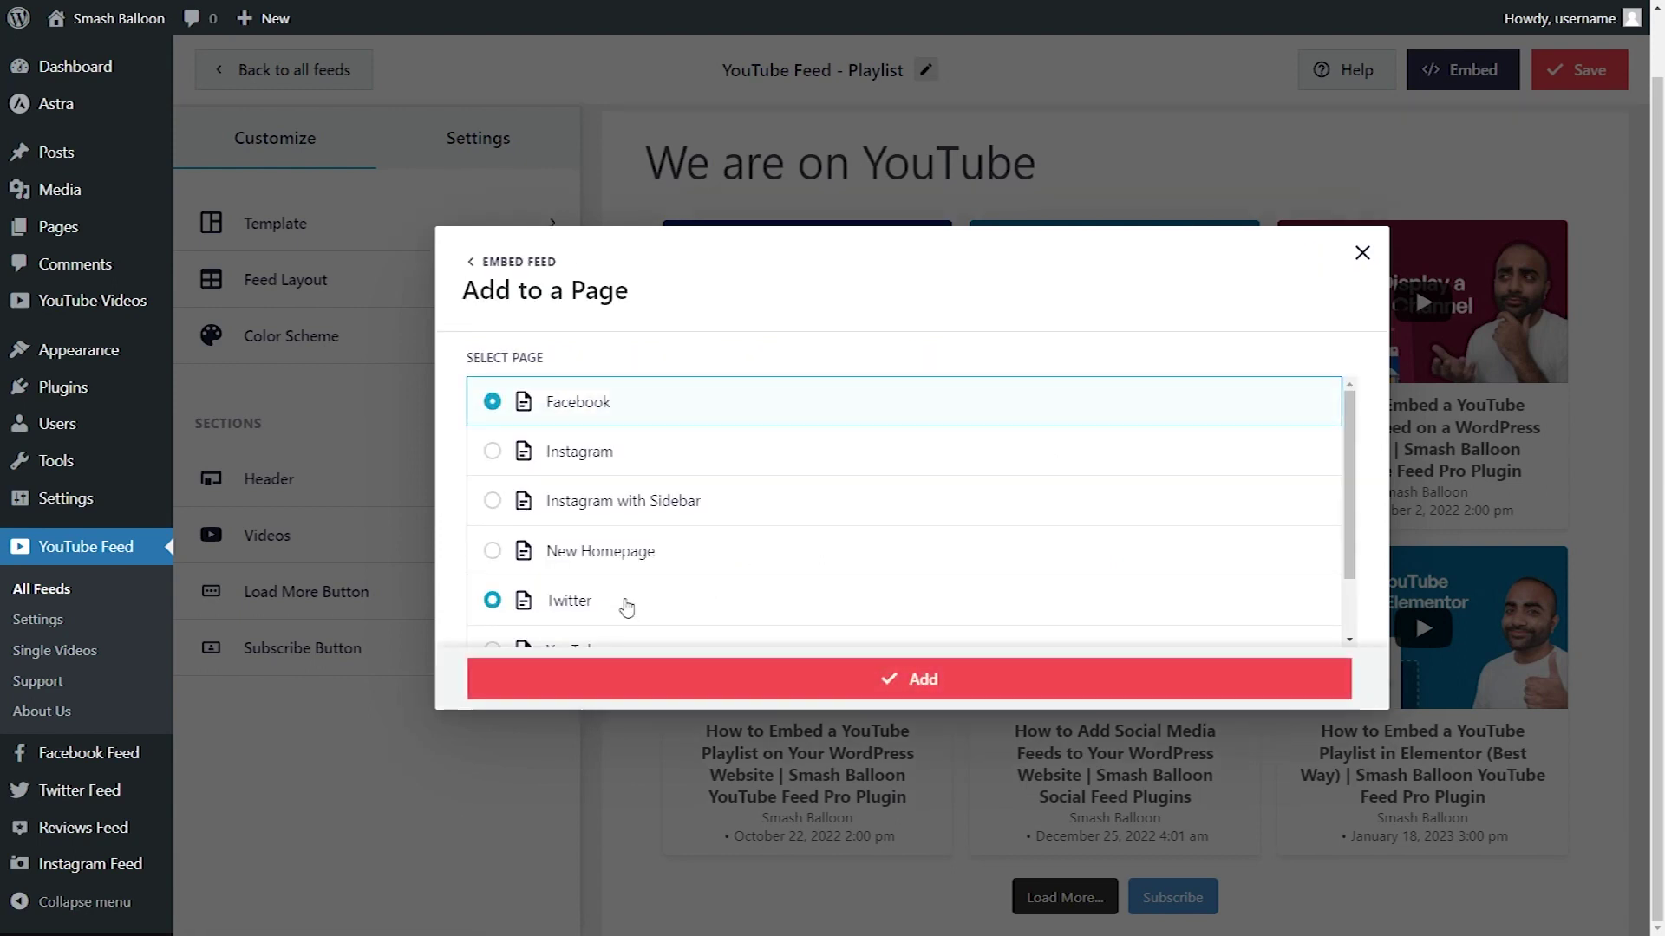
scroll(624, 606, down, 2)
click(621, 575)
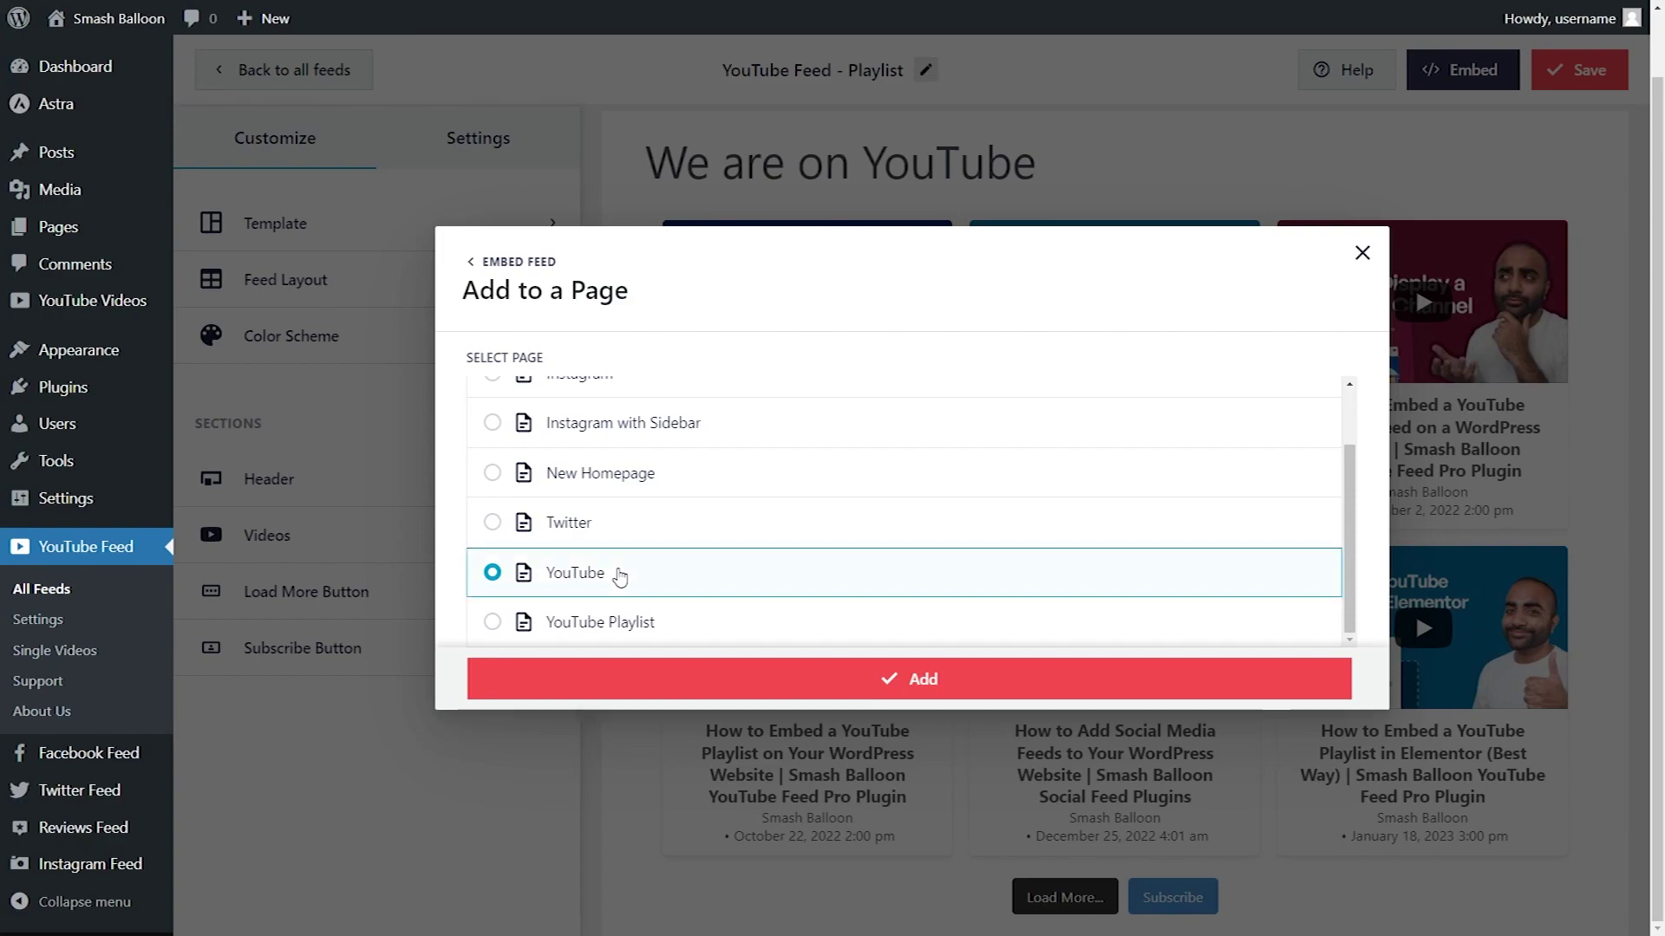
click(905, 681)
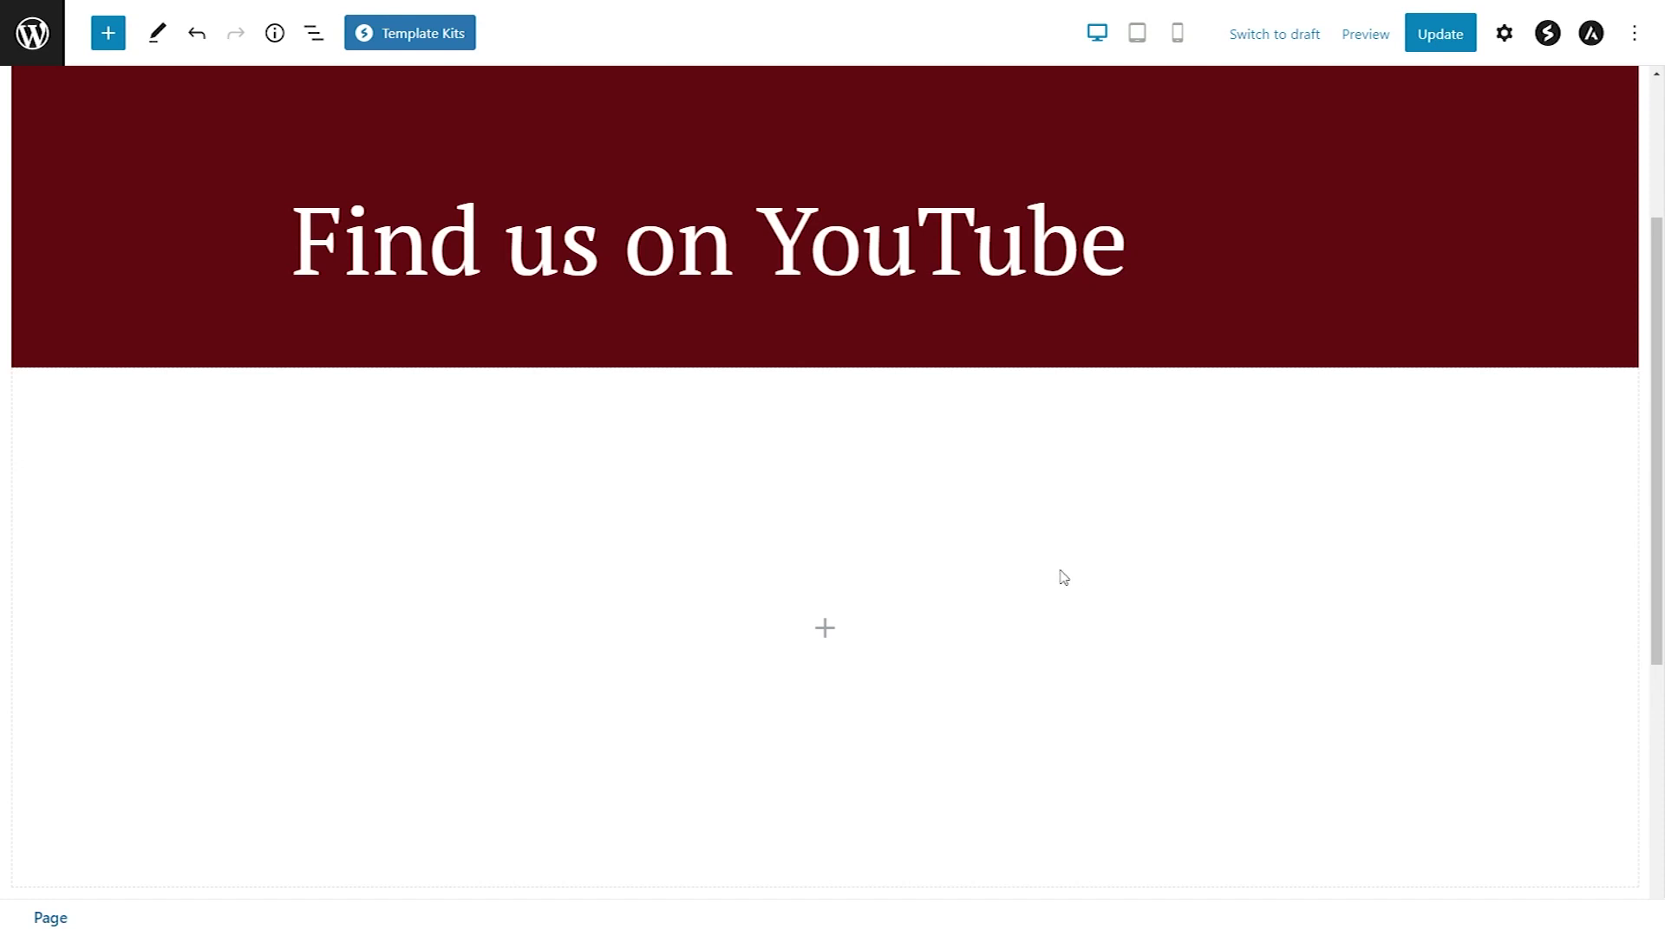
- Insert a Shortcode block with [youtube-feed feed=1] in the empty container and update the page
click(824, 629)
click(709, 334)
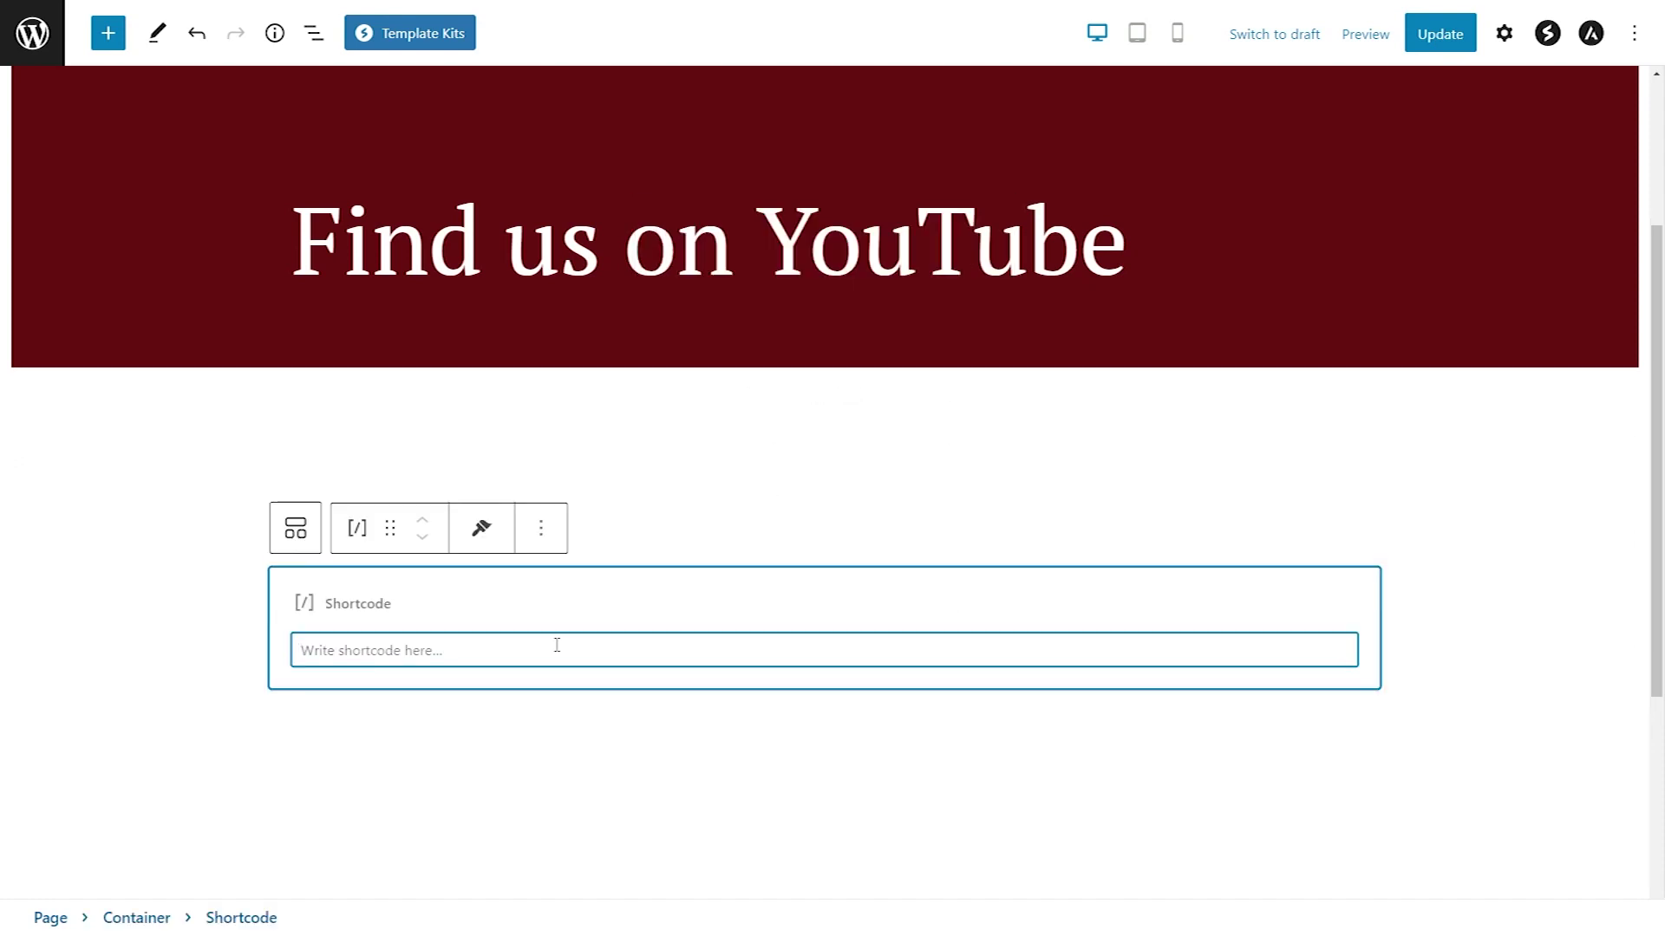
key(ctrl+v)
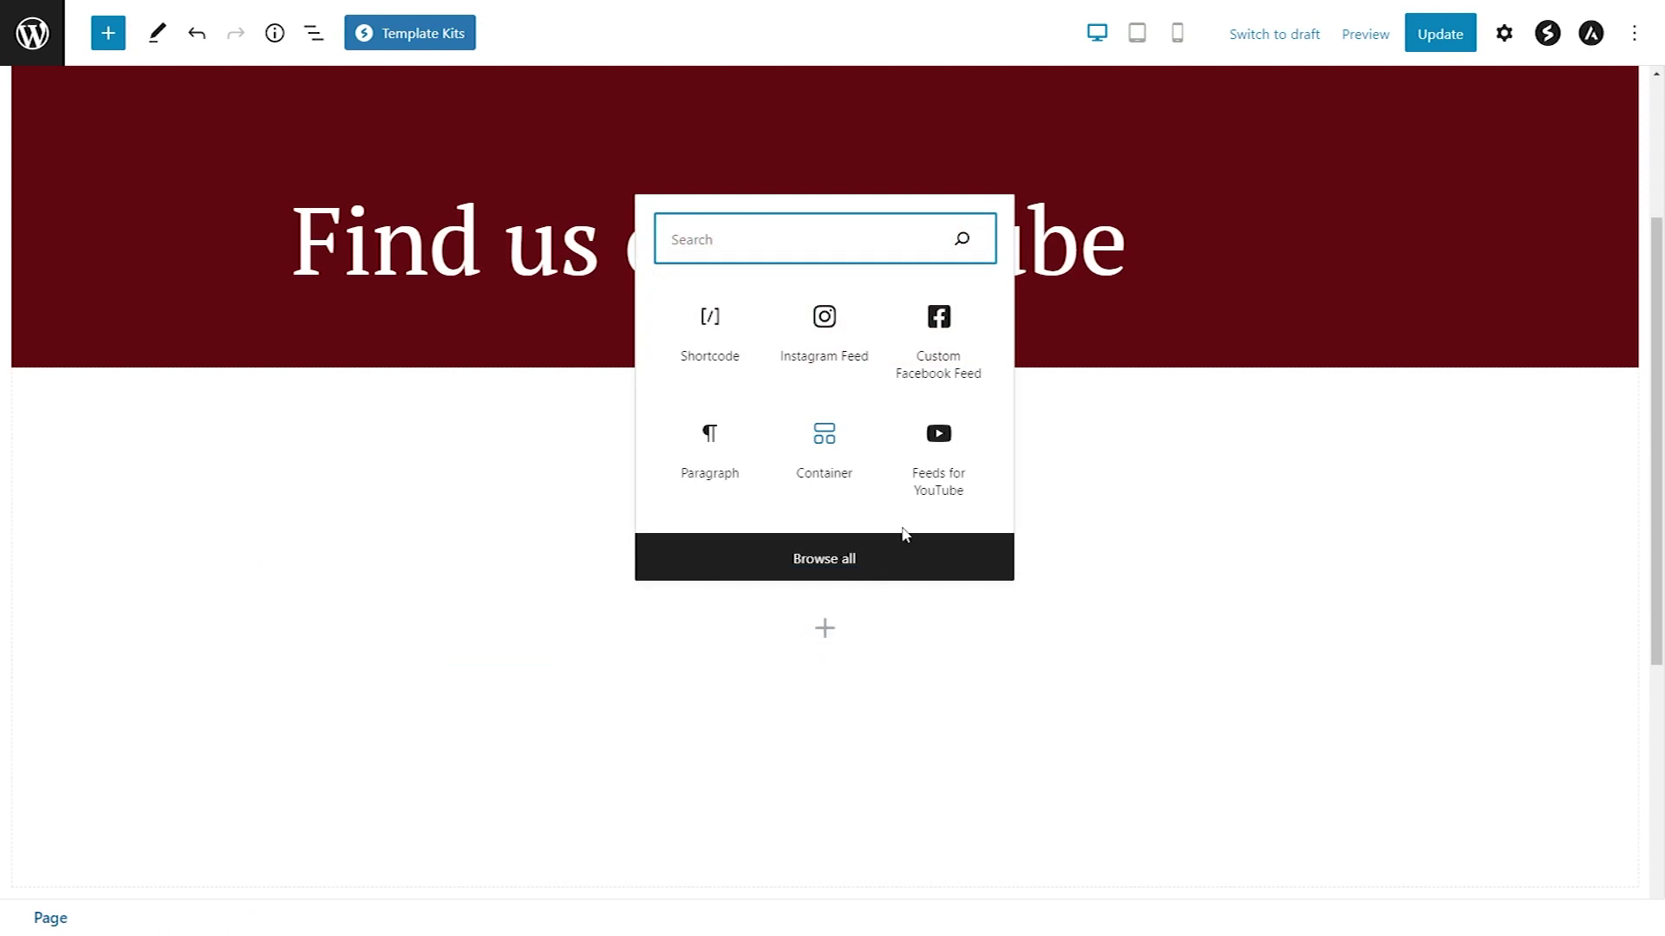
click(939, 473)
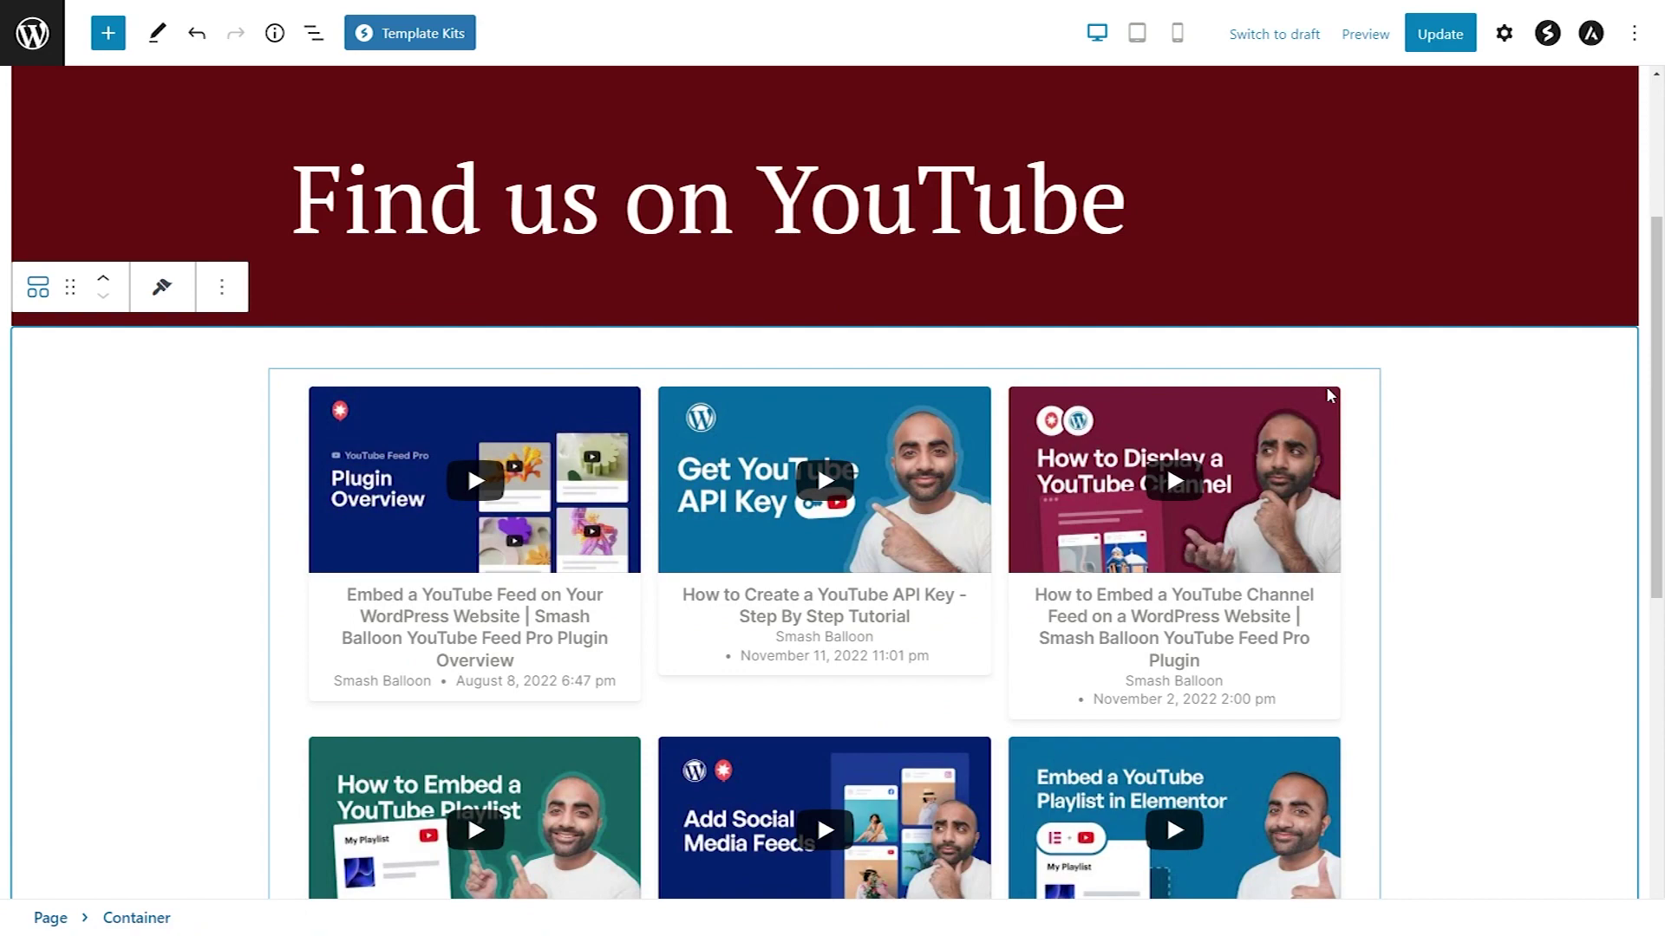
scroll(1398, 409, down, 1)
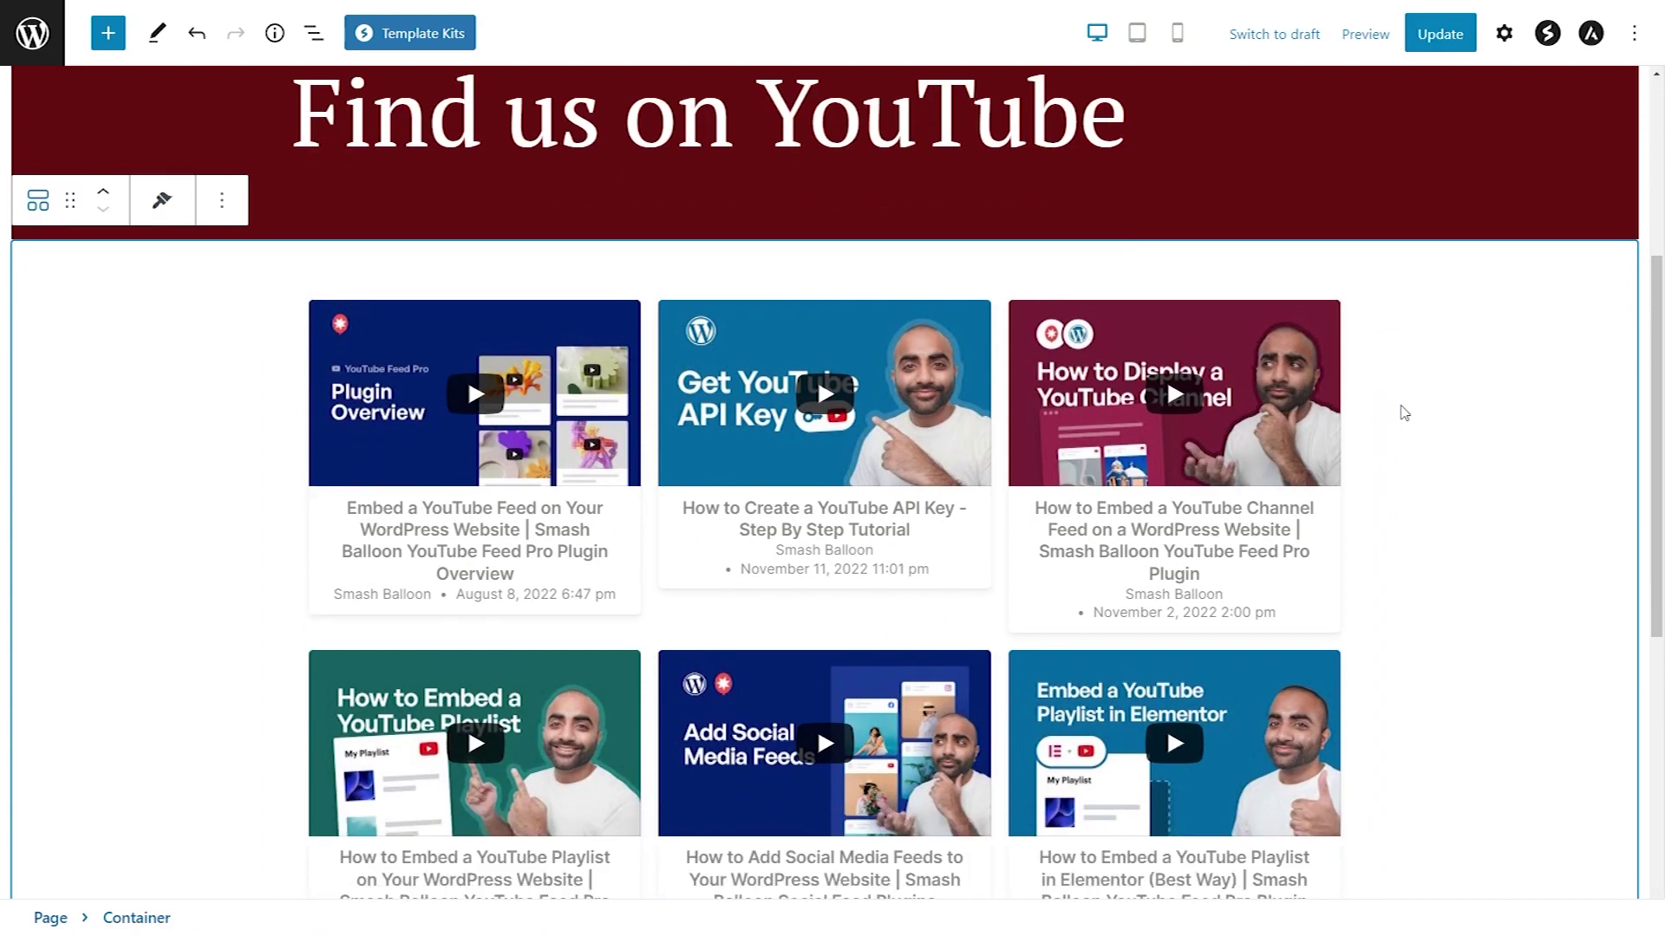
click(1440, 34)
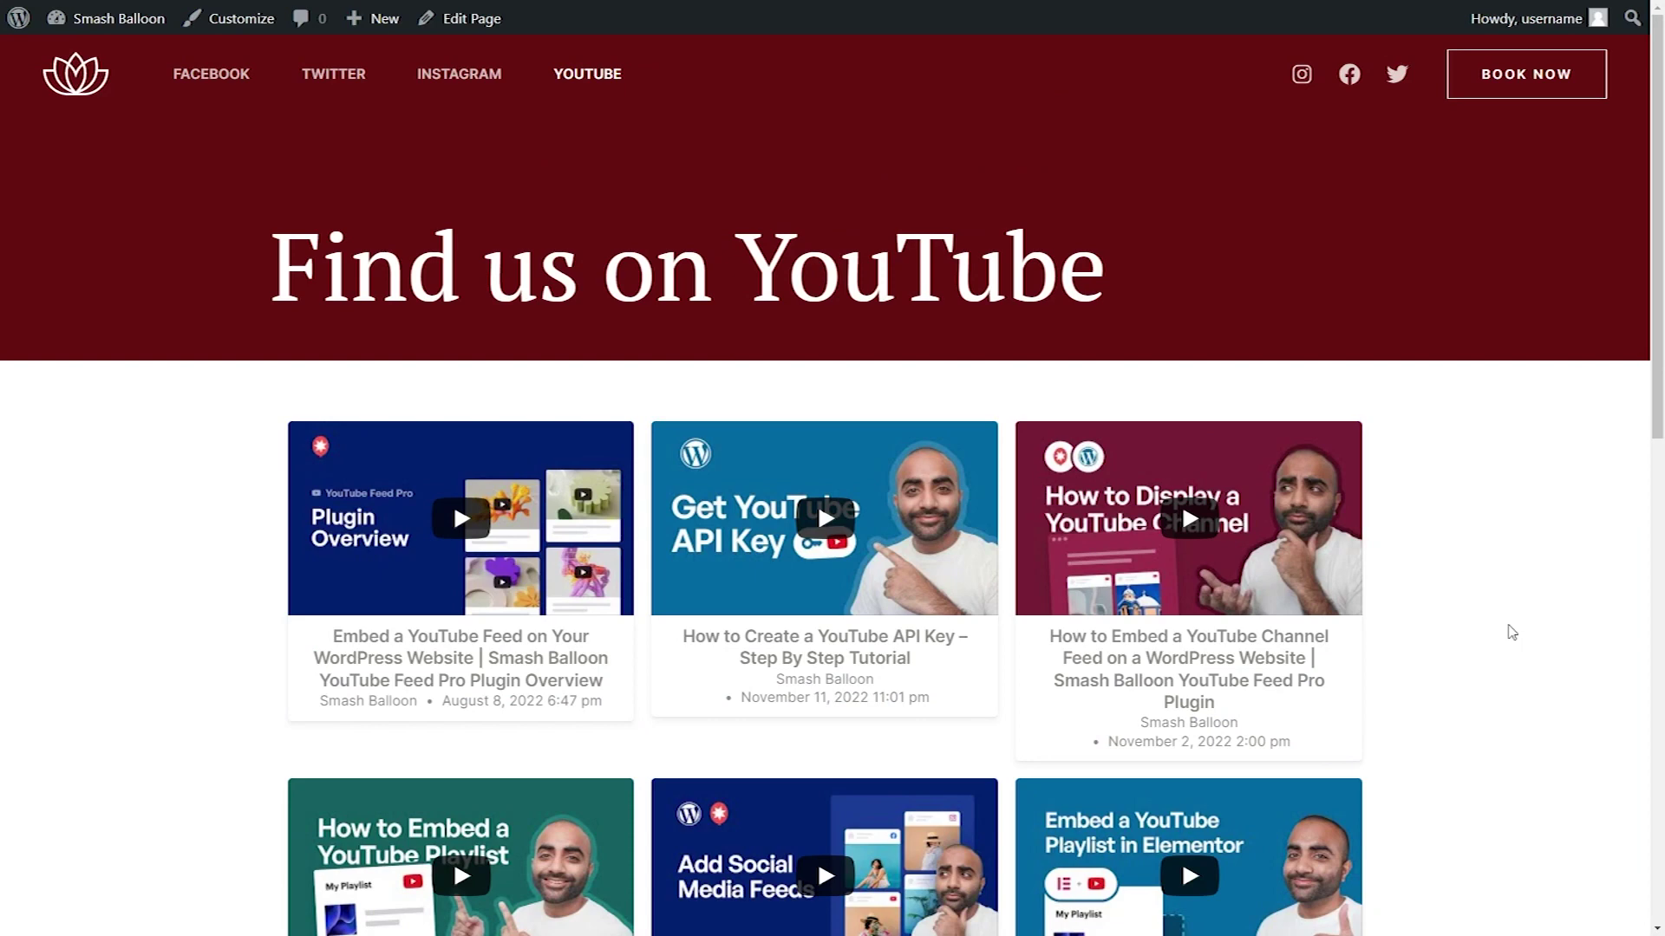
- Scroll the live page and play the Get YouTube API Key video in the lightbox
scroll(1513, 633, down, 2)
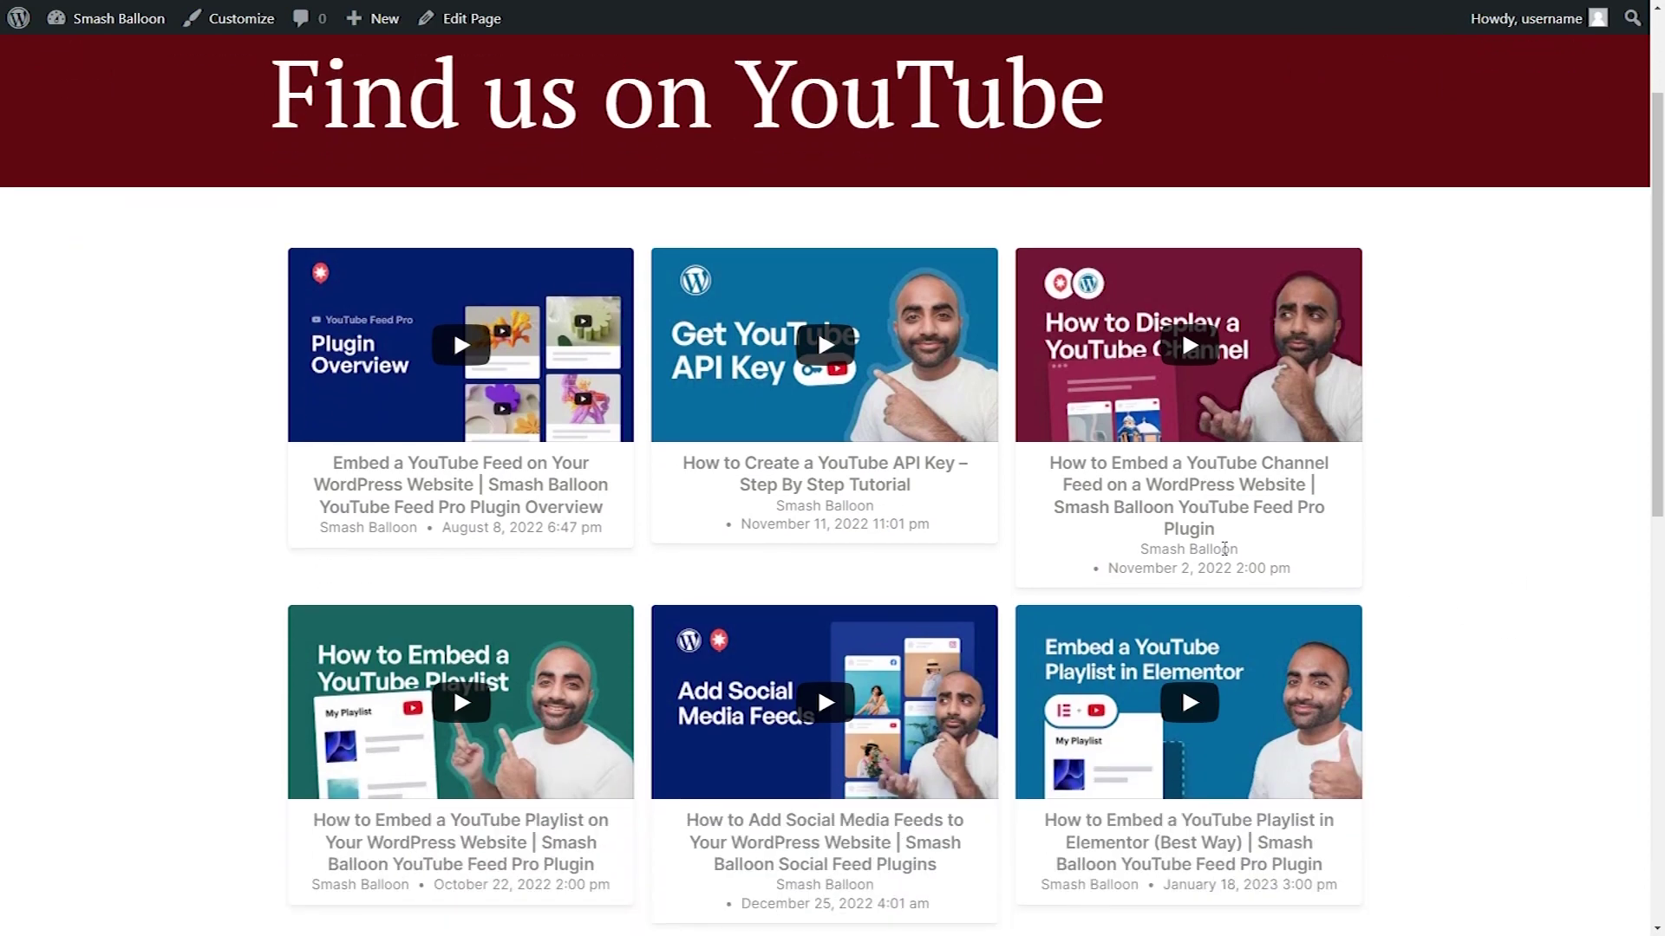
click(818, 362)
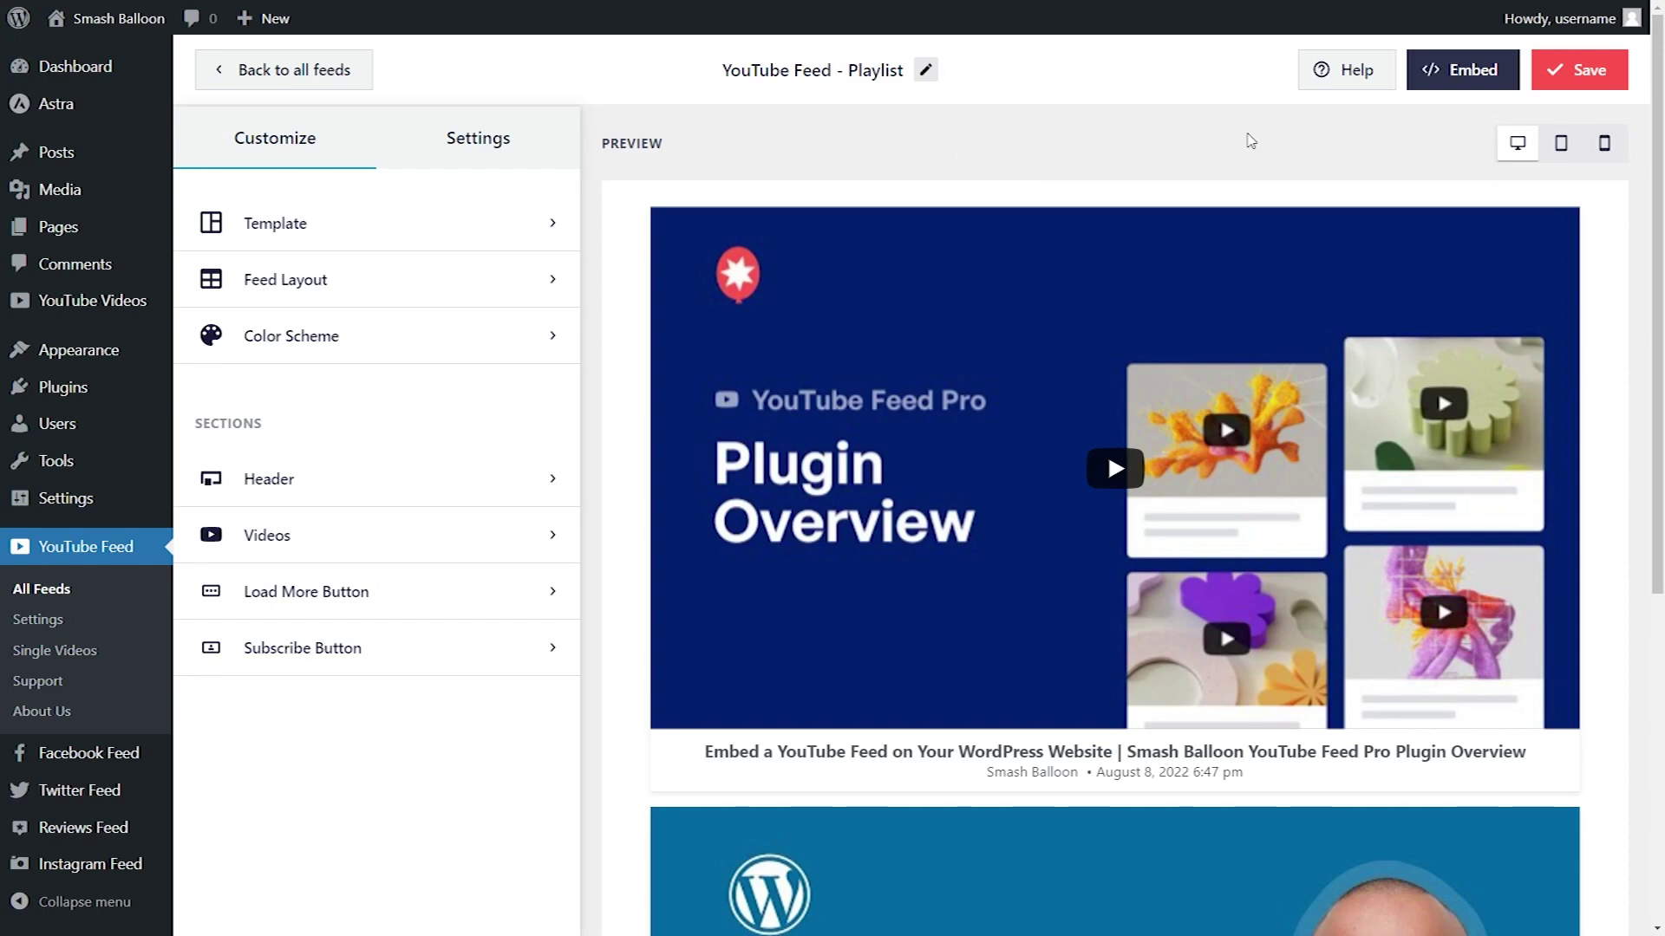
- Open the feed's Embed options and choose Add to a Widget
click(1493, 85)
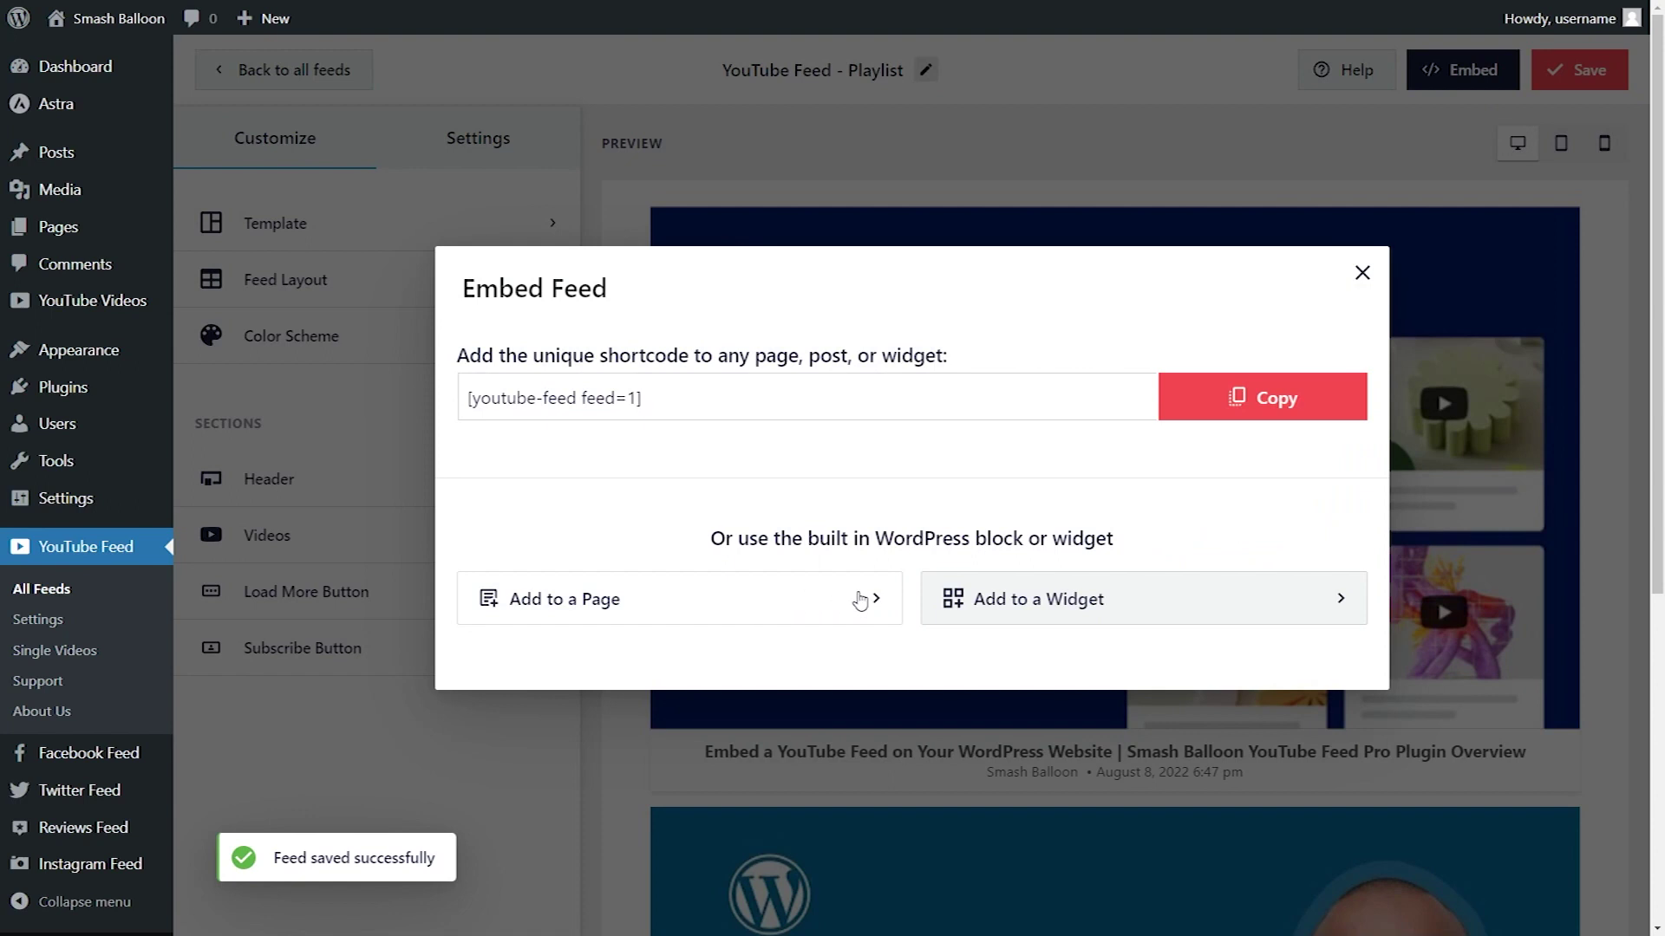
click(1038, 601)
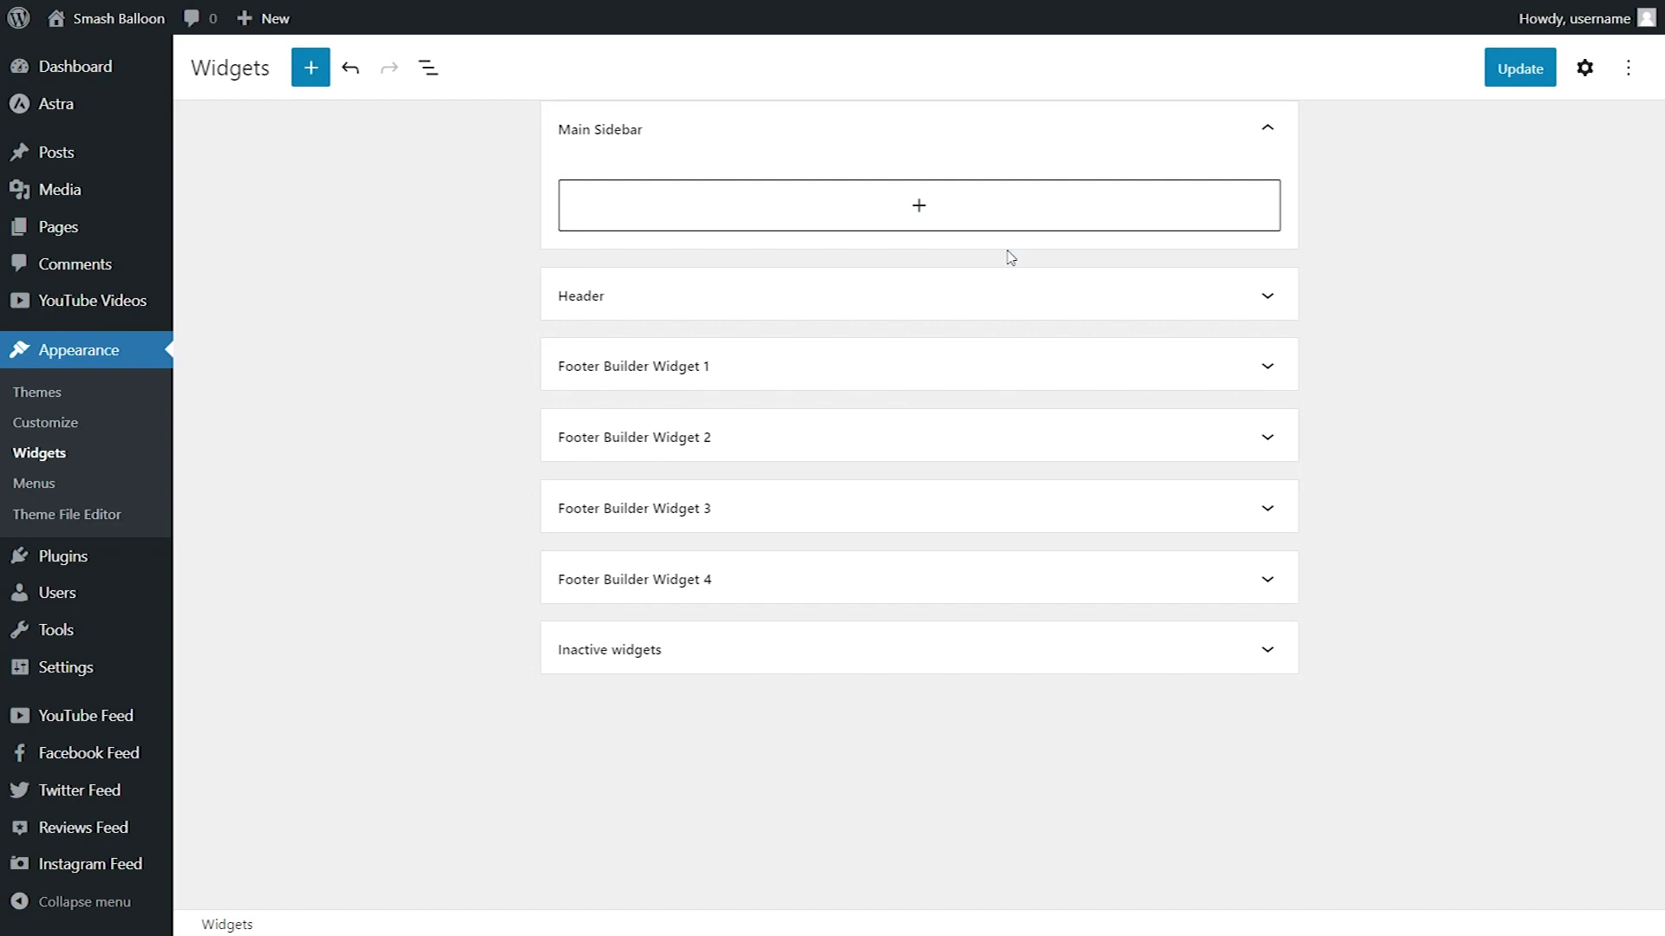
- Add a Feeds for YouTube block to the Main Sidebar widget area
click(923, 210)
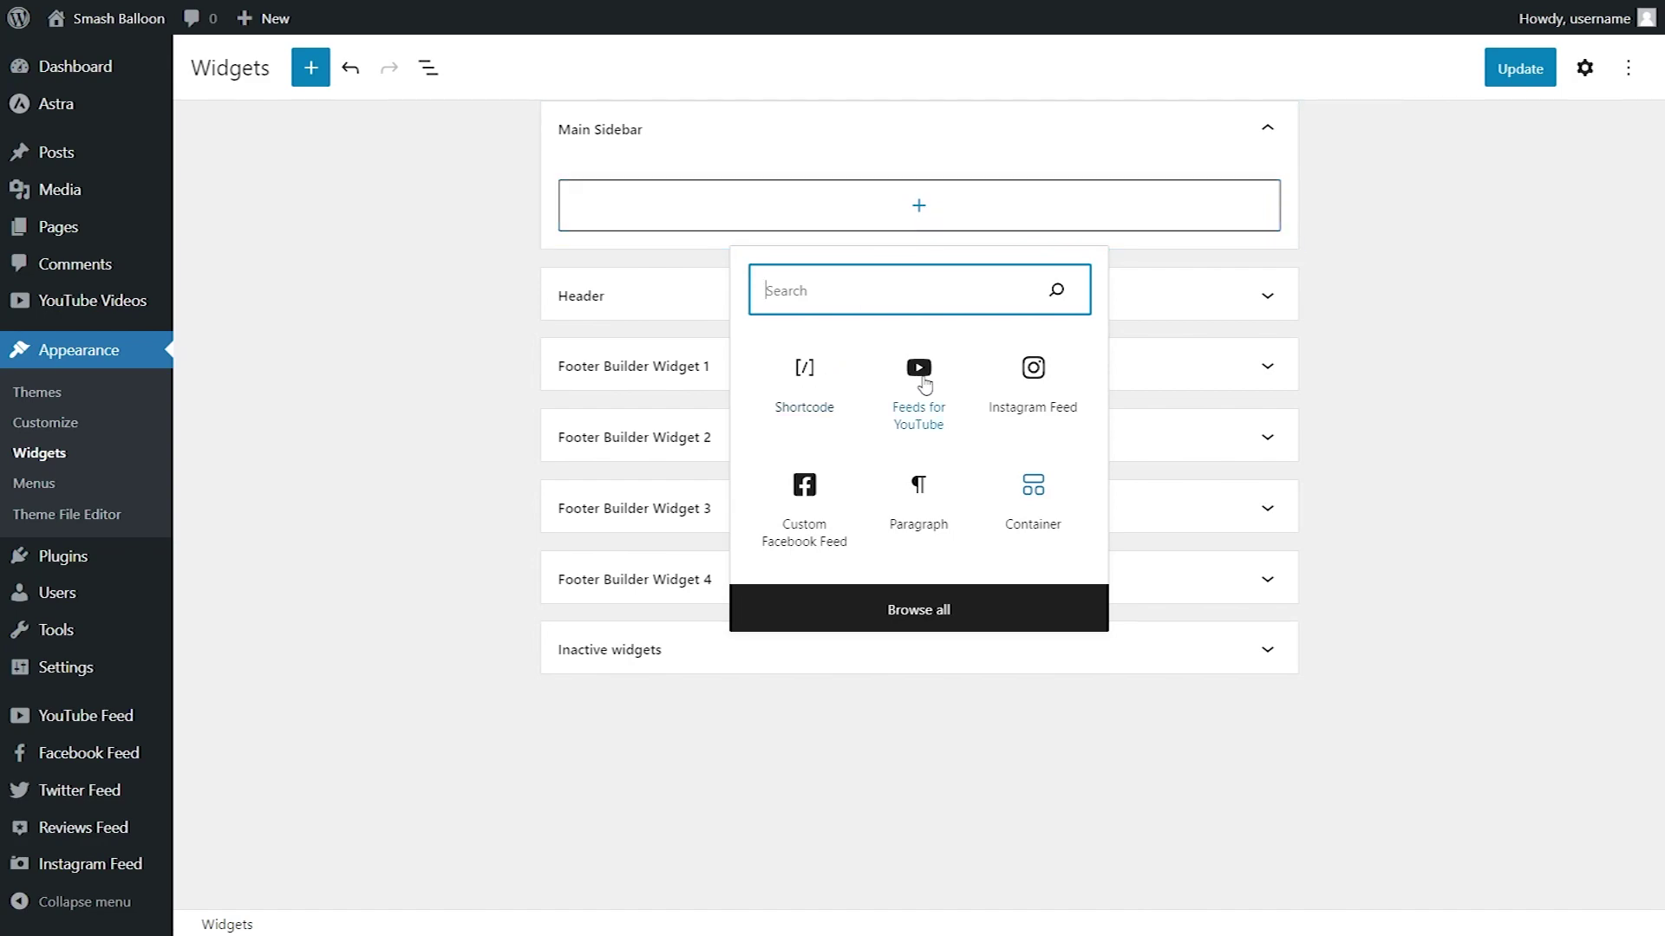
click(922, 382)
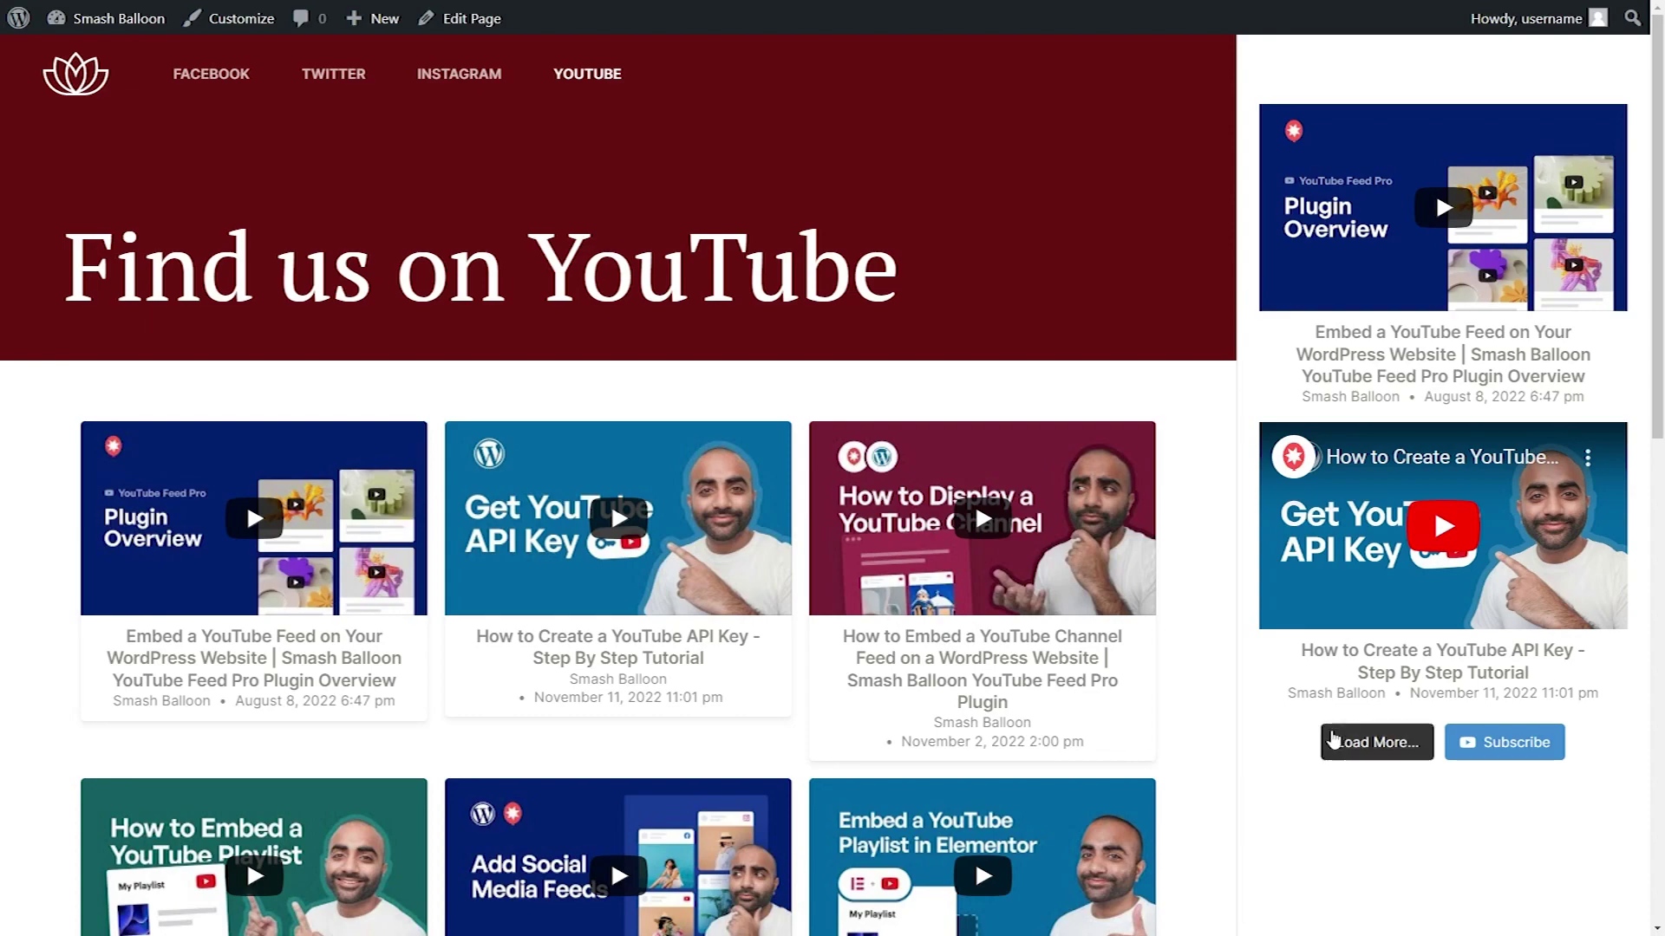
- Load a third video into the sidebar YouTube feed with Load More and scroll down to it
click(1352, 742)
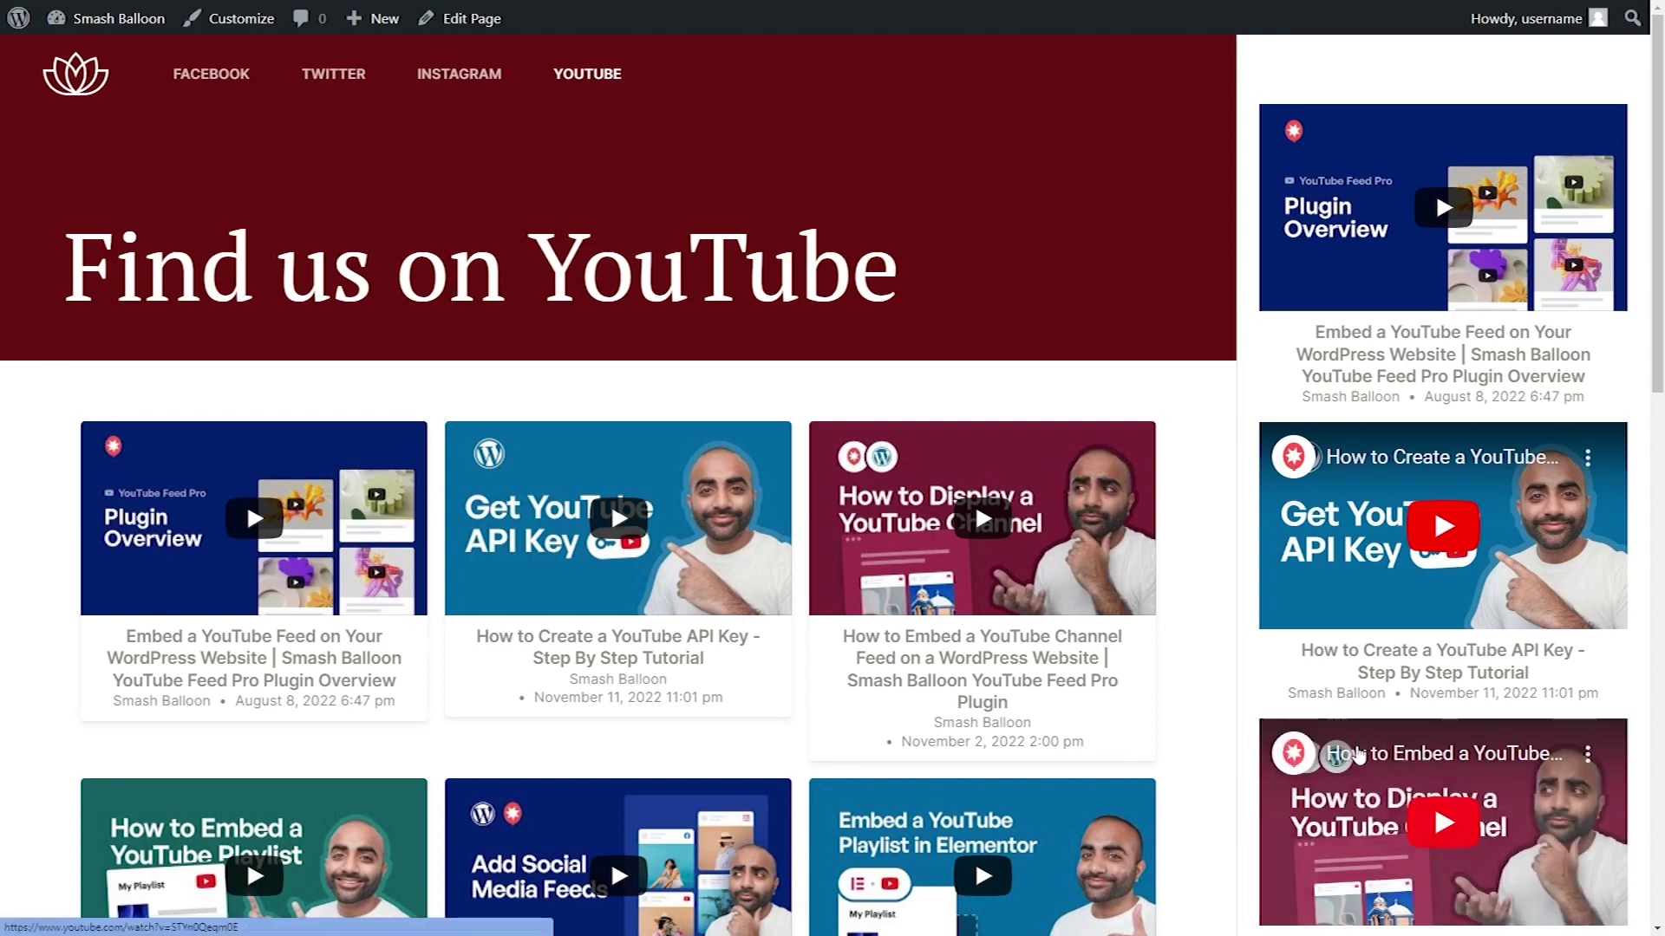
scroll(1246, 704, down, 3)
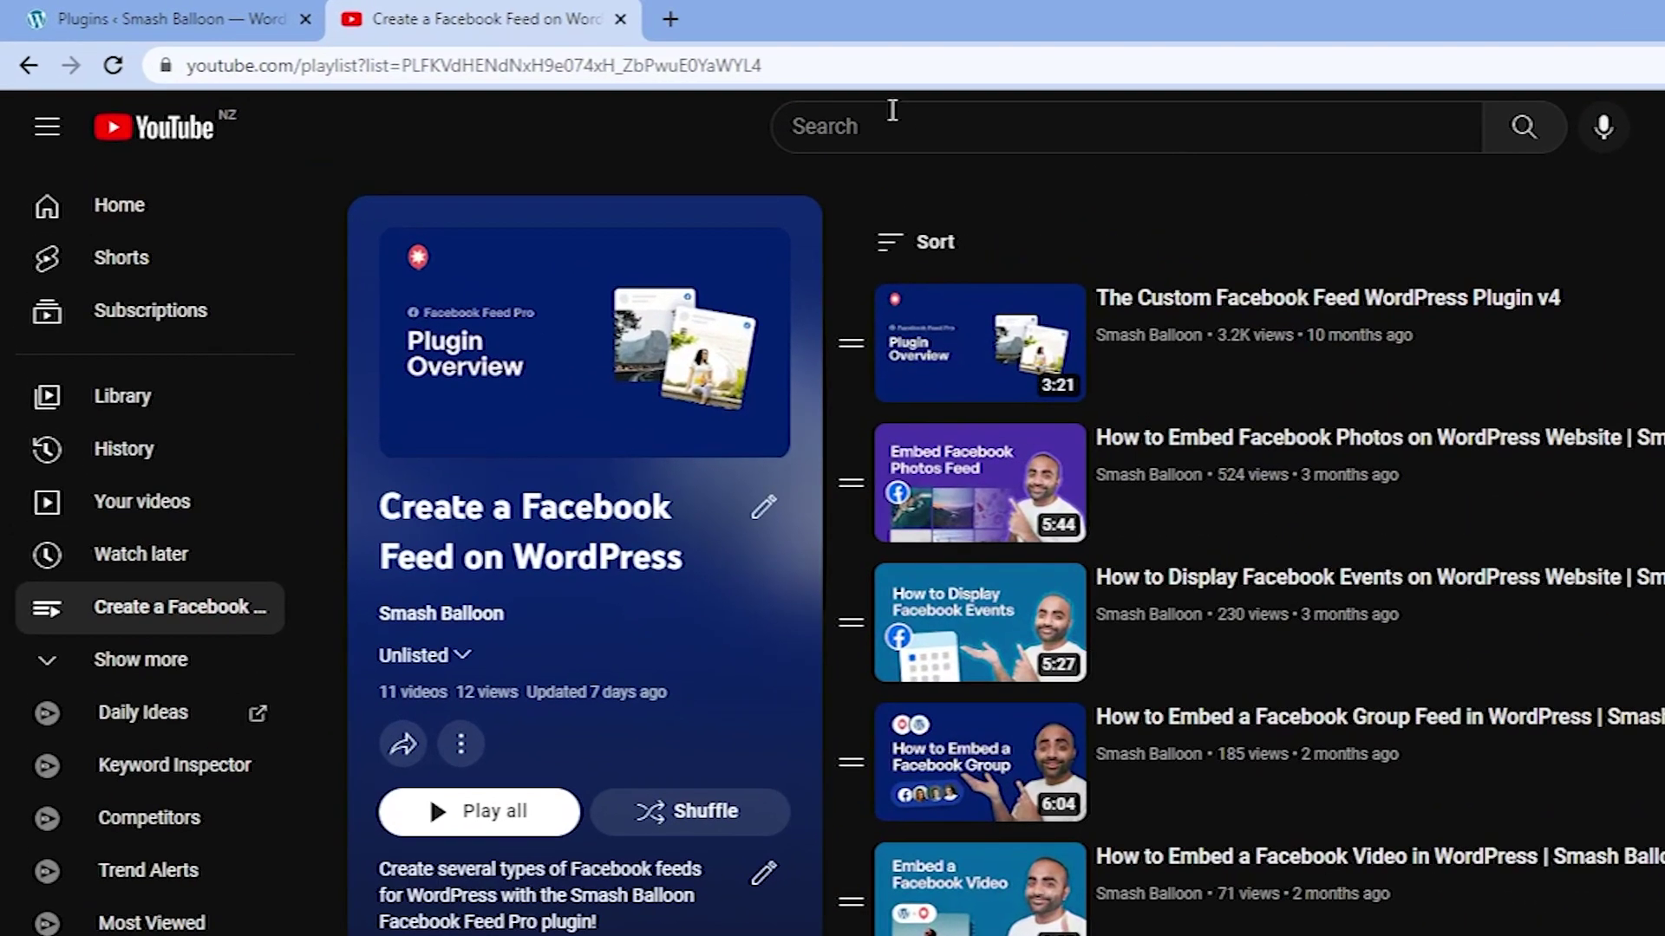
- Copy the playlist's YouTube URL and paste it into the empty paragraph to embed the player
click(532, 46)
right_click(809, 69)
click(892, 218)
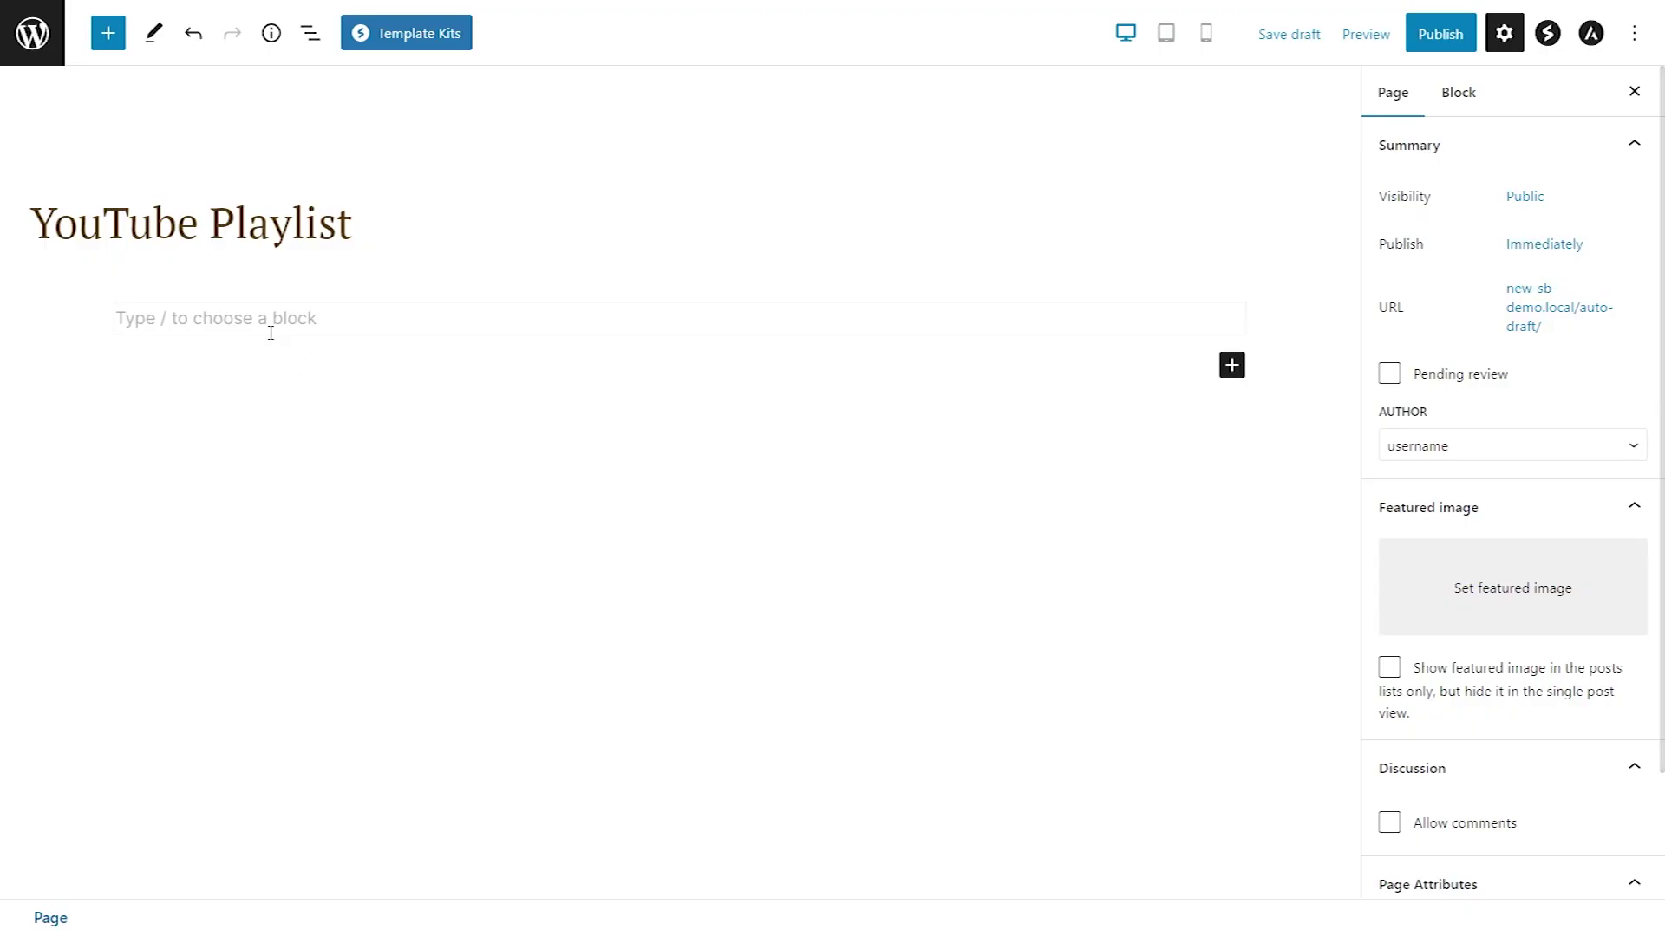
click(271, 332)
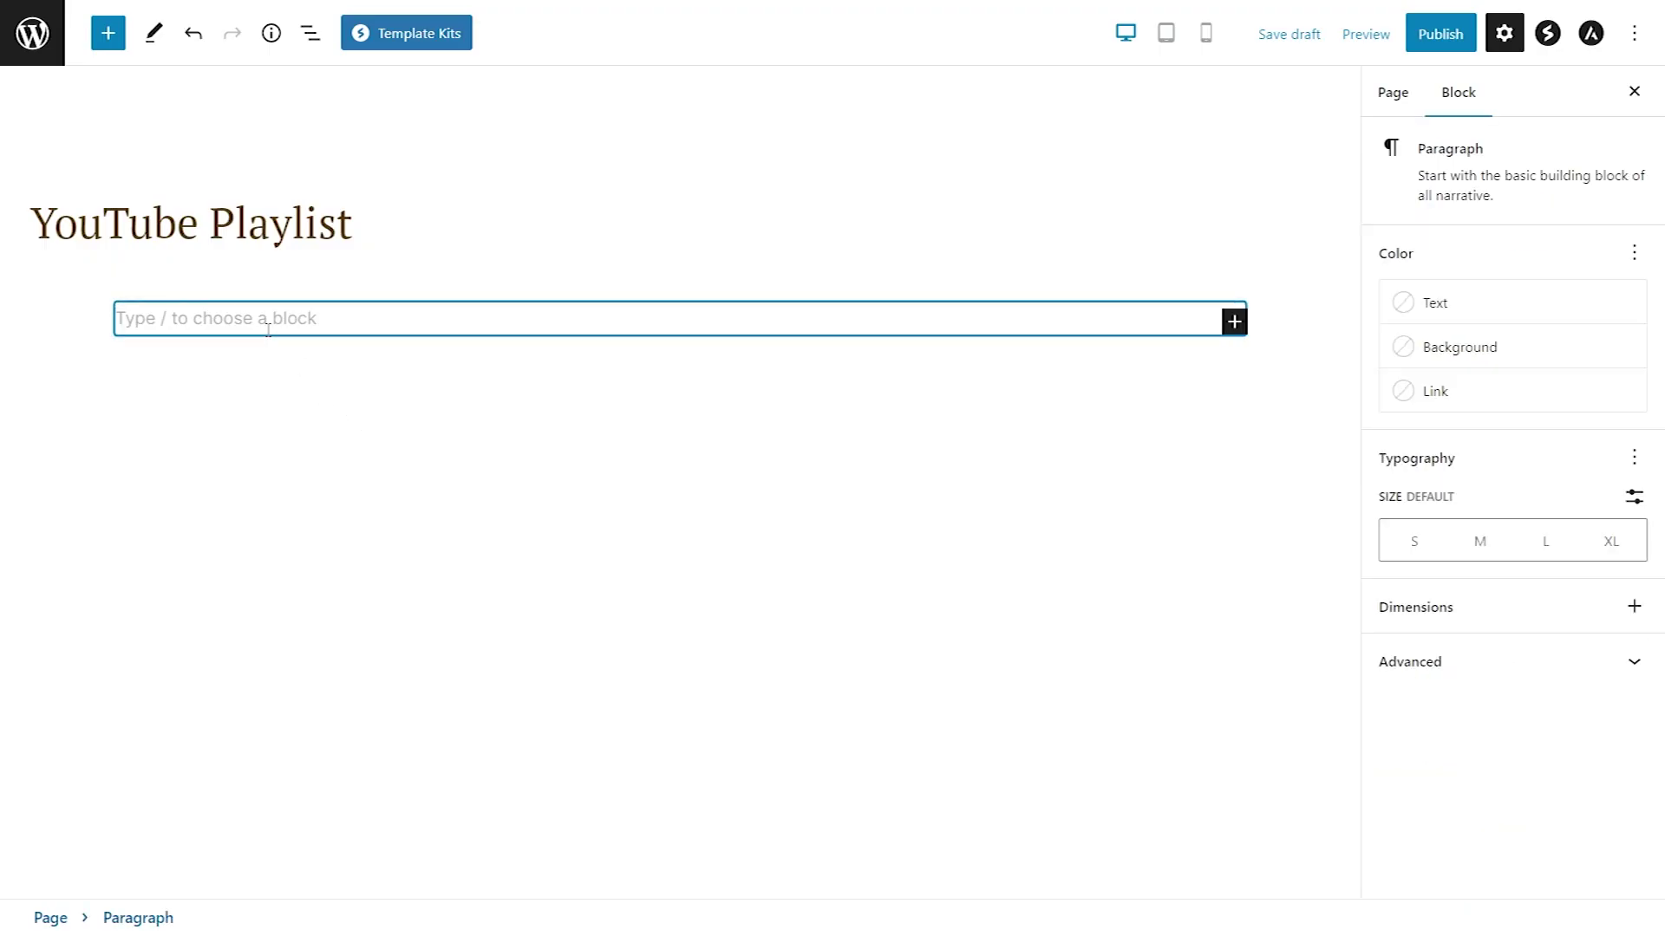
key(ctrl+v)
click(1273, 388)
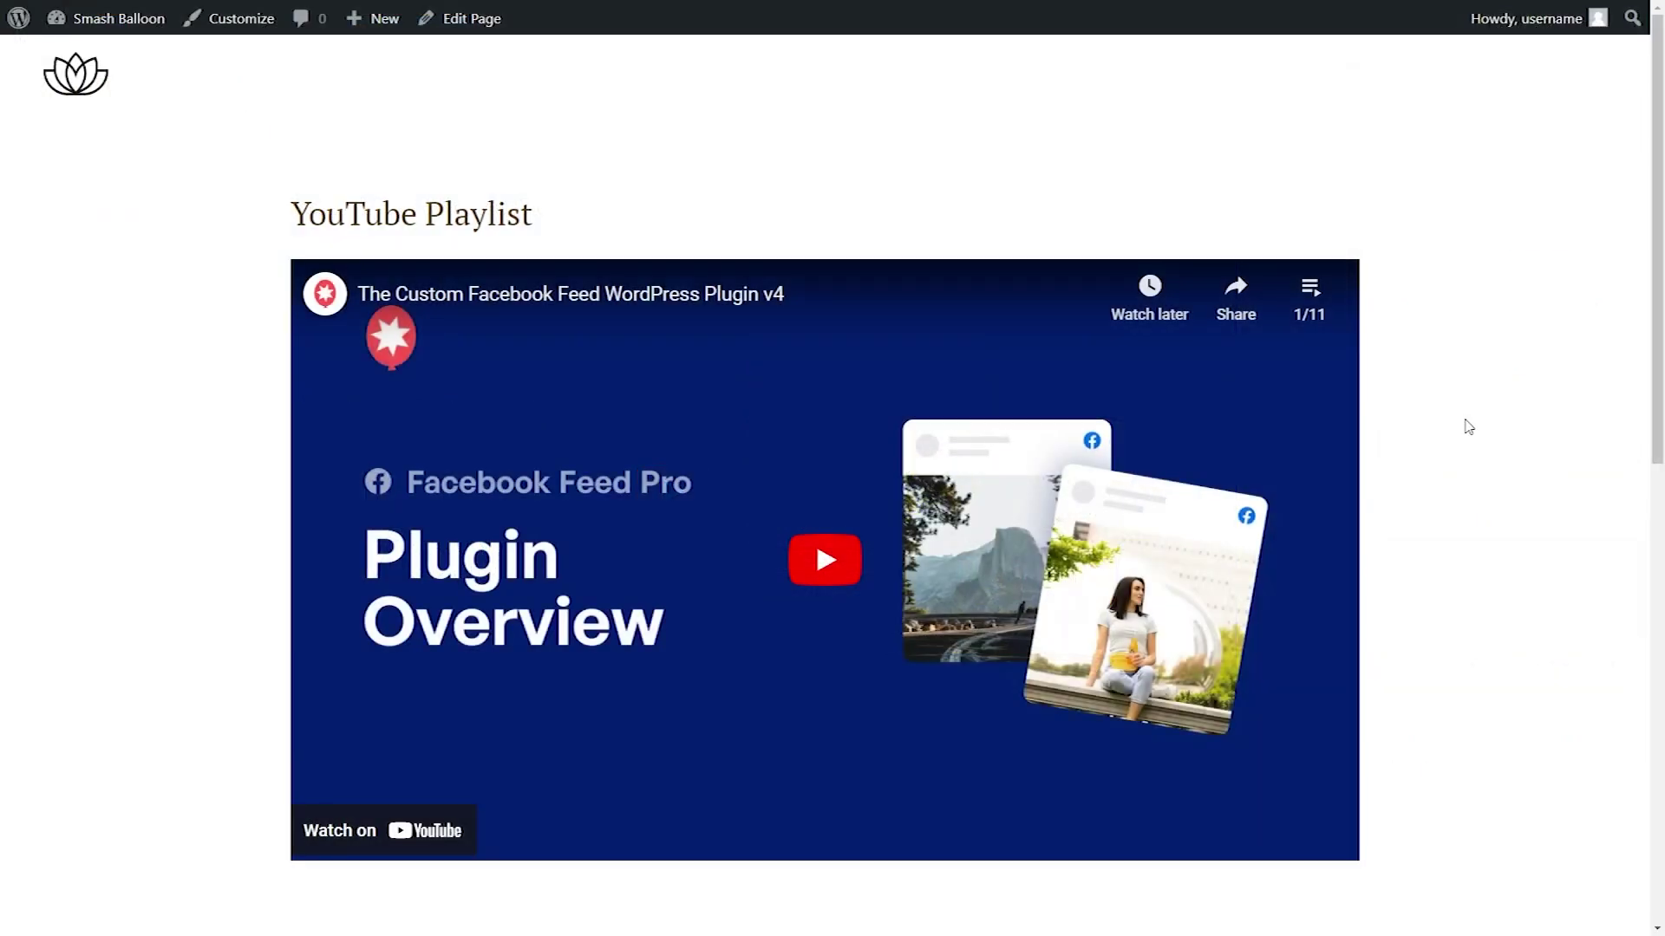
- Show the embedded player's 1/11 list of all 11 playlist videos
click(1309, 299)
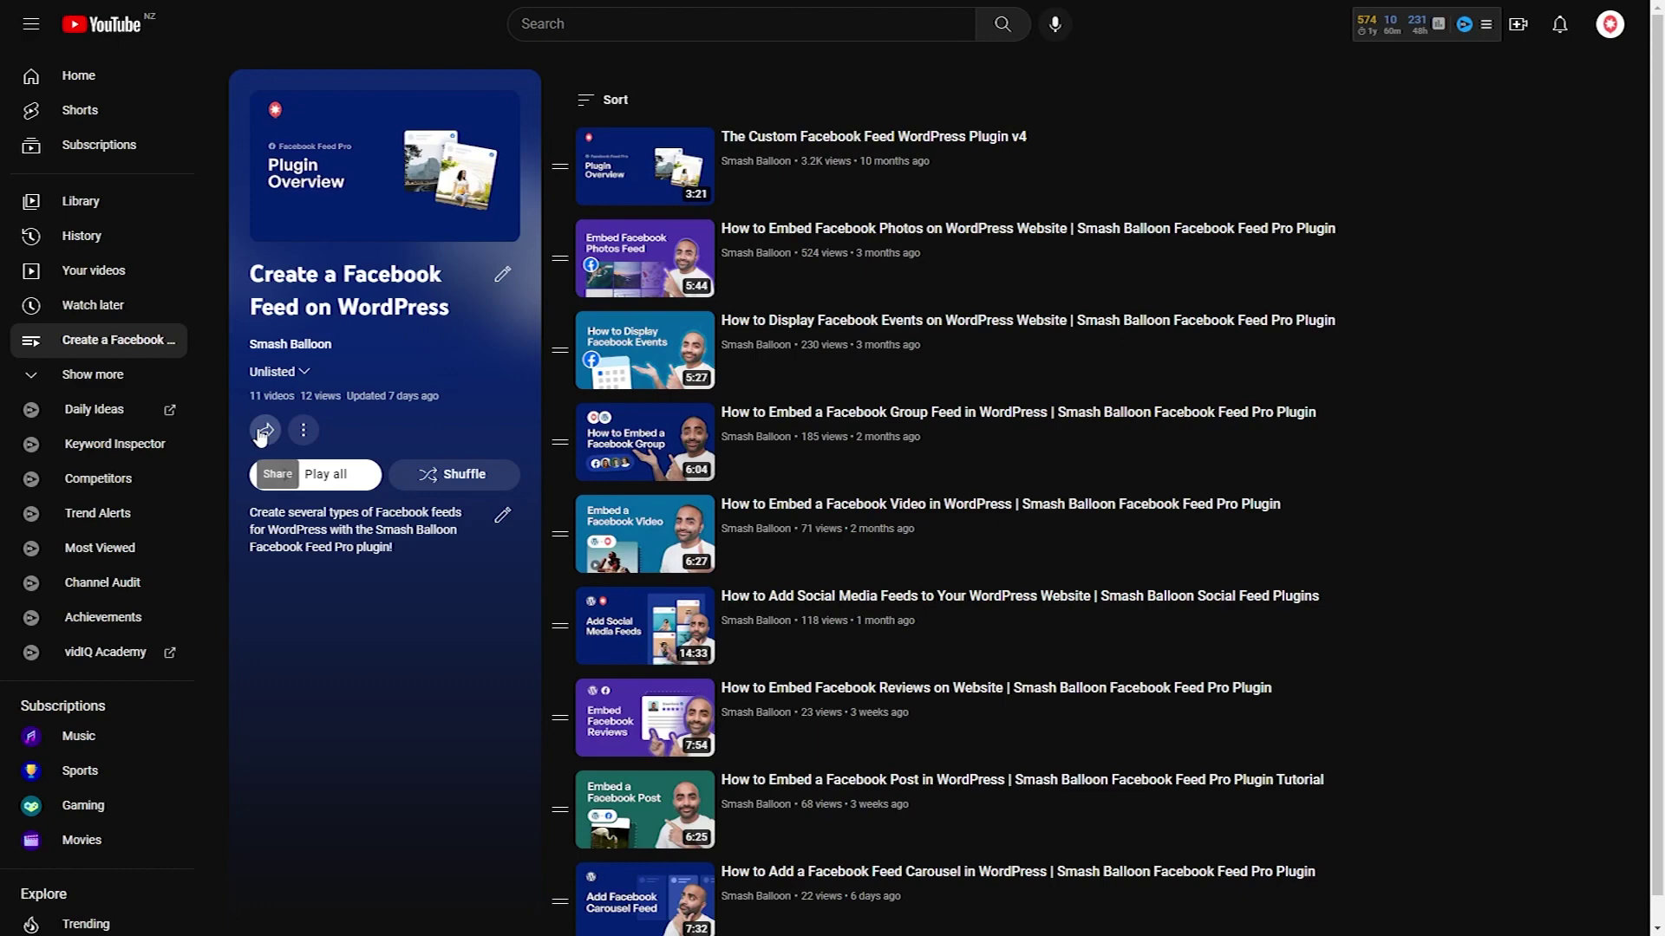
- Copy the playlist's iframe embed code from YouTube's Share > Embed dialog
click(265, 431)
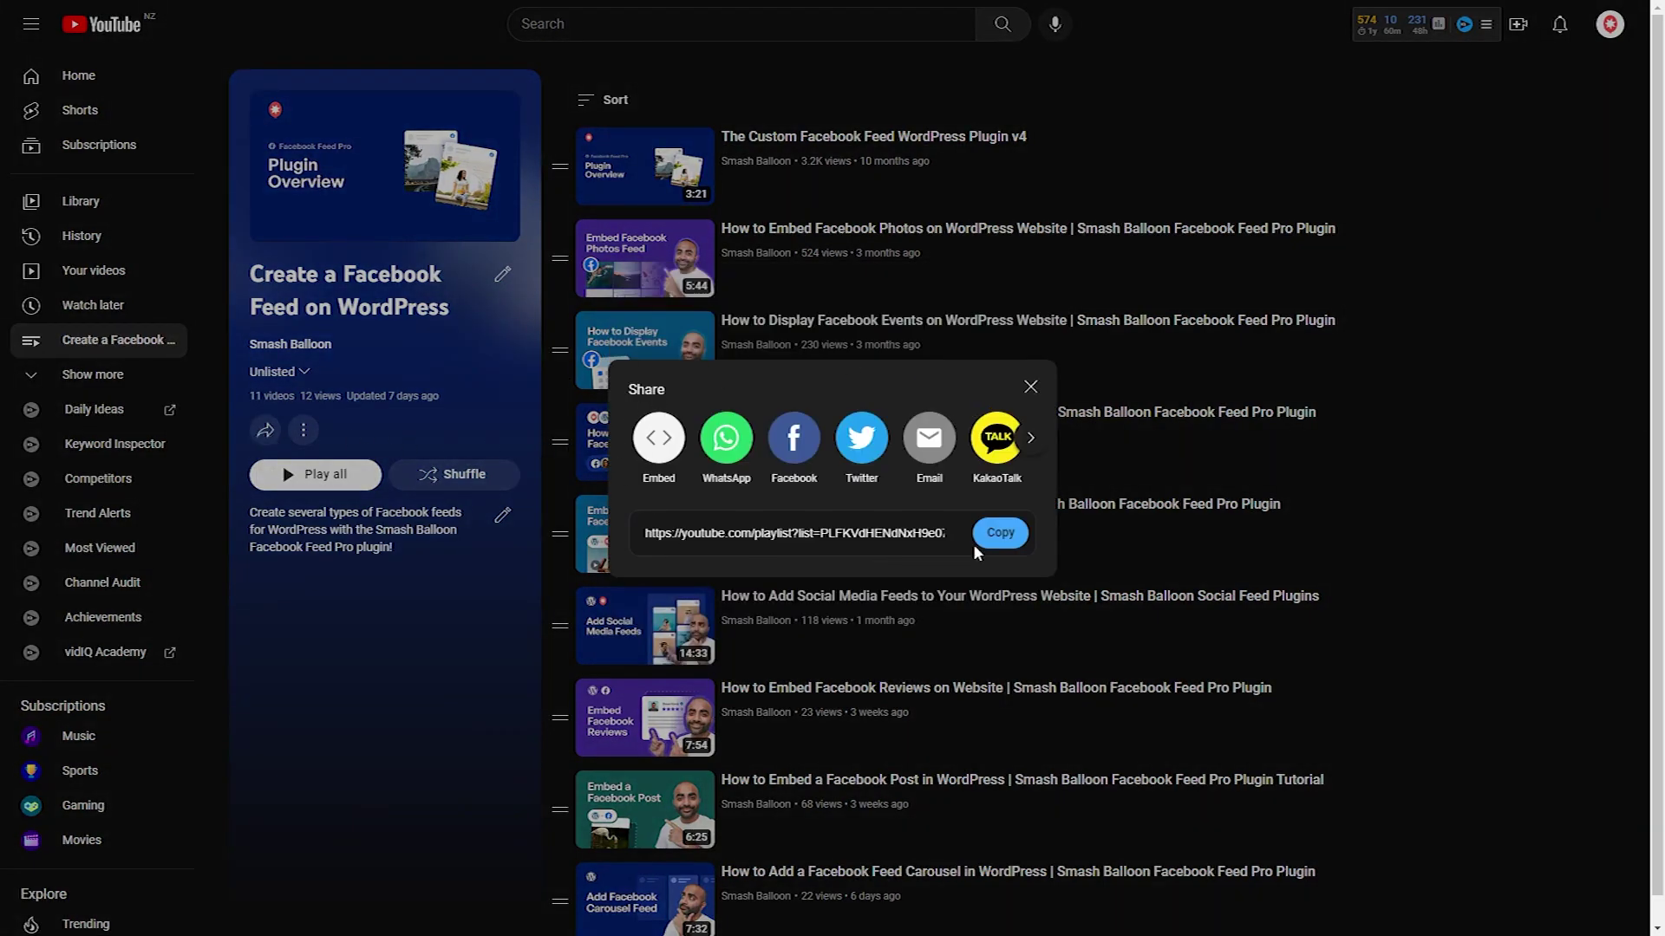
click(659, 441)
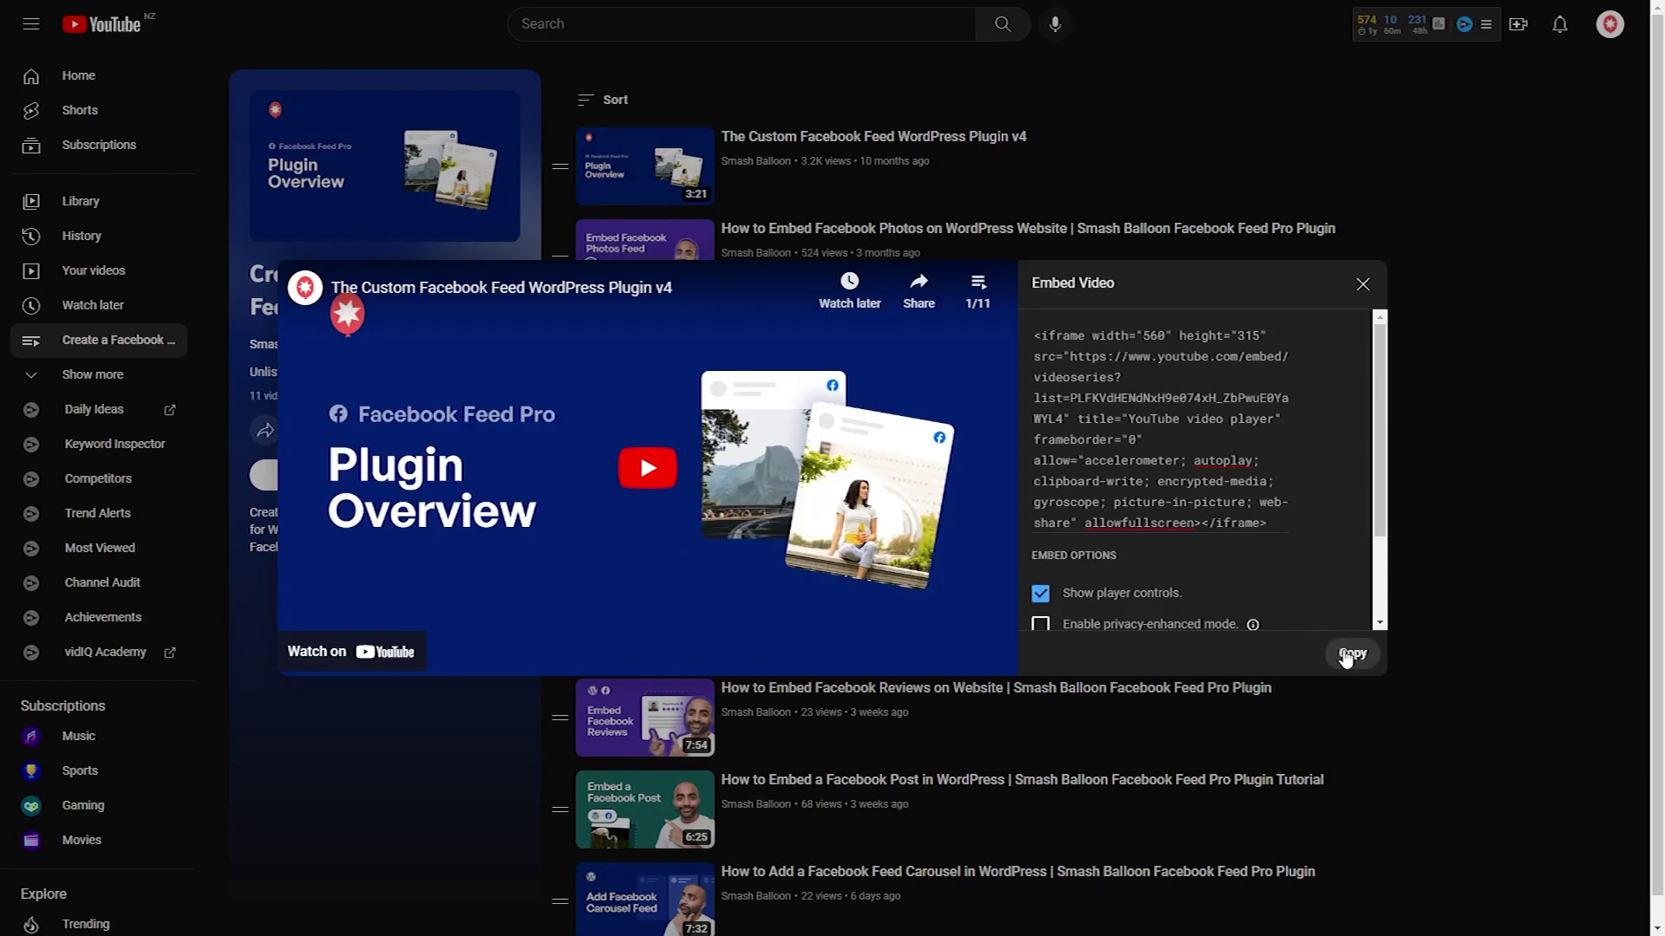
click(1350, 653)
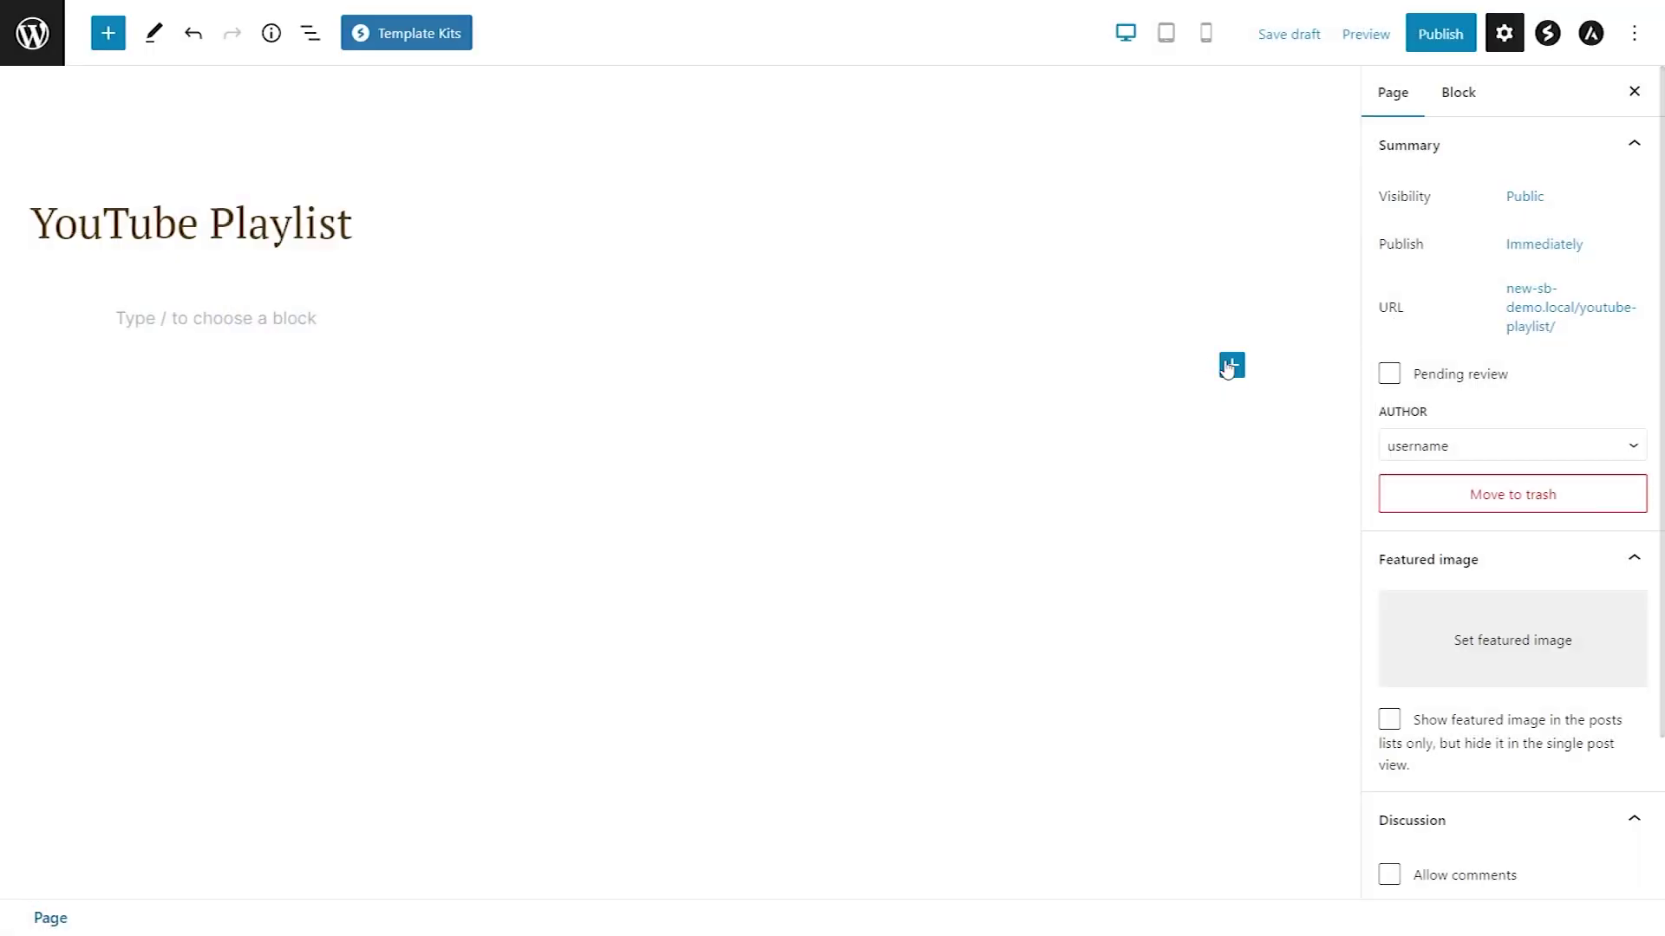
- Add a Custom HTML block with the pasted iframe code and preview the player's video list
click(1231, 365)
text(custom)
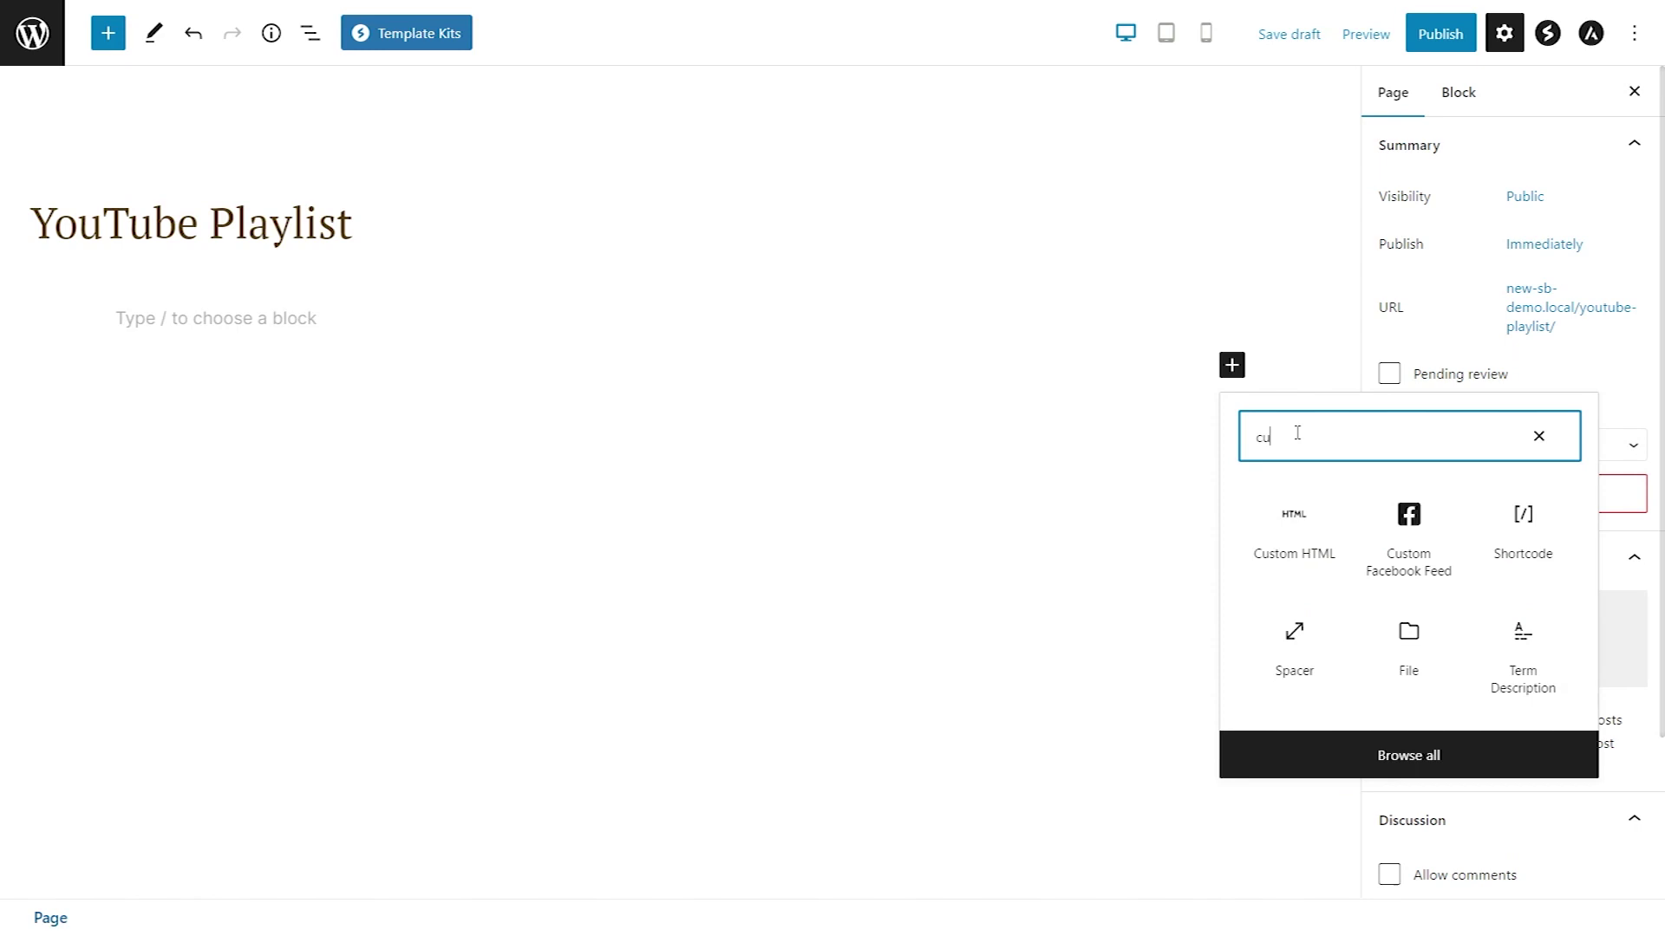
click(1297, 493)
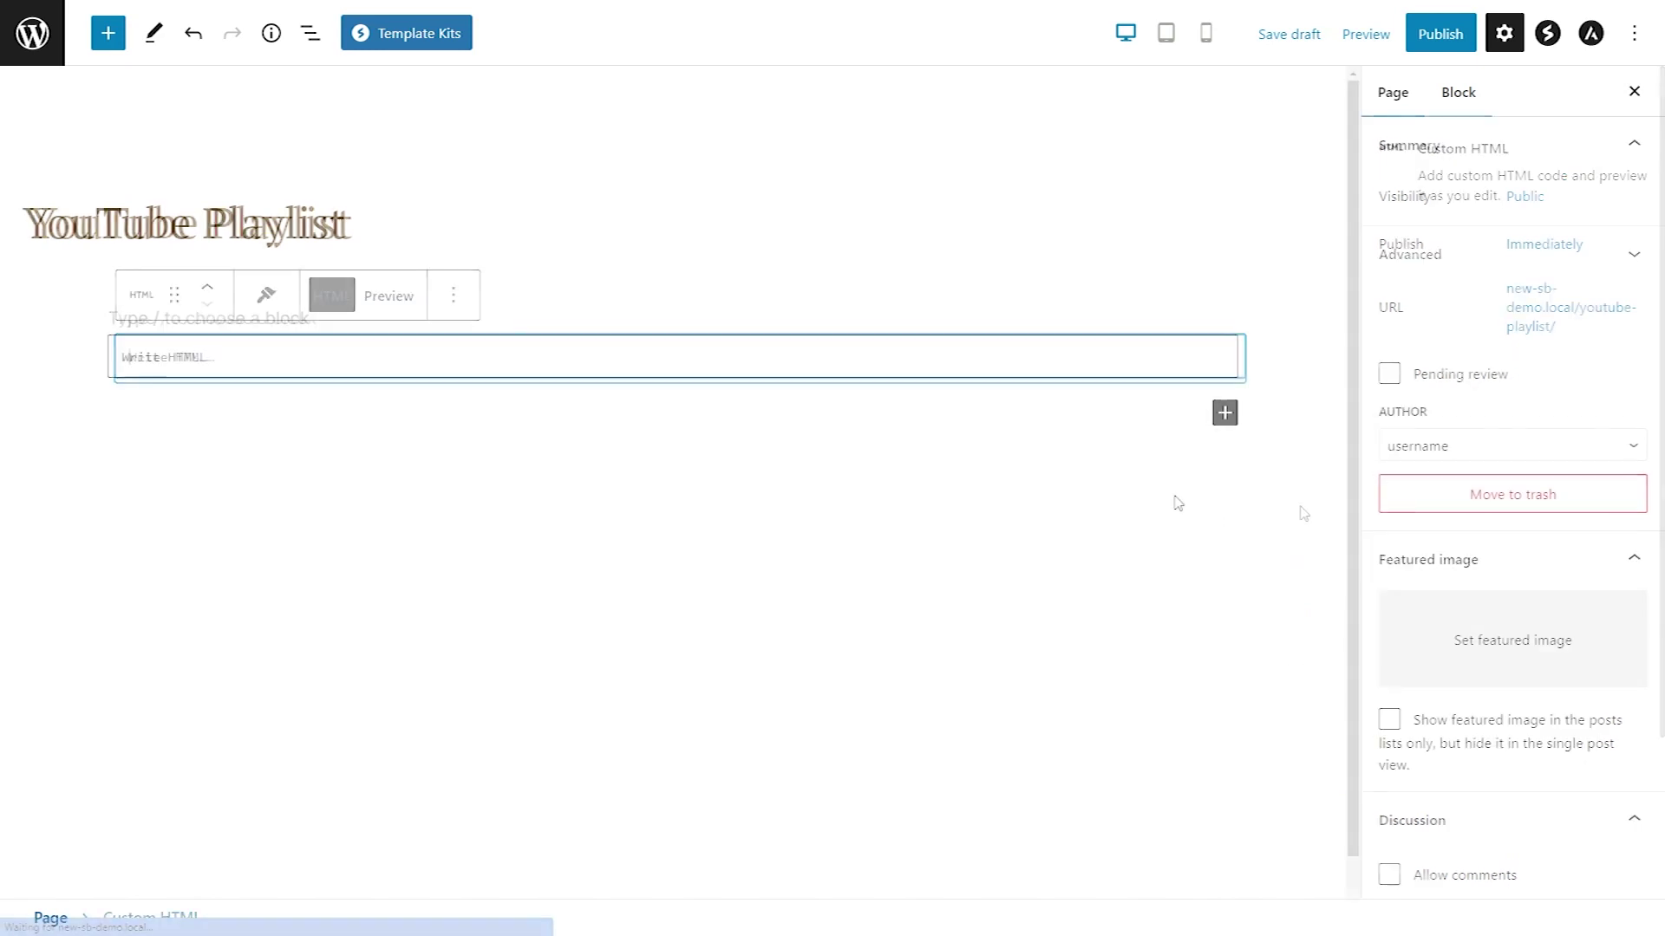
click(974, 361)
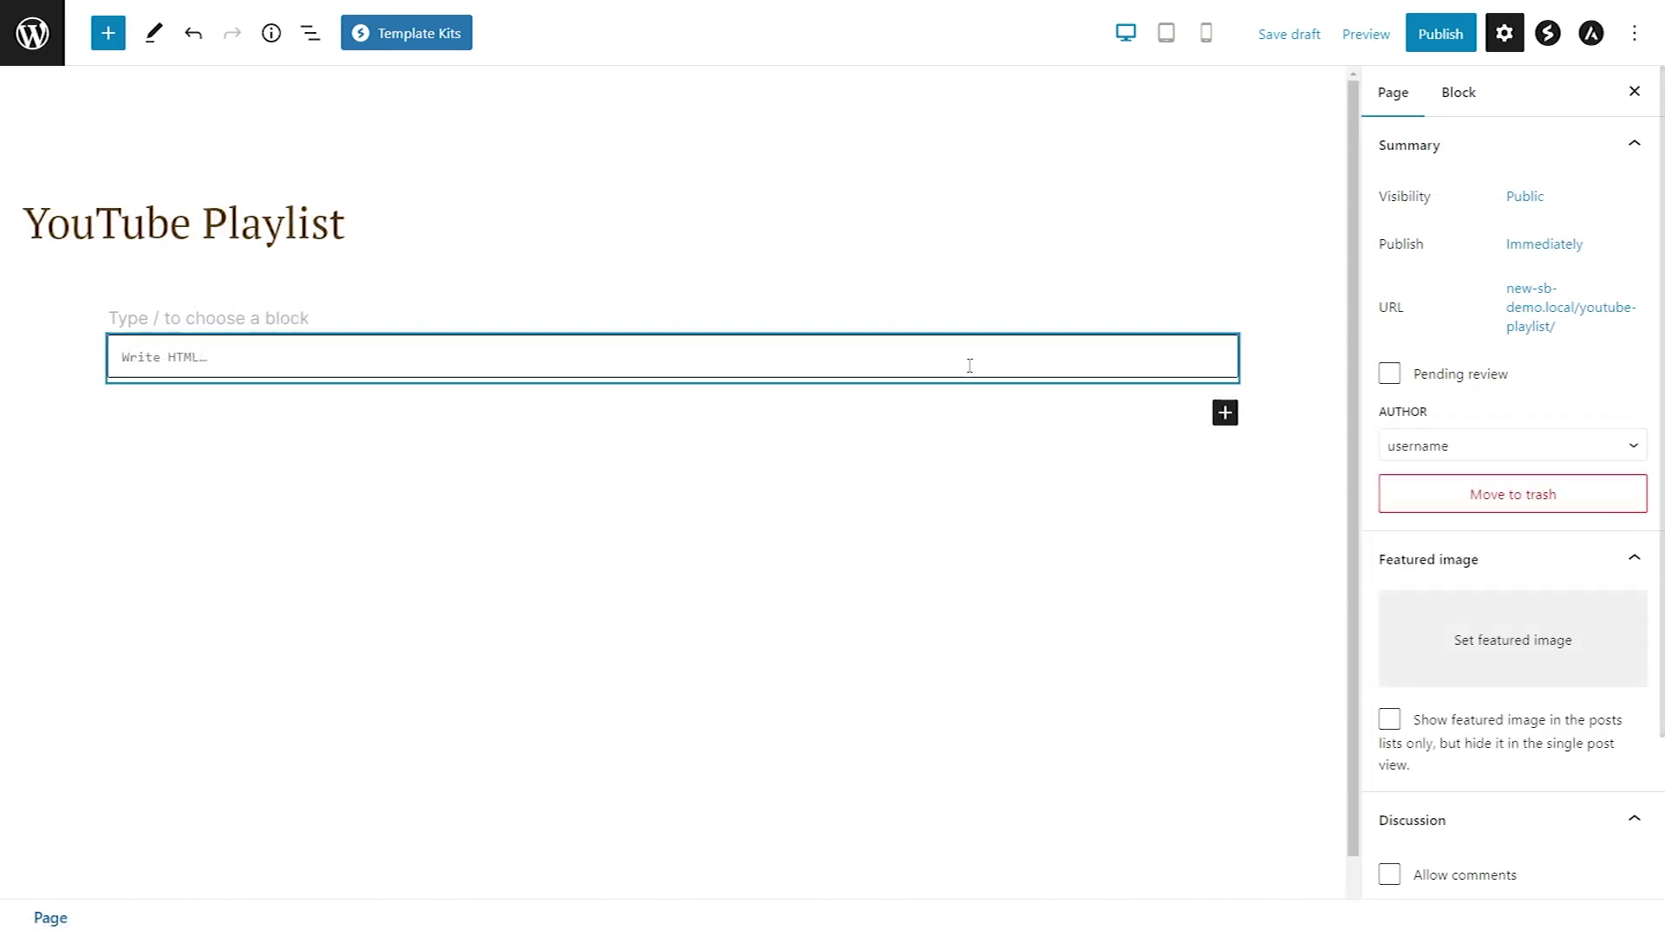
key(ctrl+v)
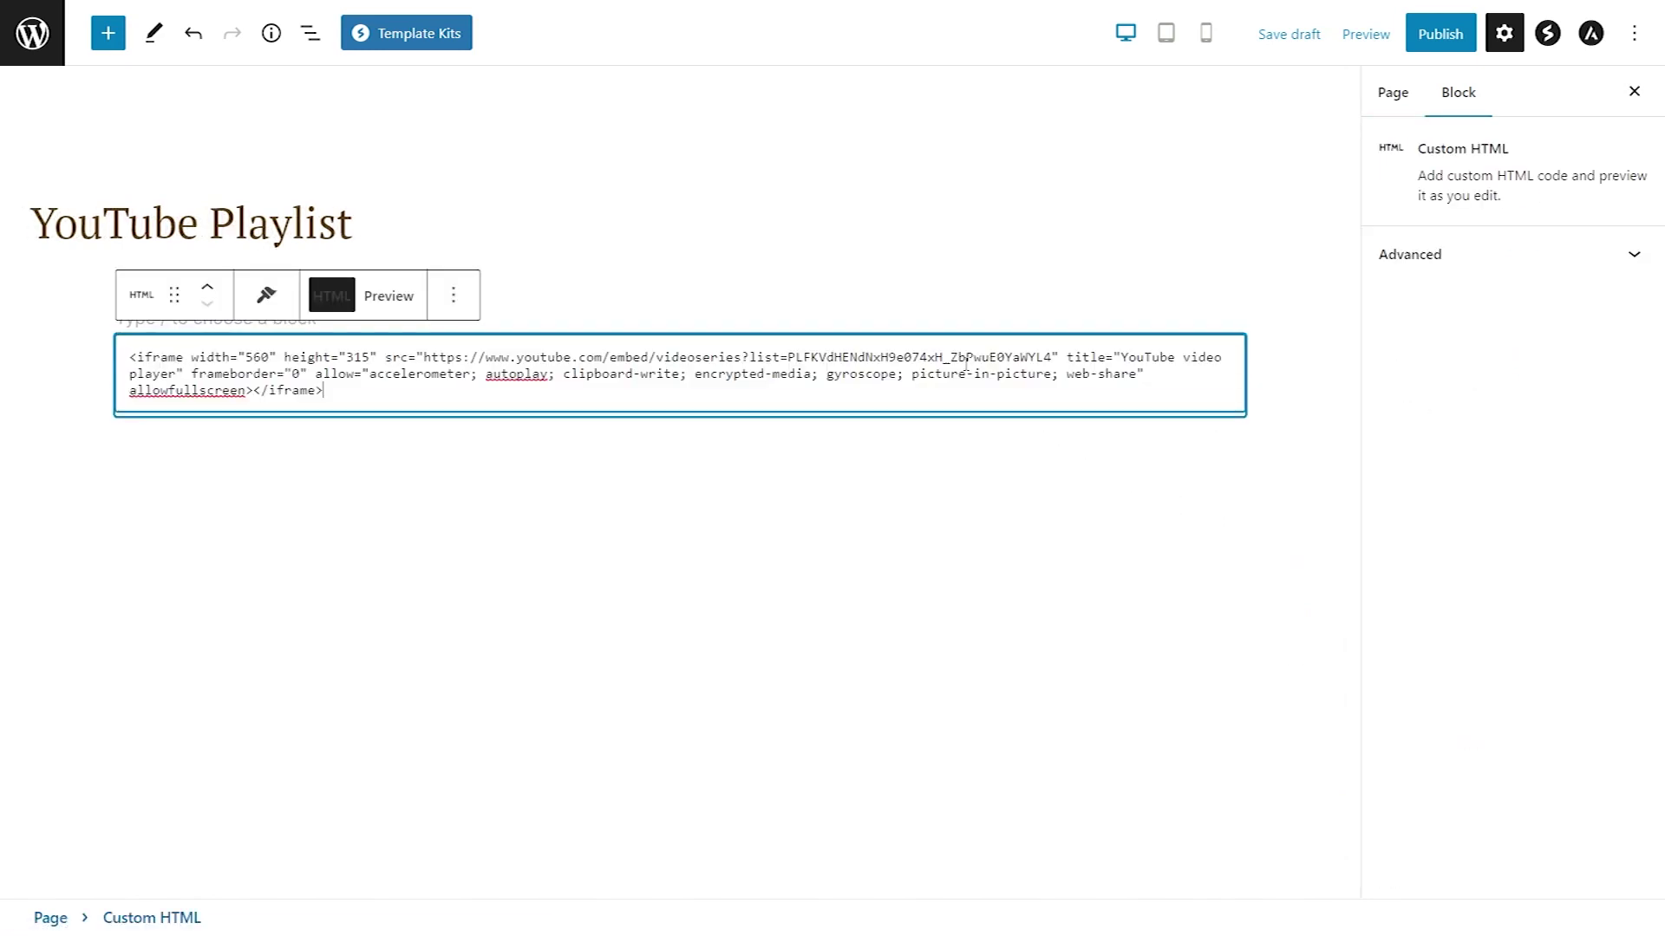
click(397, 304)
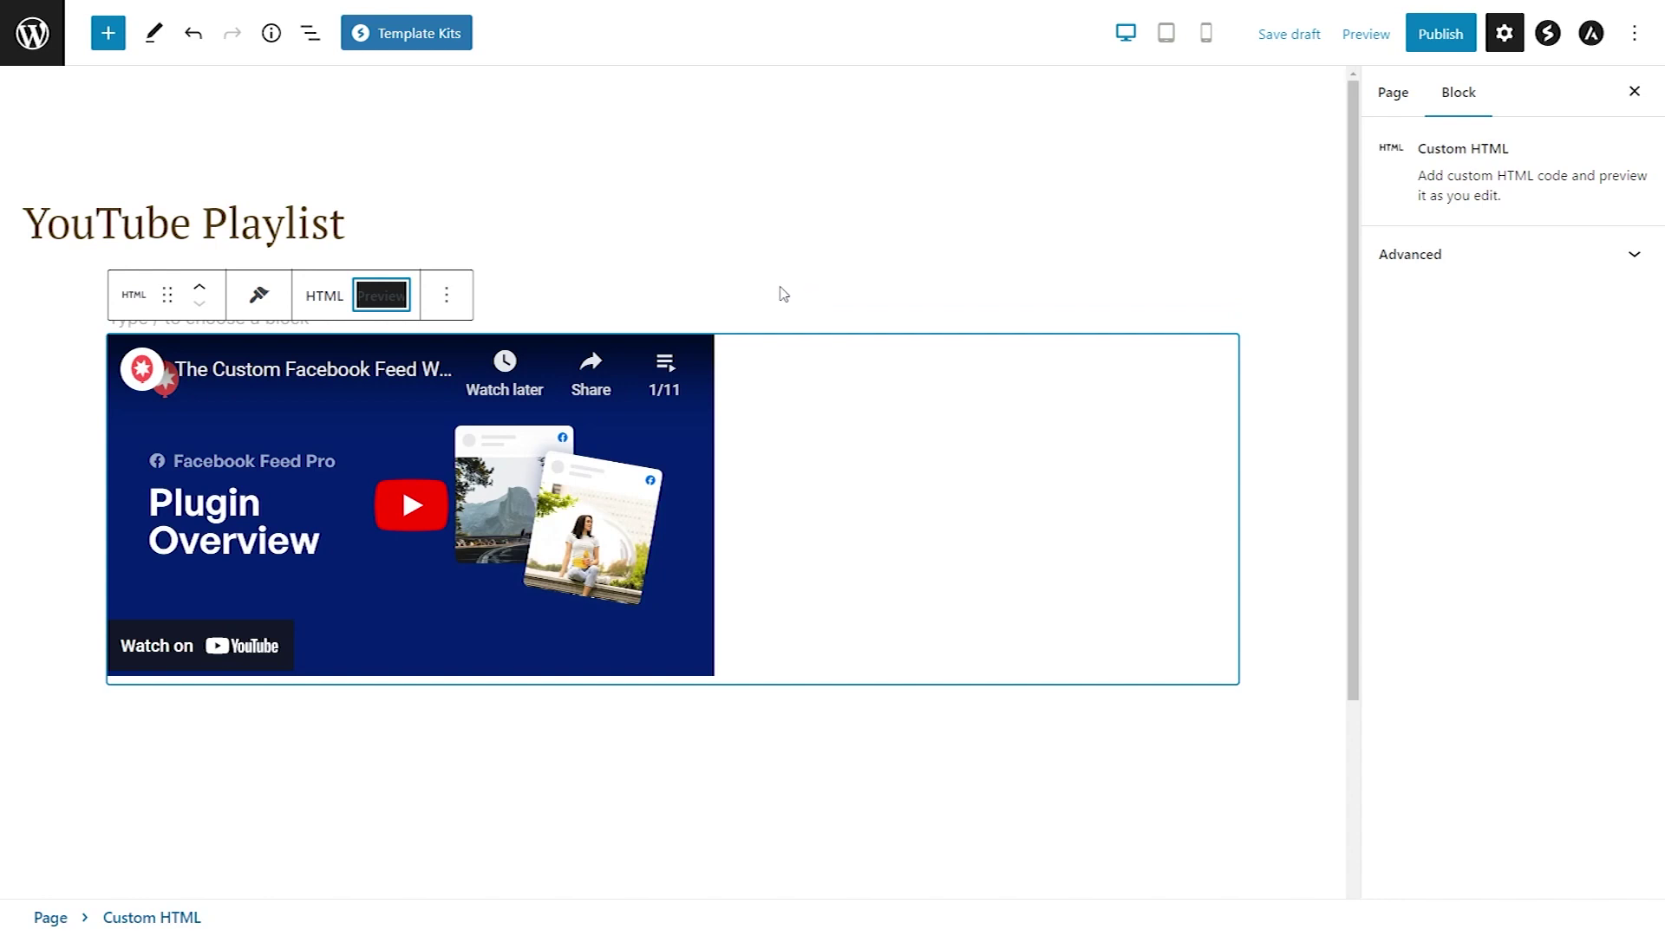
click(669, 382)
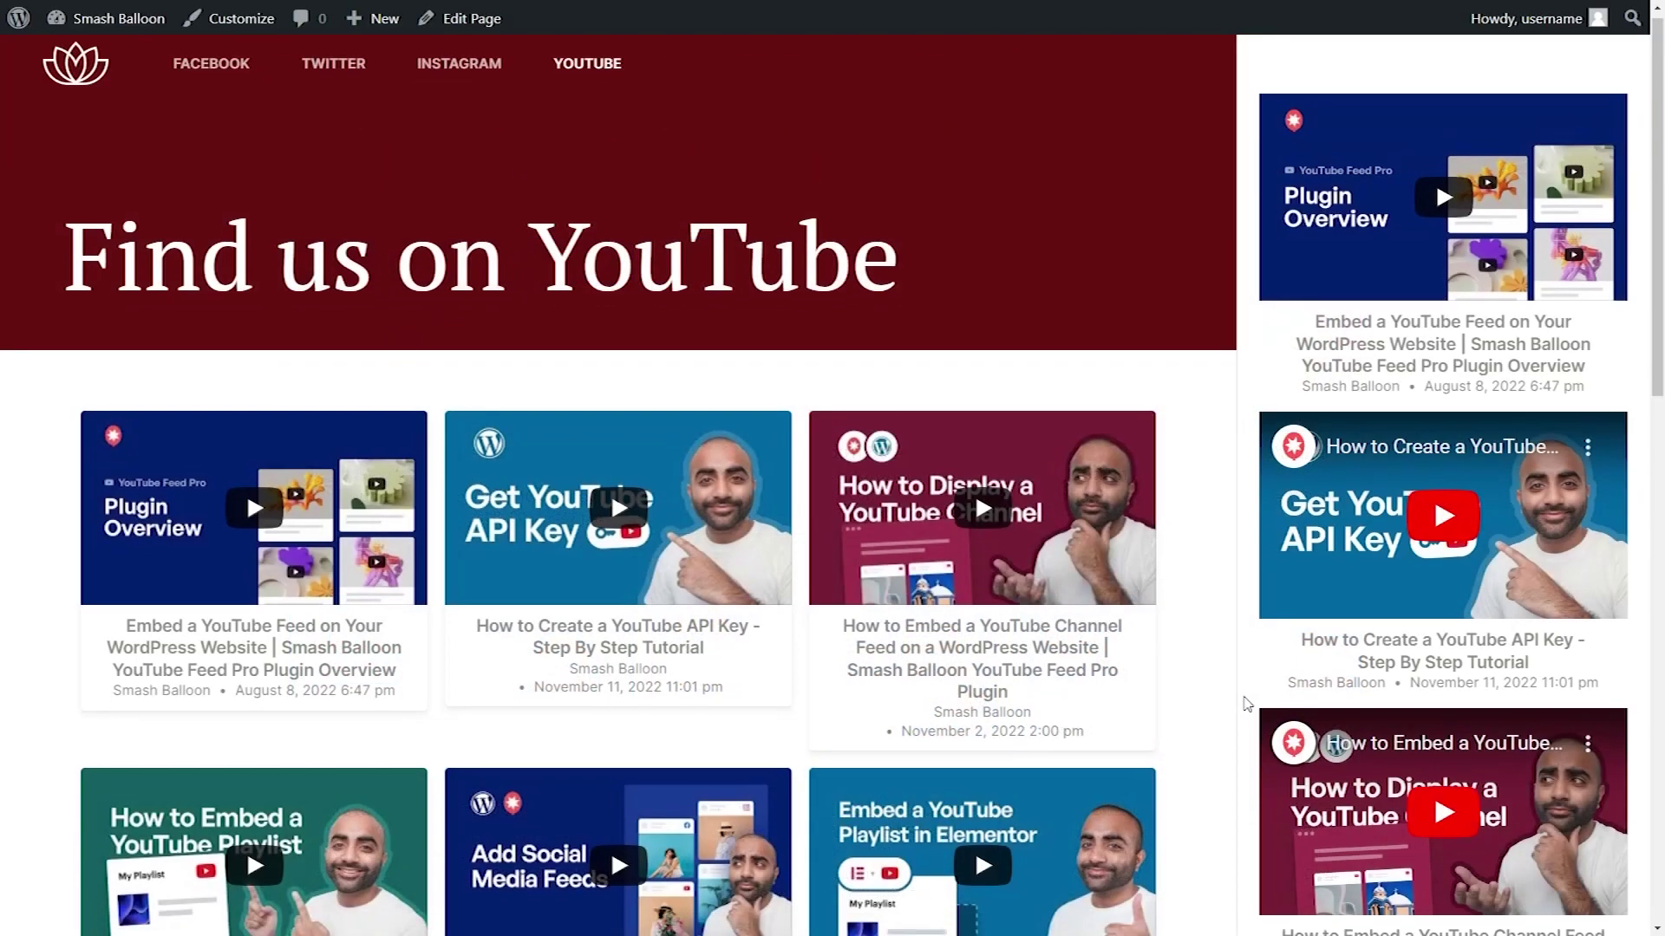
- Scroll the live YouTube Playlist page to view the embedded player listing 11 videos
scroll(1247, 703, down, 5)
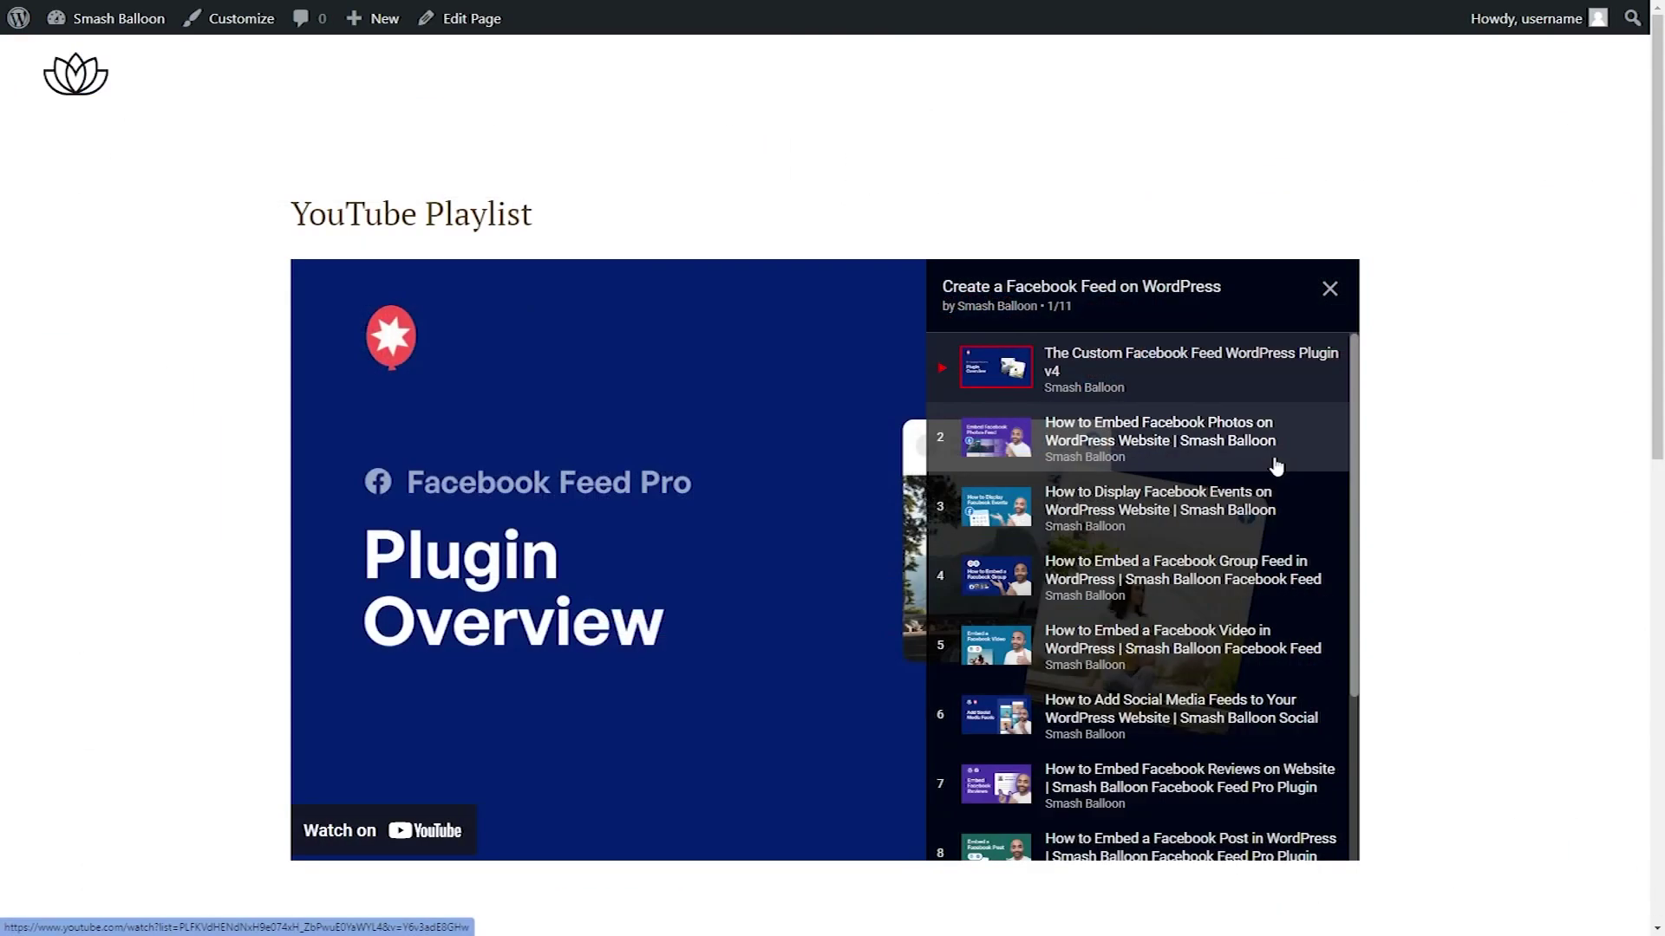